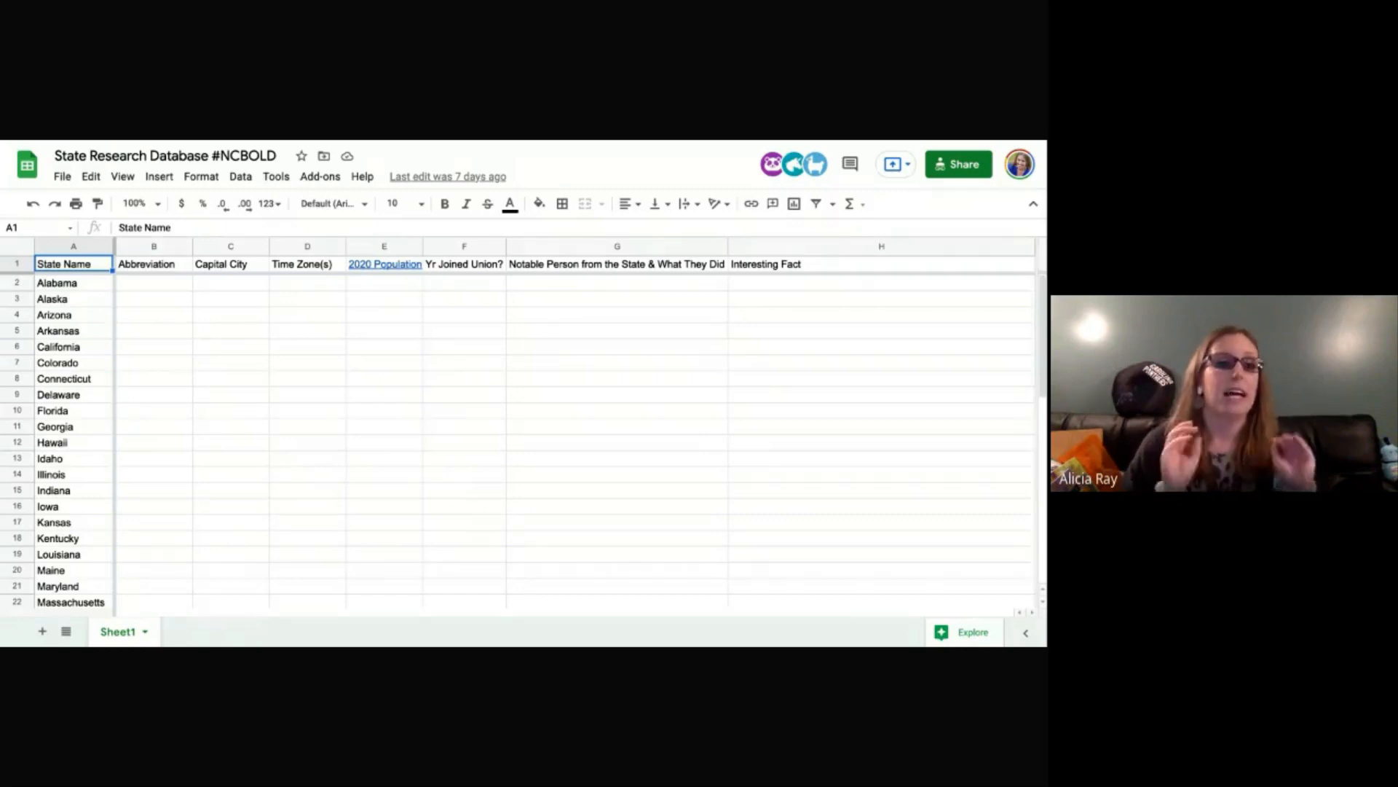
Go through the empty cells of the Alabama row, from Abbreviation to Interesting Fact and back, to examine the research columns
left_click(142, 286)
left_click(226, 286)
left_click(311, 291)
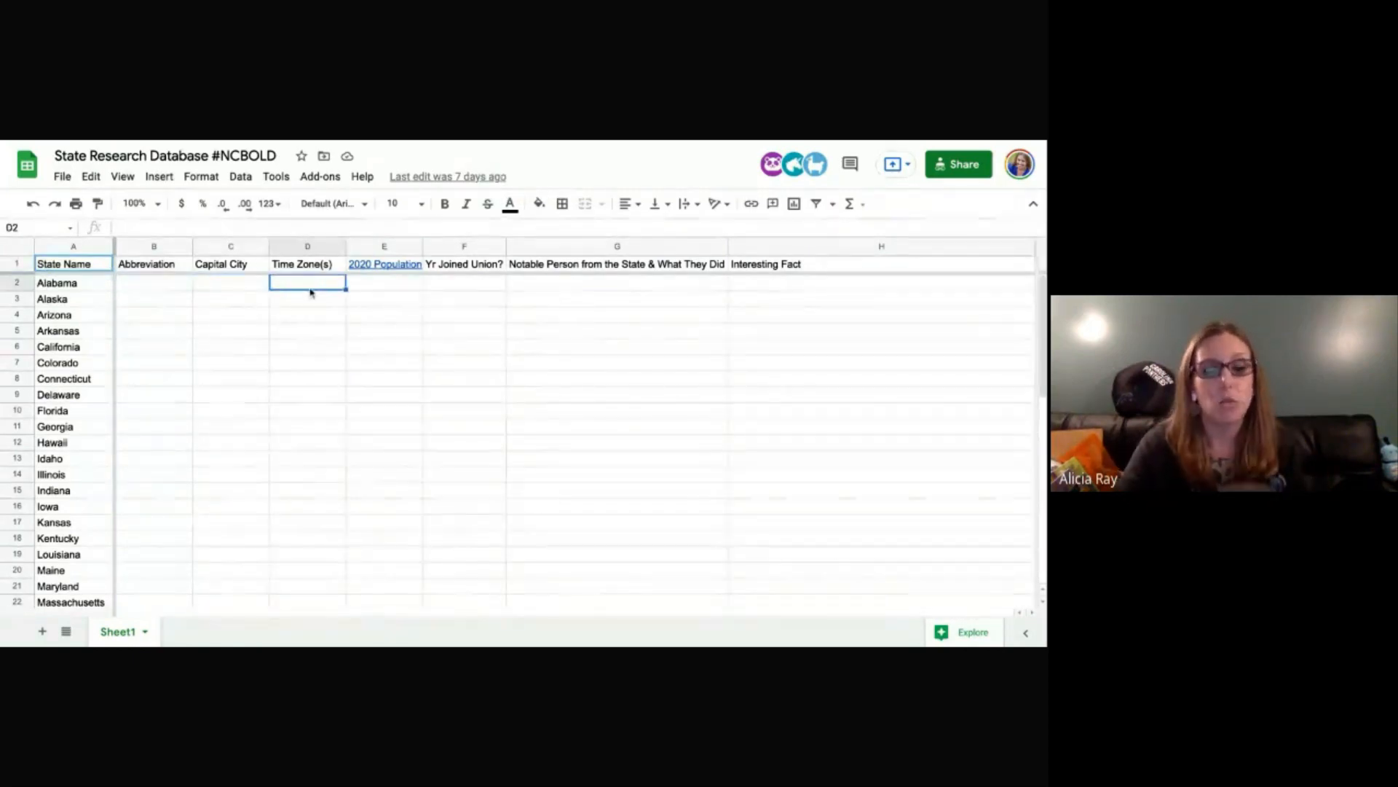
key("Tab")
key("Tab")
key("Tab")
key("Tab")
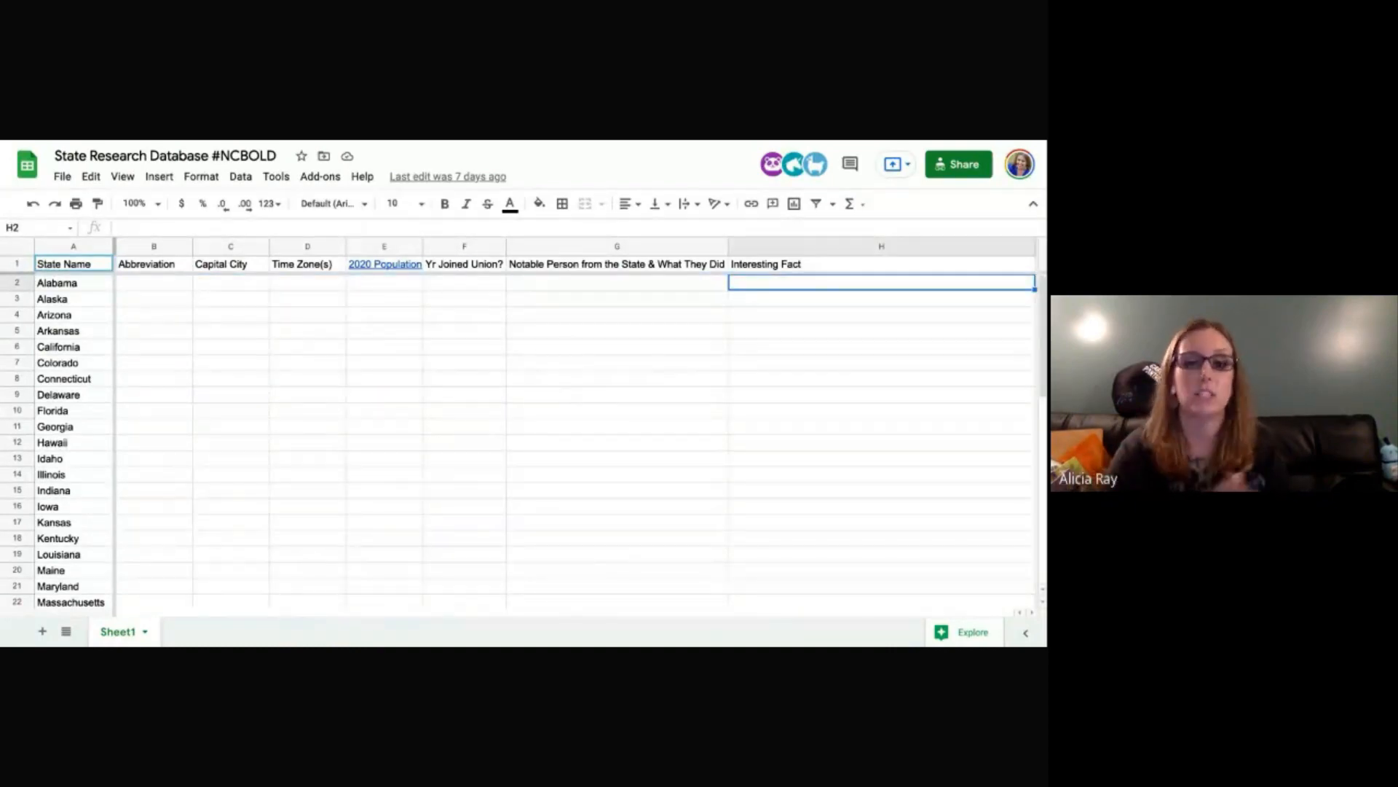
key("Left")
key("Left")
key("Left")
key("Left")
key("Left")
key("Left")
key("Left")
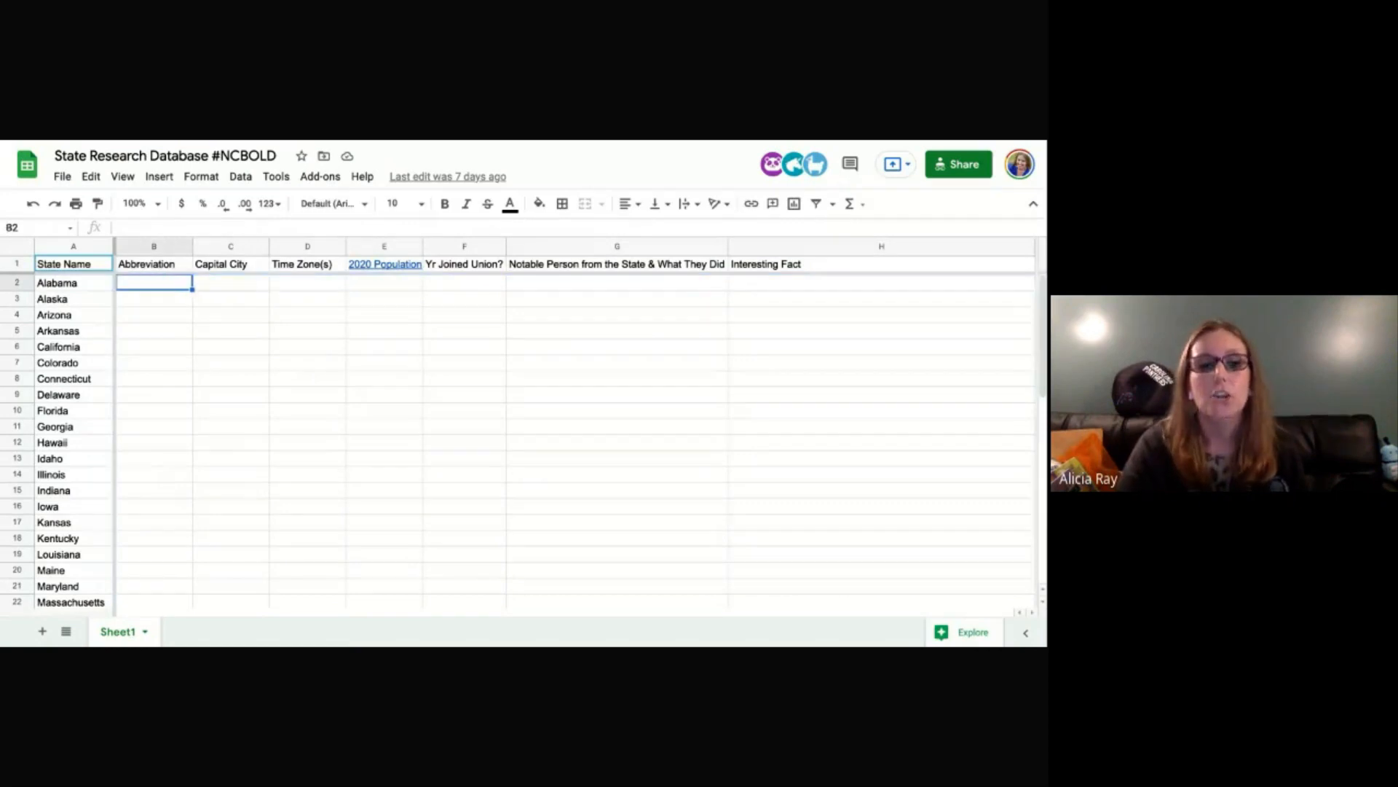
key("Right")
key("Right")
key("Right")
key("Right")
key("Right")
key("Right")
key("Right")
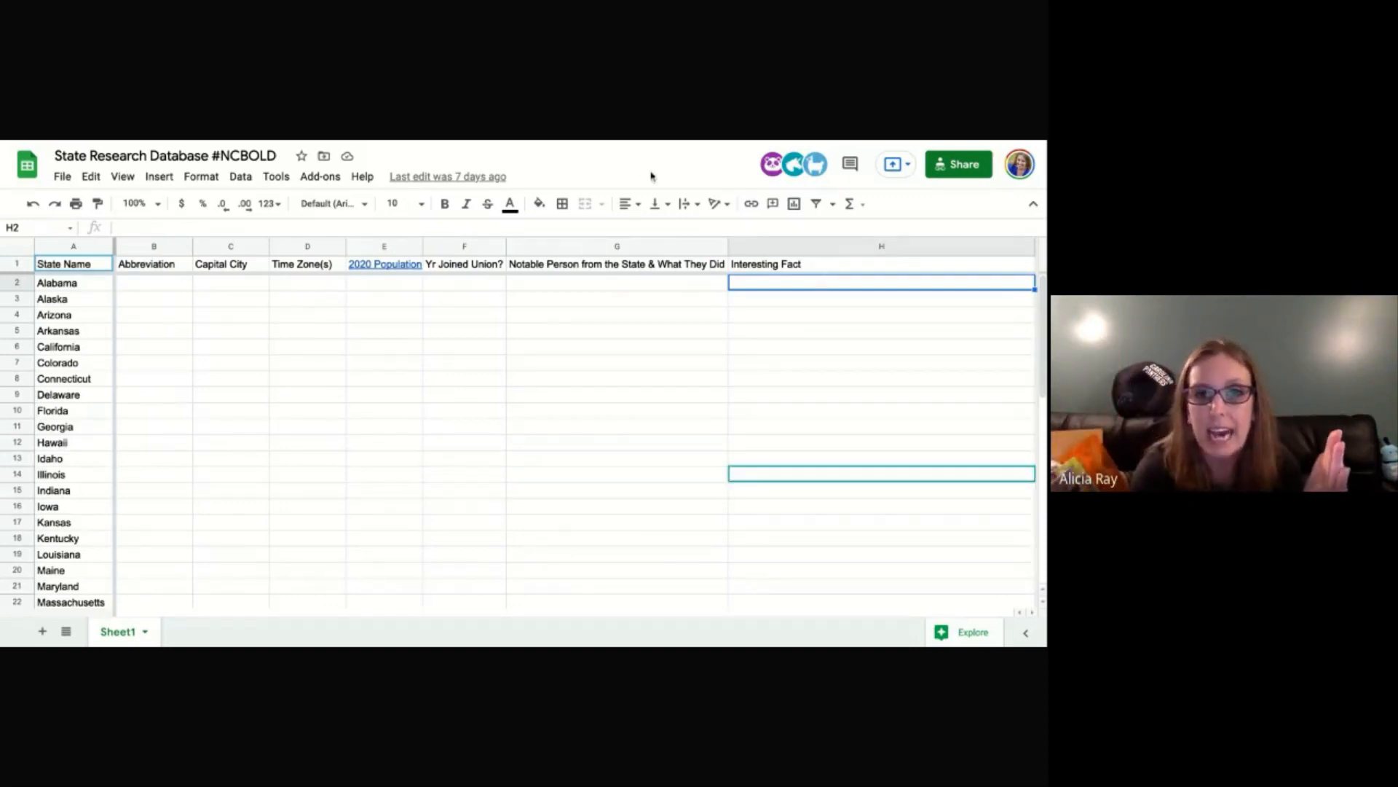
Set the text wrapping of the entire State Research Database sheet to Clip
left_click(689, 207)
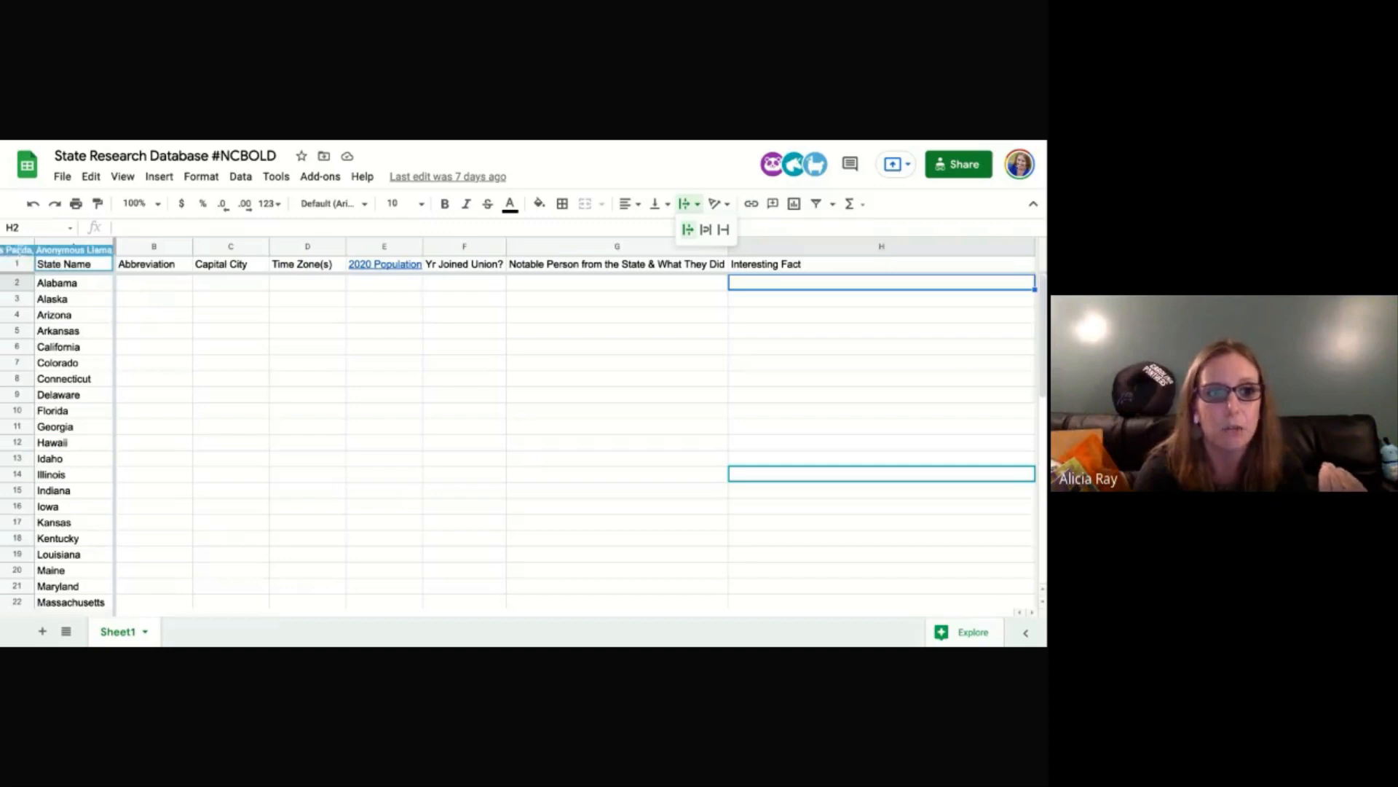
left_click(16, 248)
left_click(20, 245)
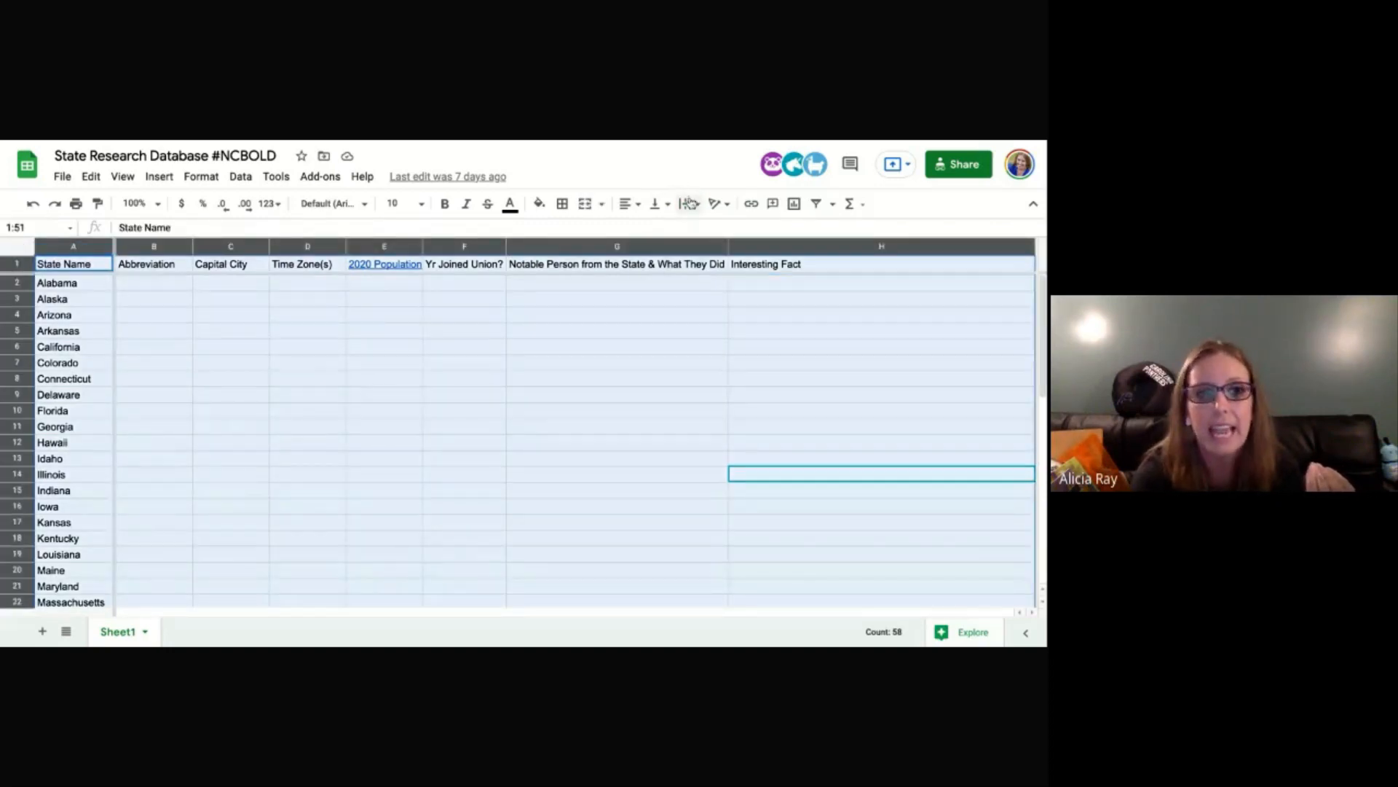
left_click(692, 206)
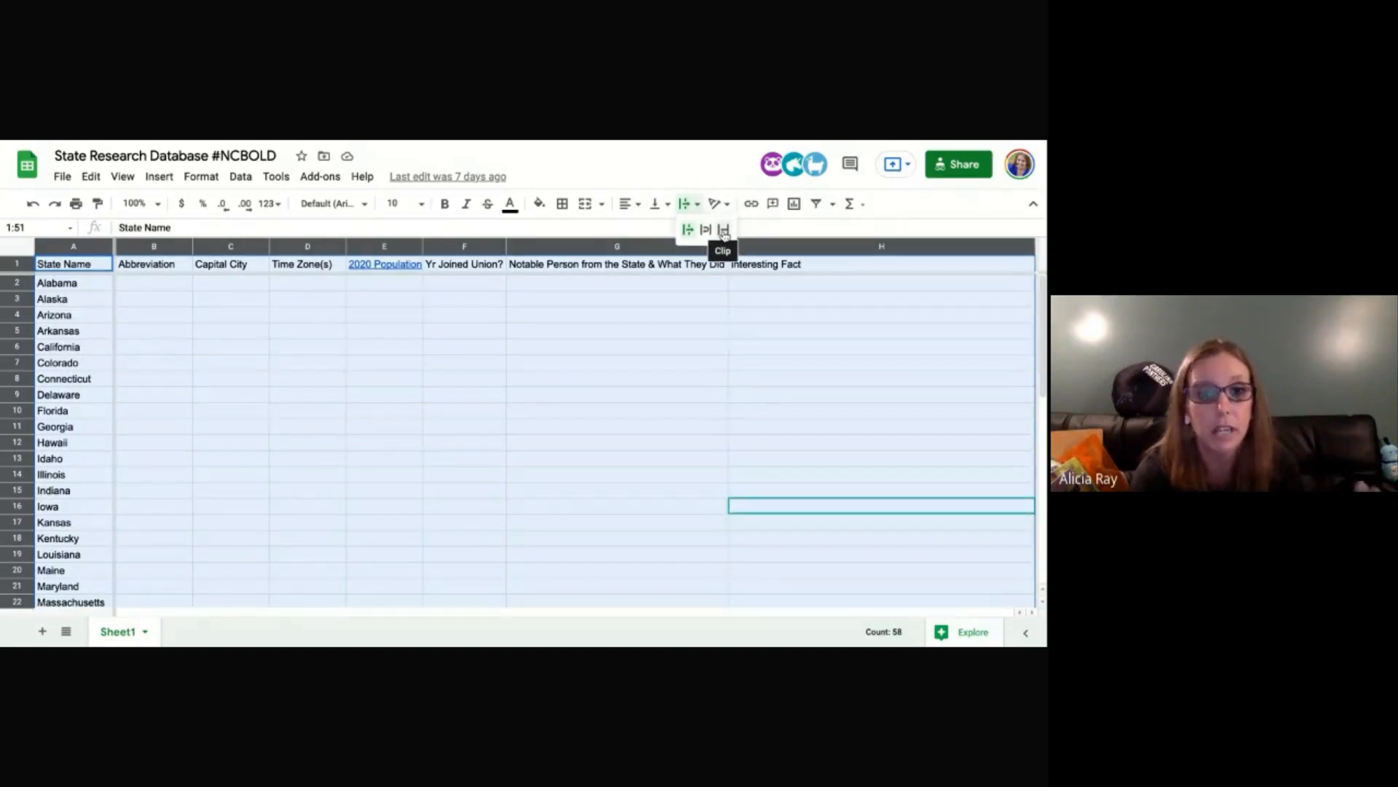
left_click(723, 231)
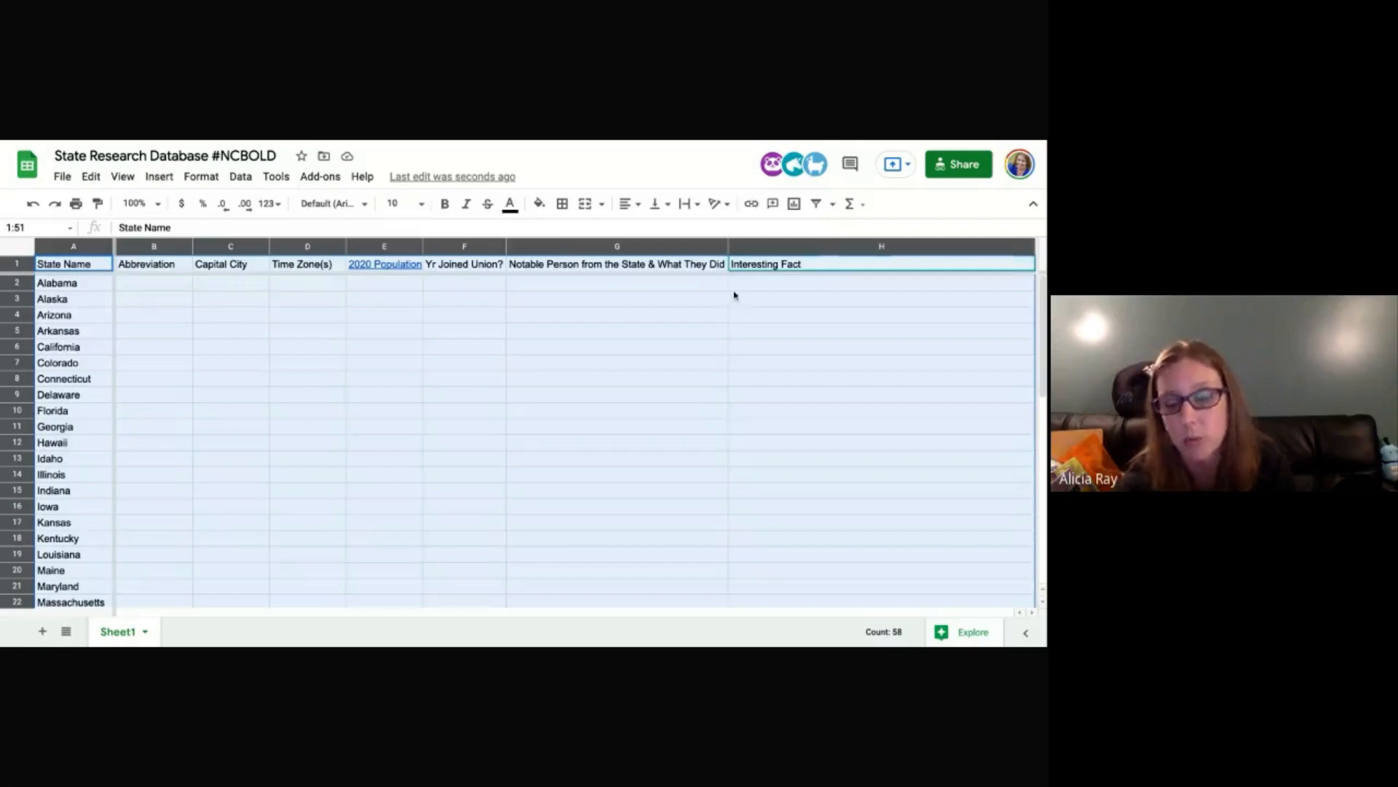
left_click(712, 291)
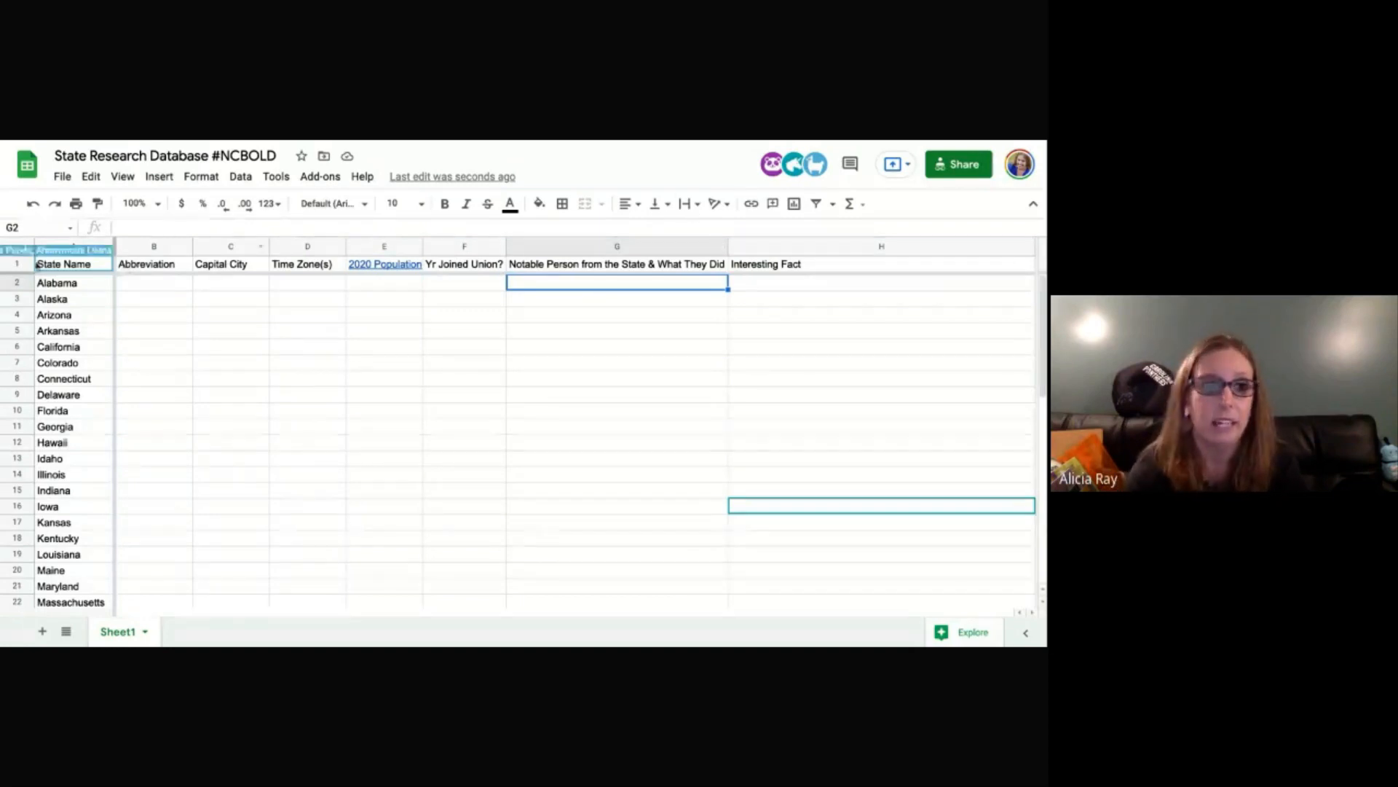
Inspect the Wrap option among the text wrapping choices for the entire sheet without applying it
left_click(18, 247)
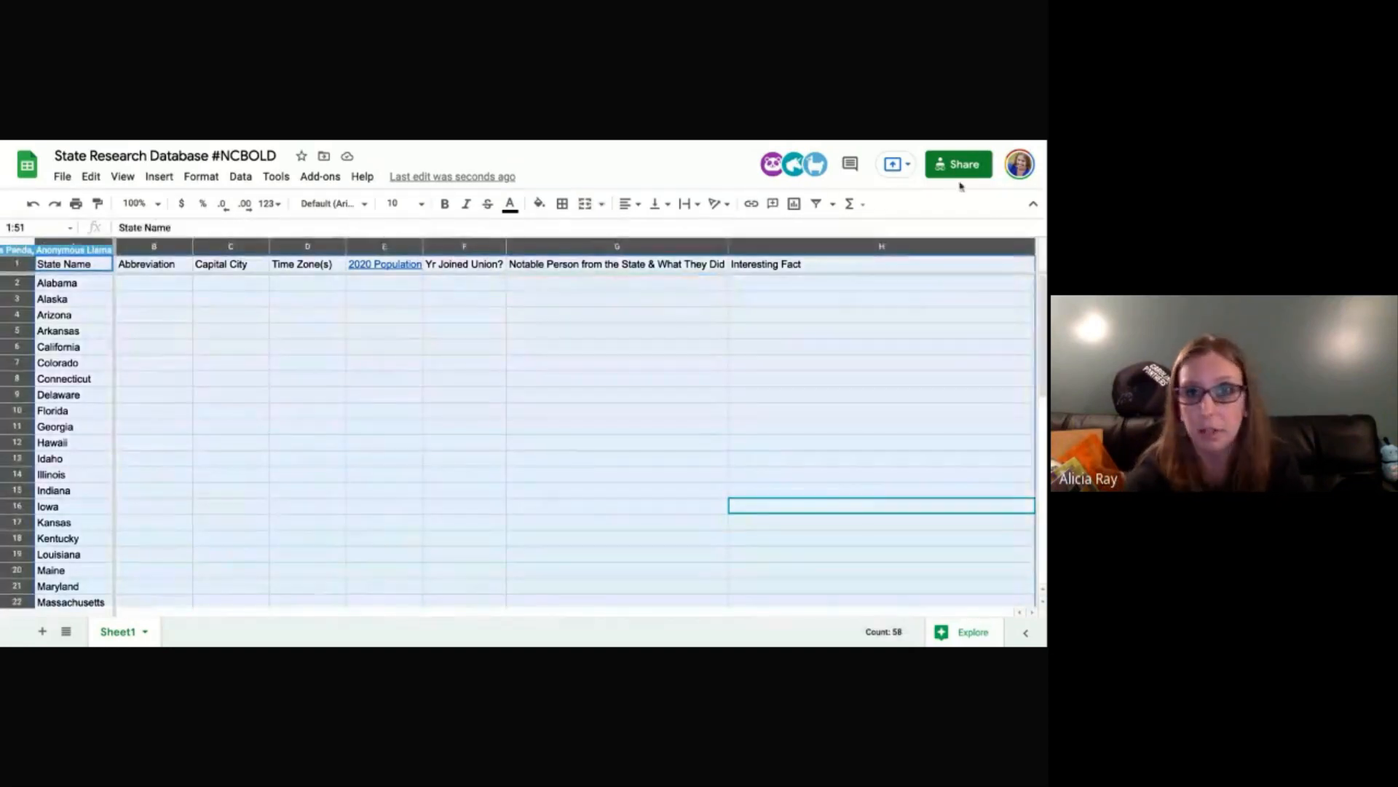
left_click(695, 207)
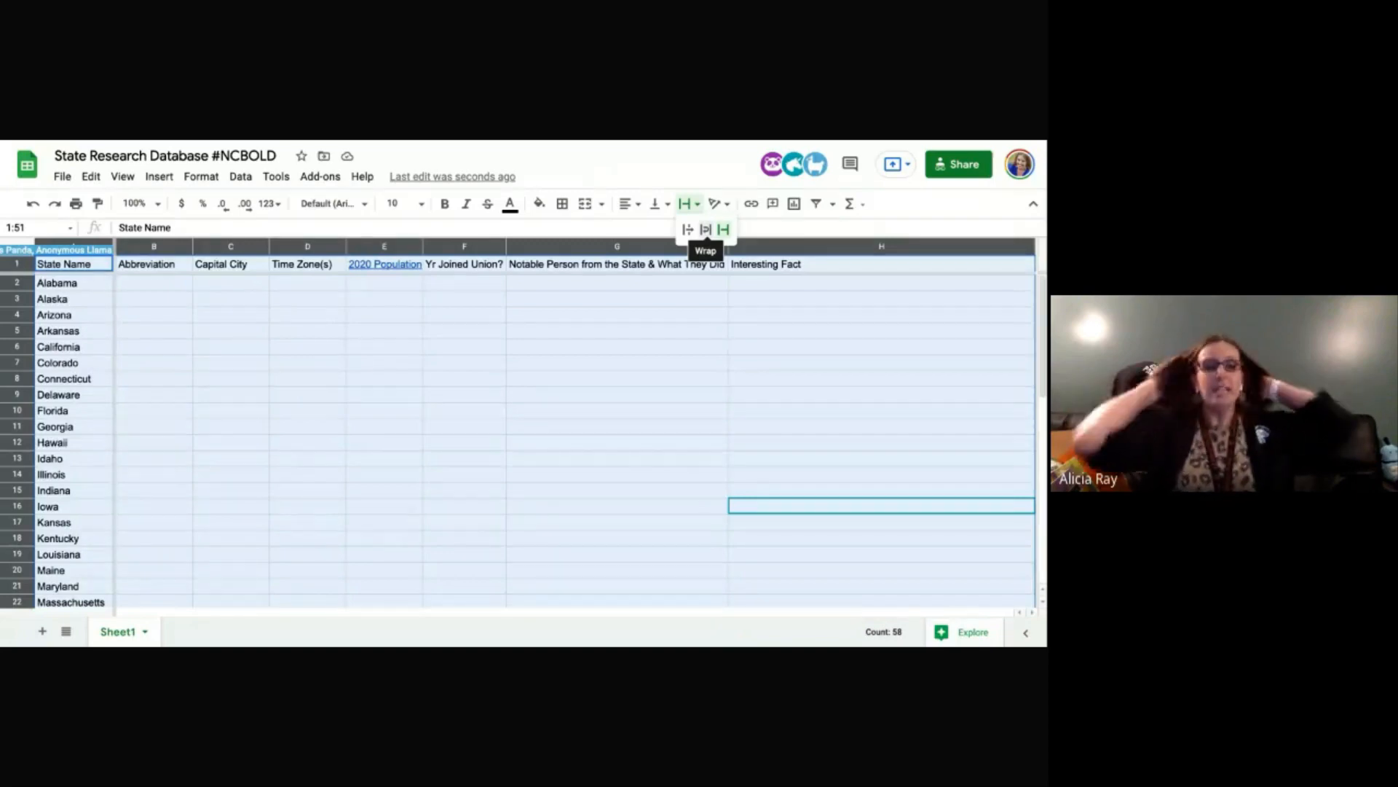
left_click(520, 350)
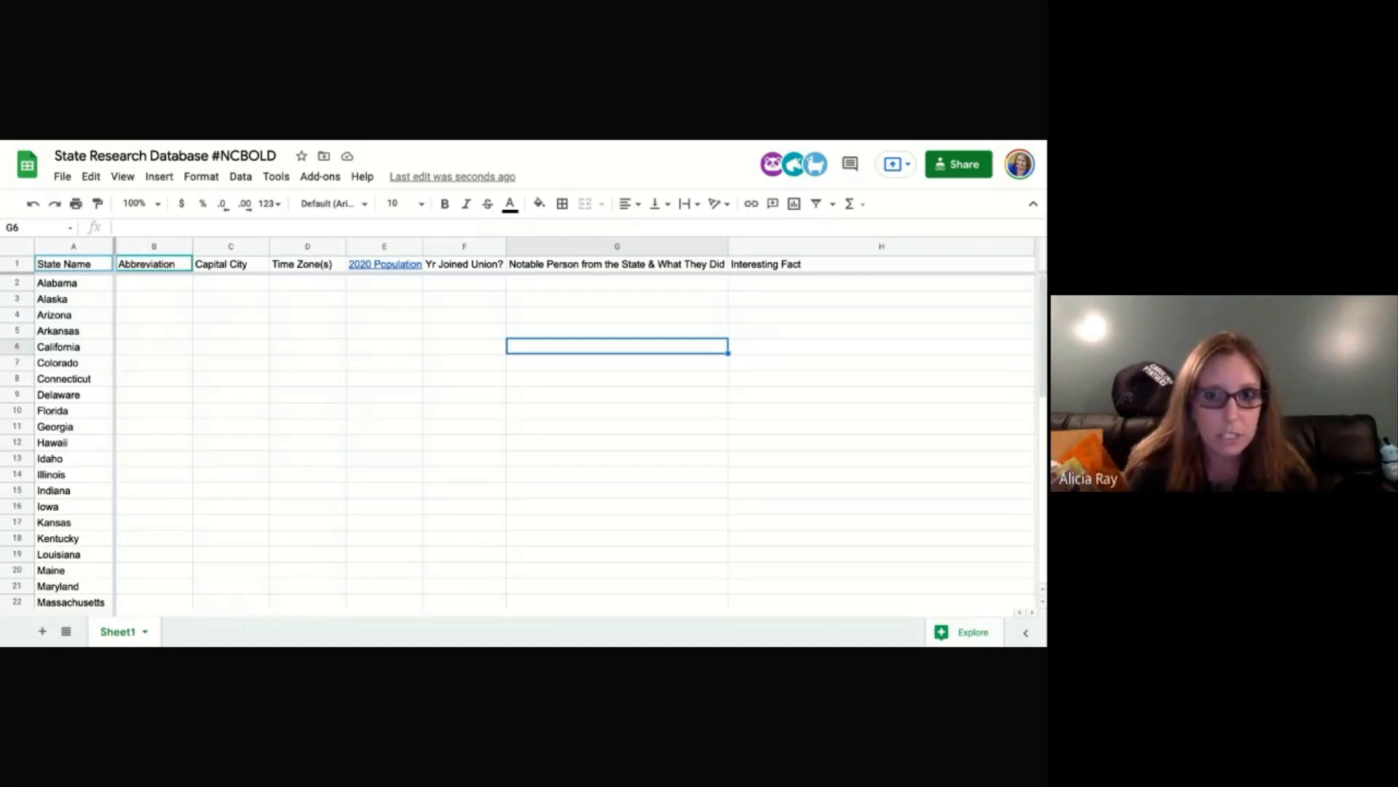
mouse_move(383, 267)
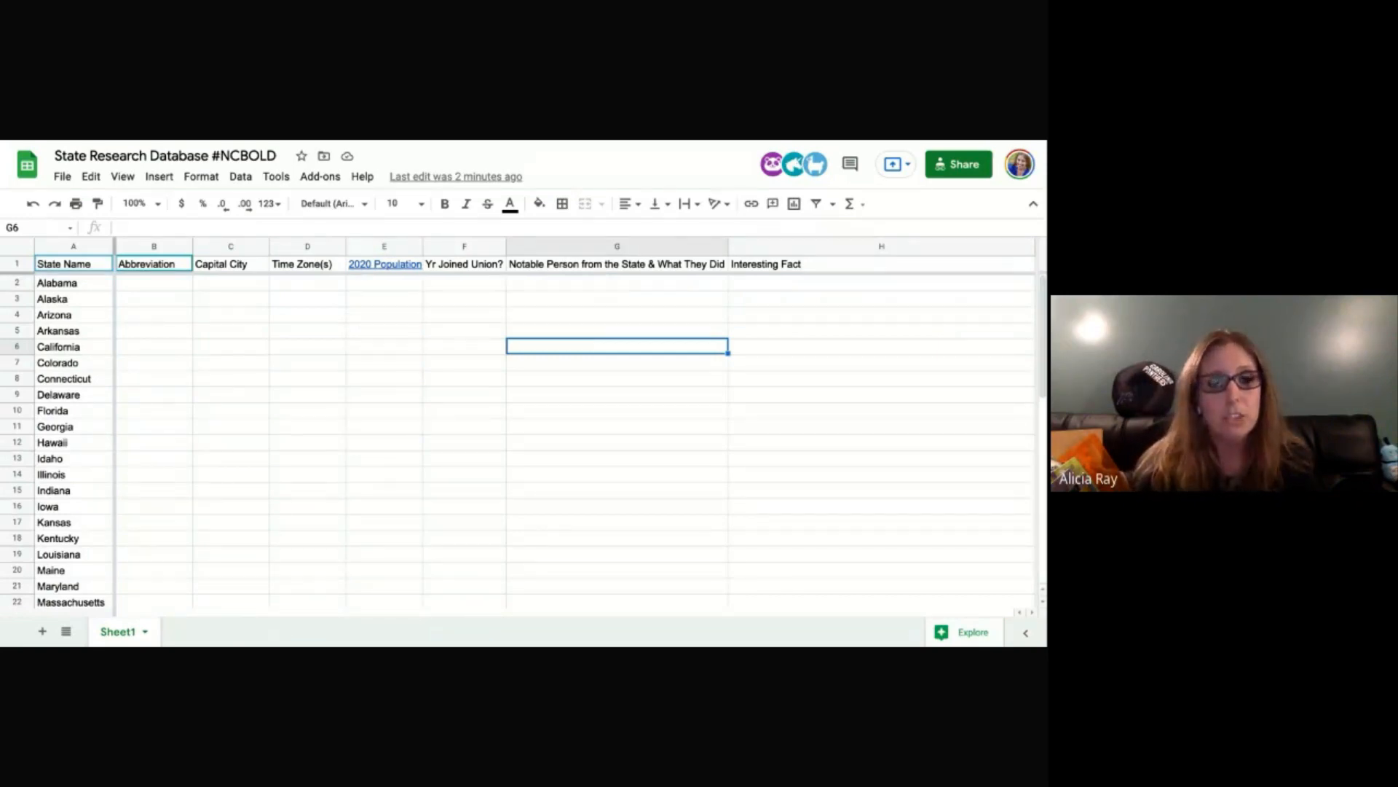
Switch to the slide presentation and open Collaboration slide 2, Discovering Pi, from its home slide
key("ctrl+shift+Tab")
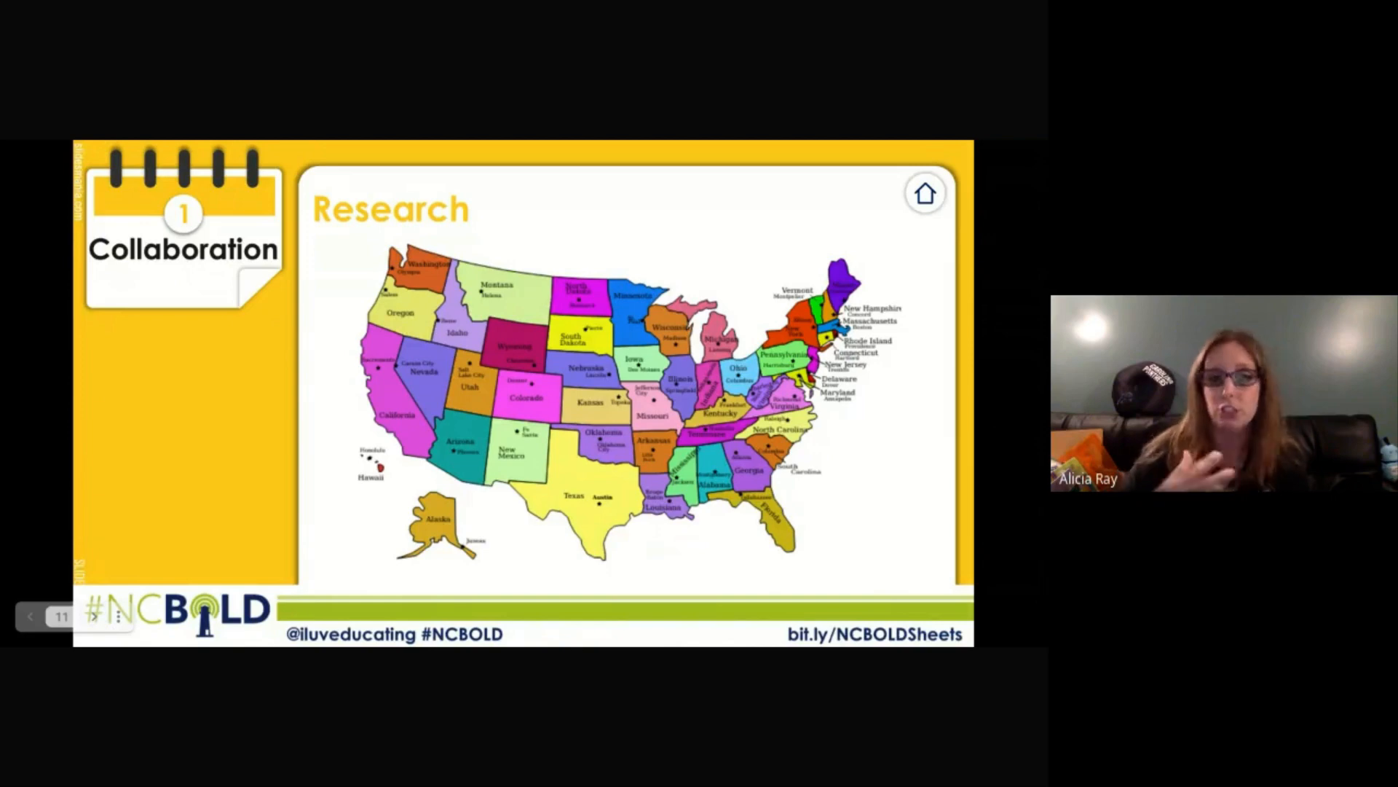
key("Right")
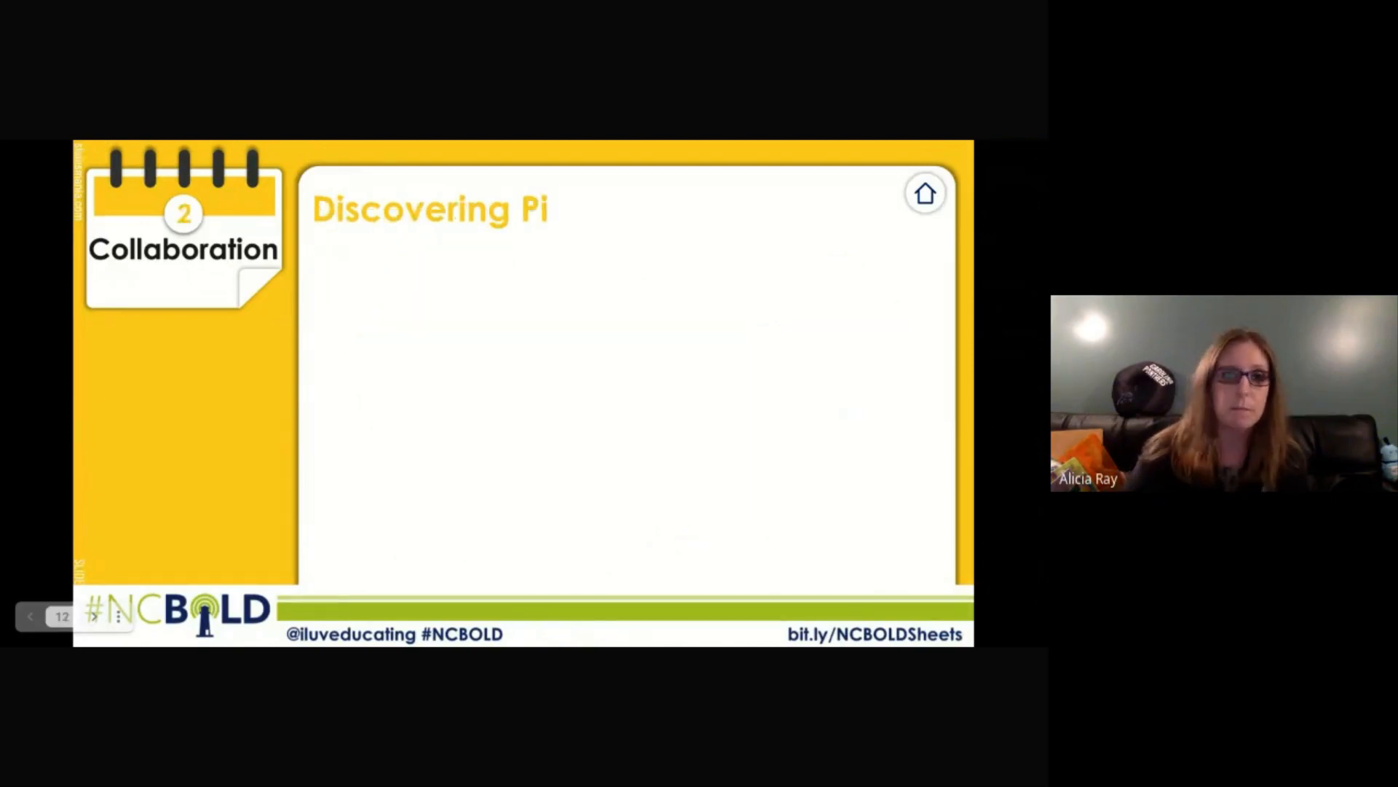
key("Left")
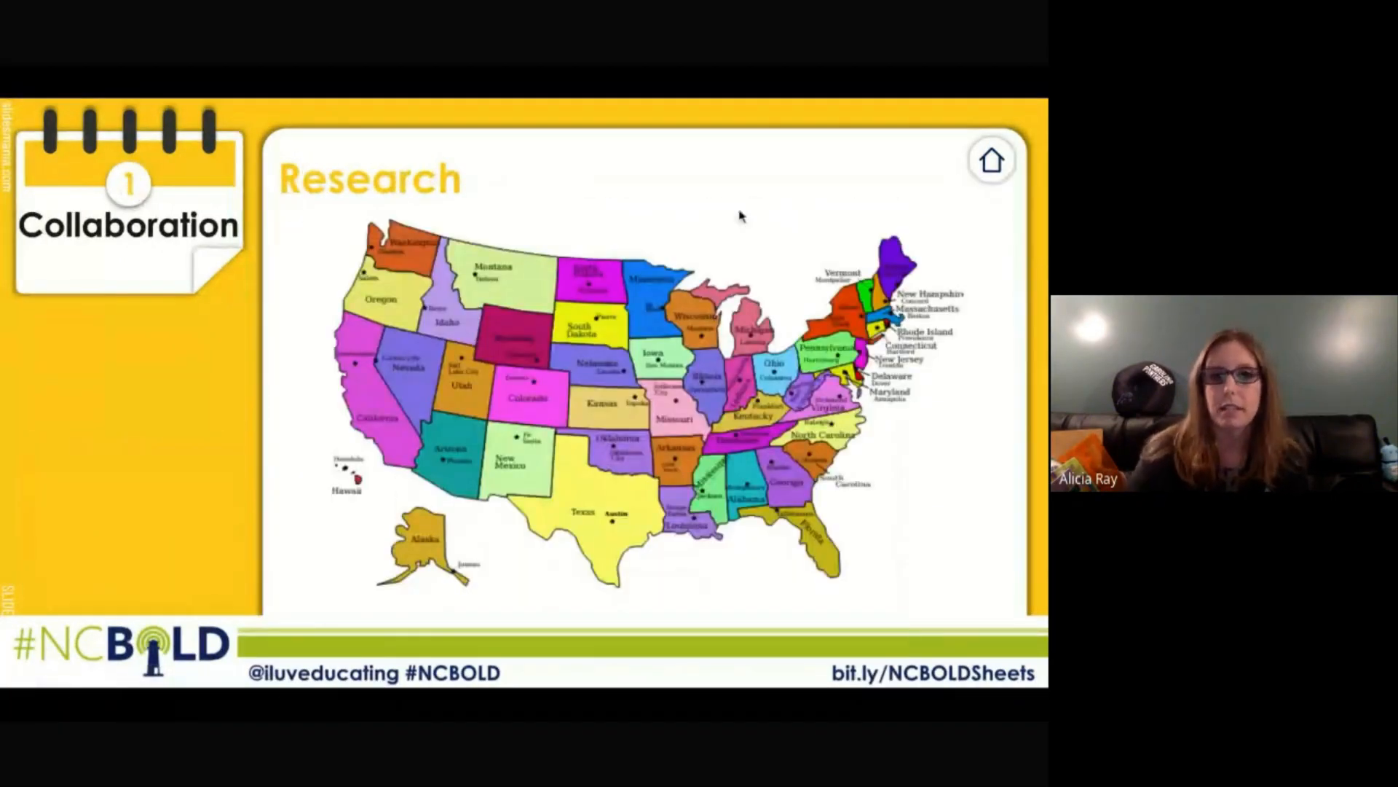
left_click(994, 161)
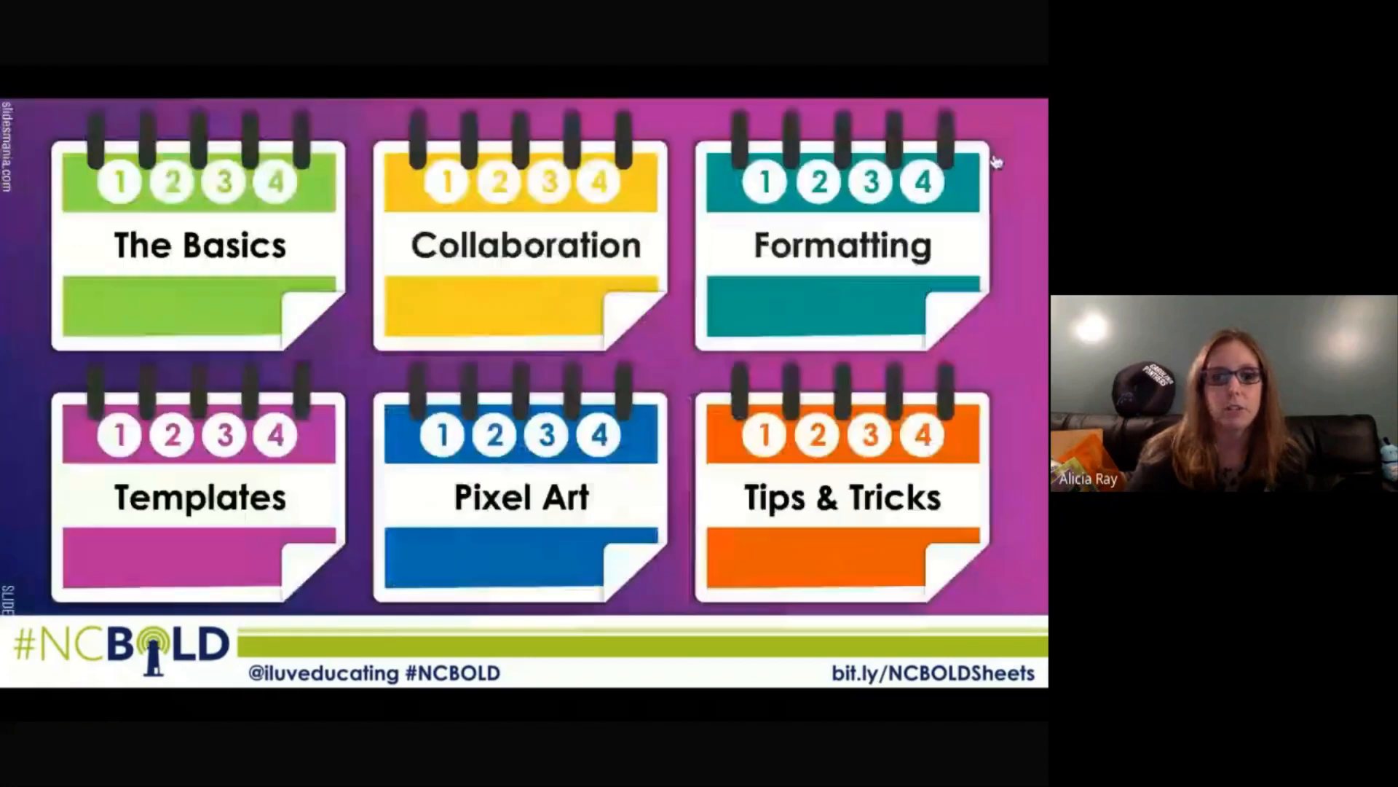
left_click(501, 190)
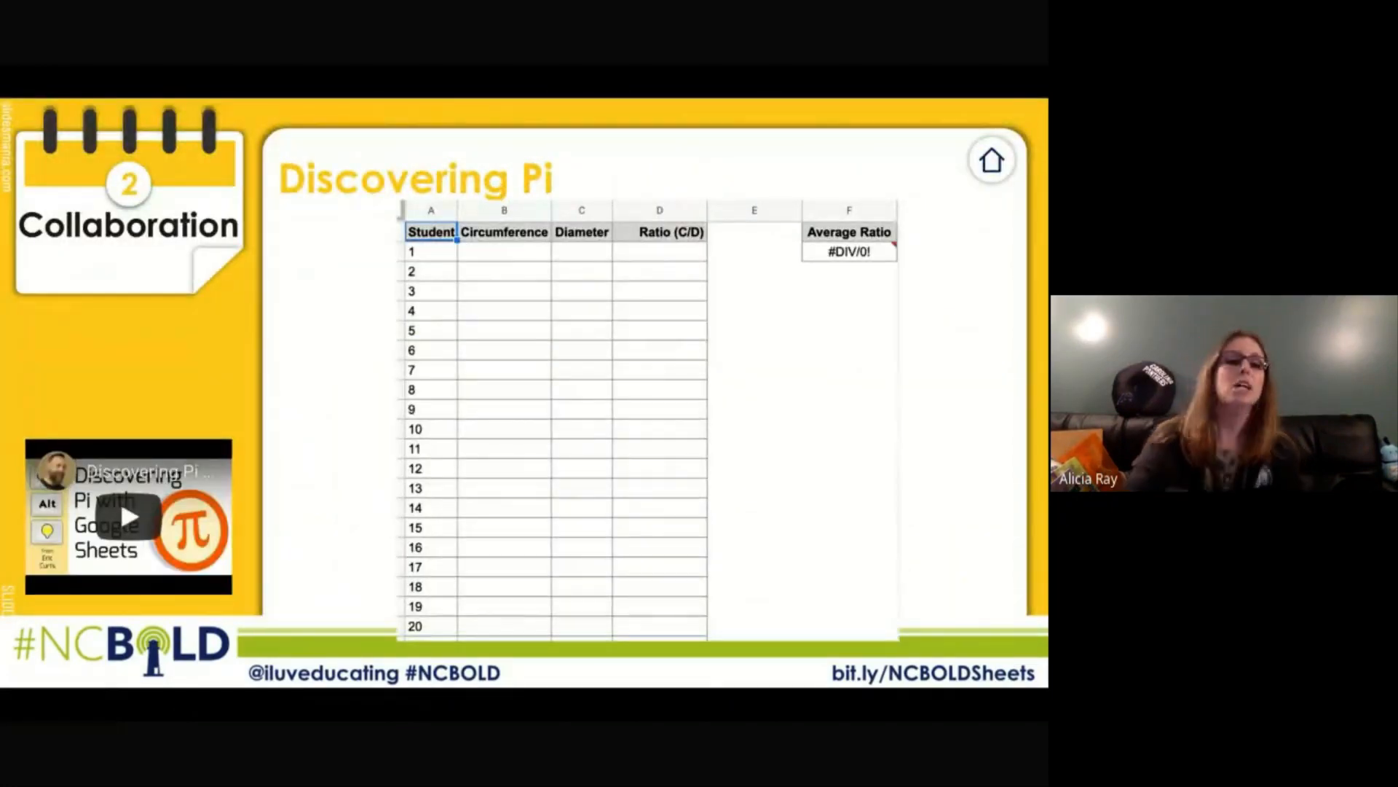
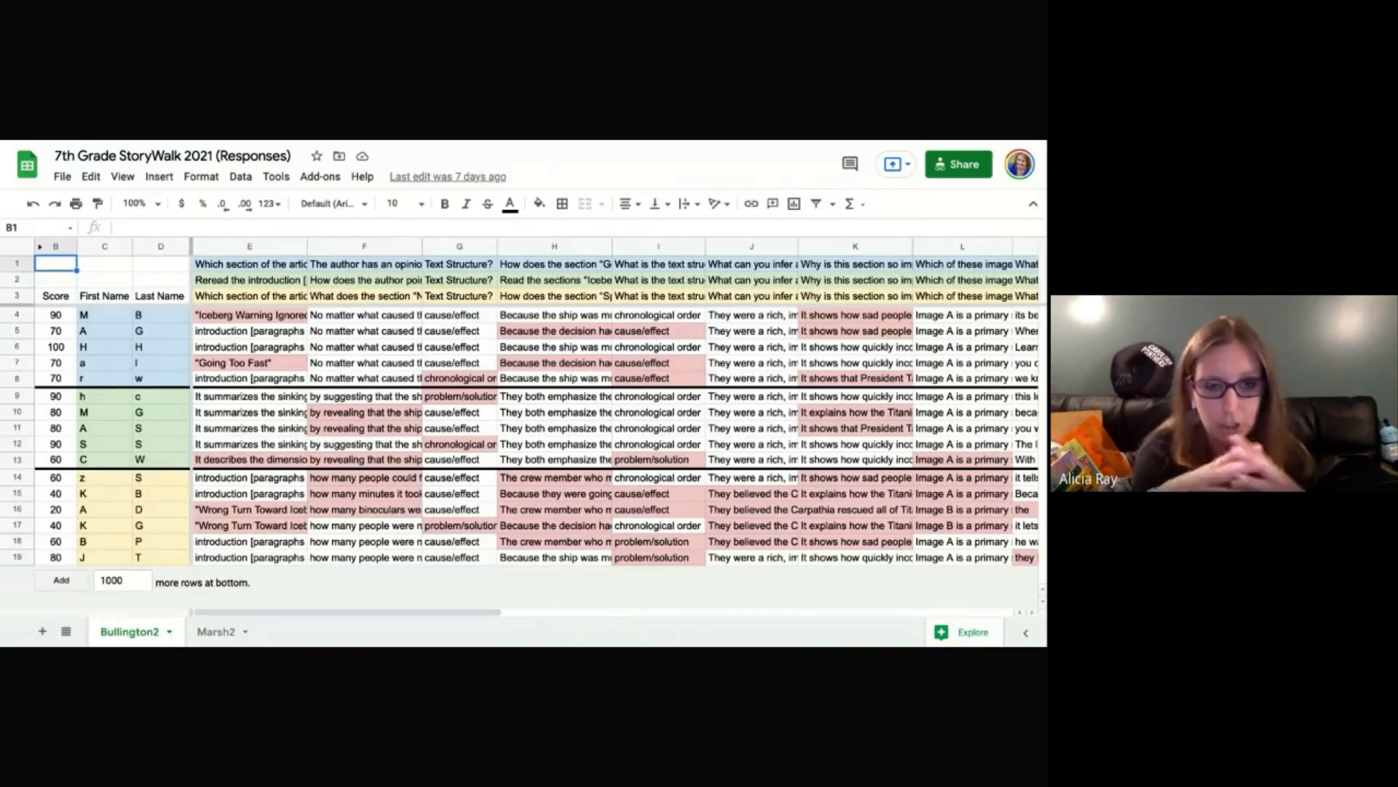
Examine the Format options and the highlighted answers across the question columns of the 7th Grade StoryWalk 2021 responses
left_click(201, 176)
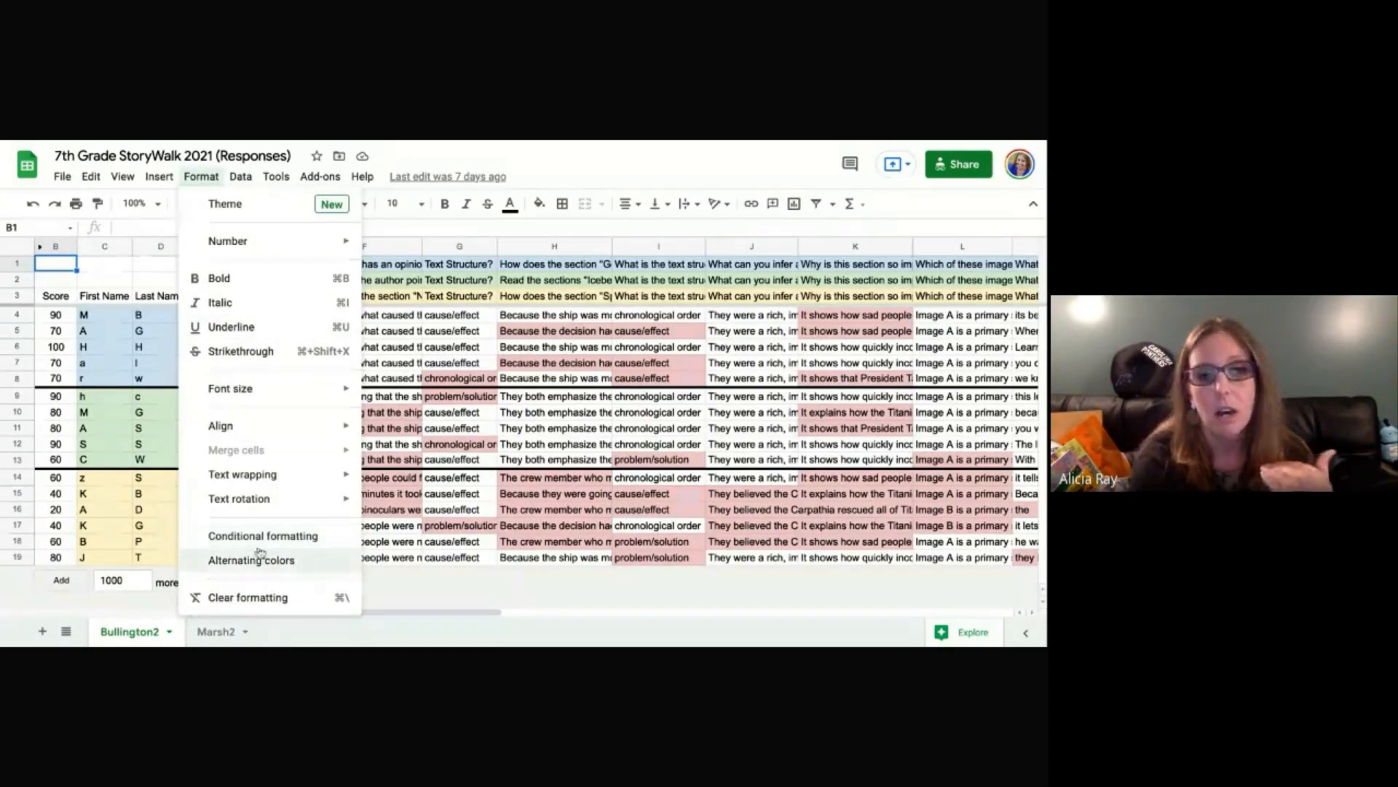
left_click(386, 334)
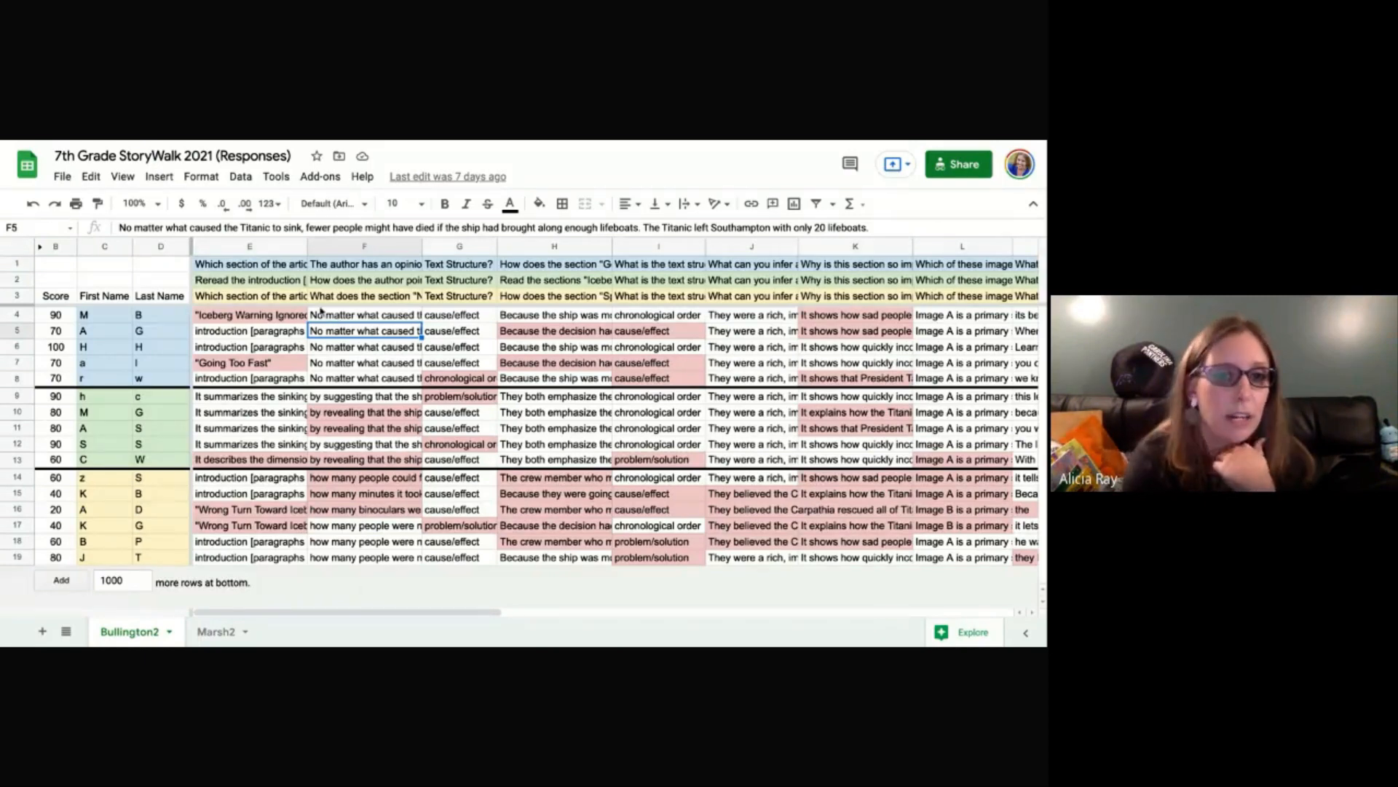
left_click(221, 334)
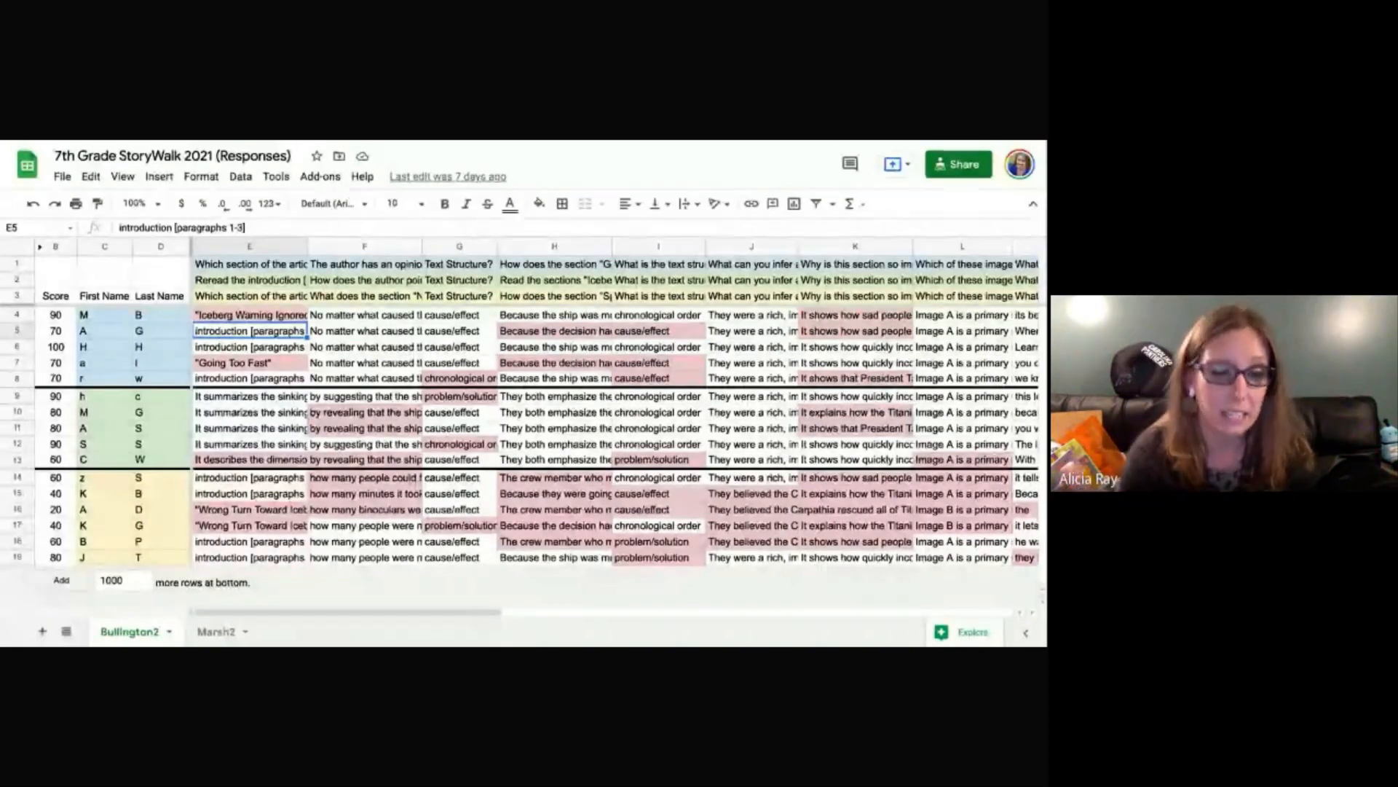
left_click(250, 316)
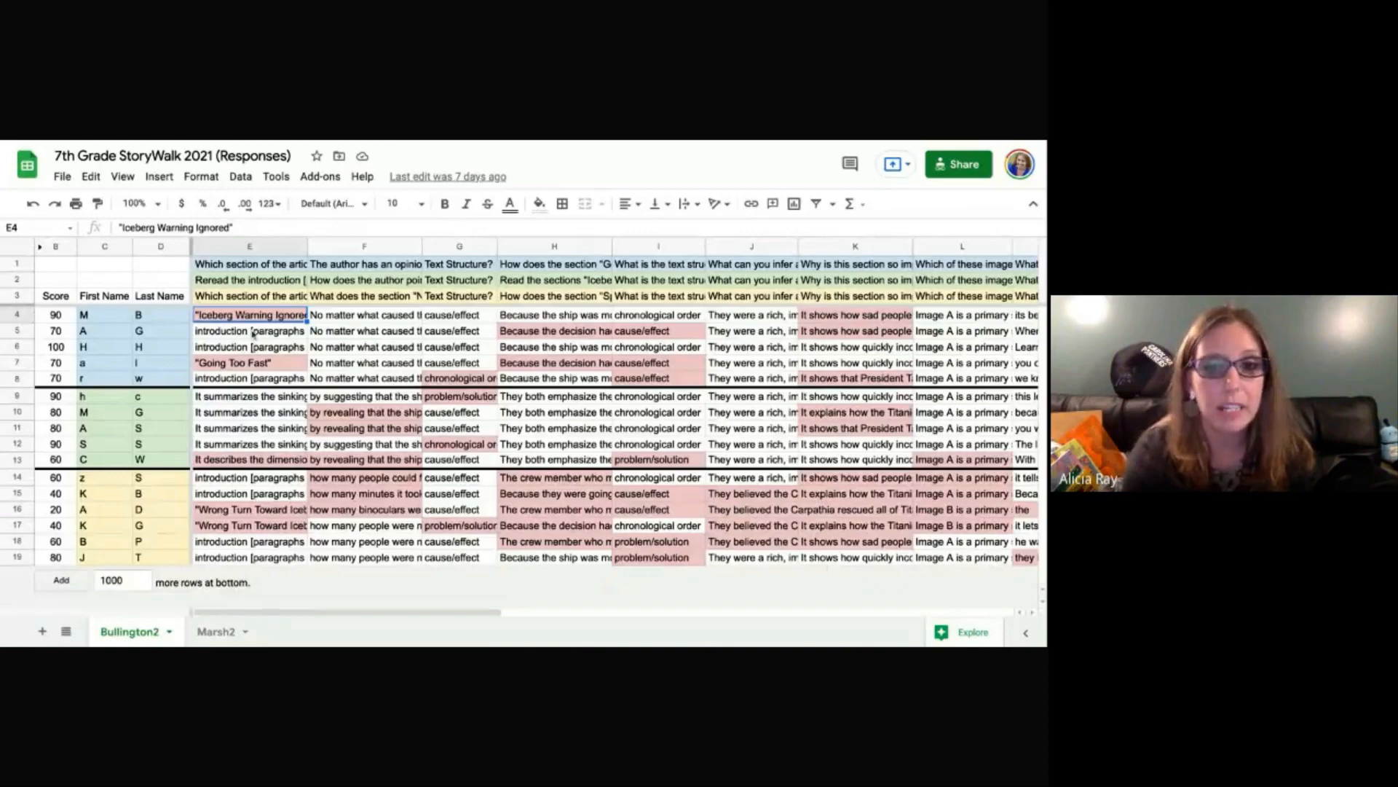
scroll(718, 472, "right", 10)
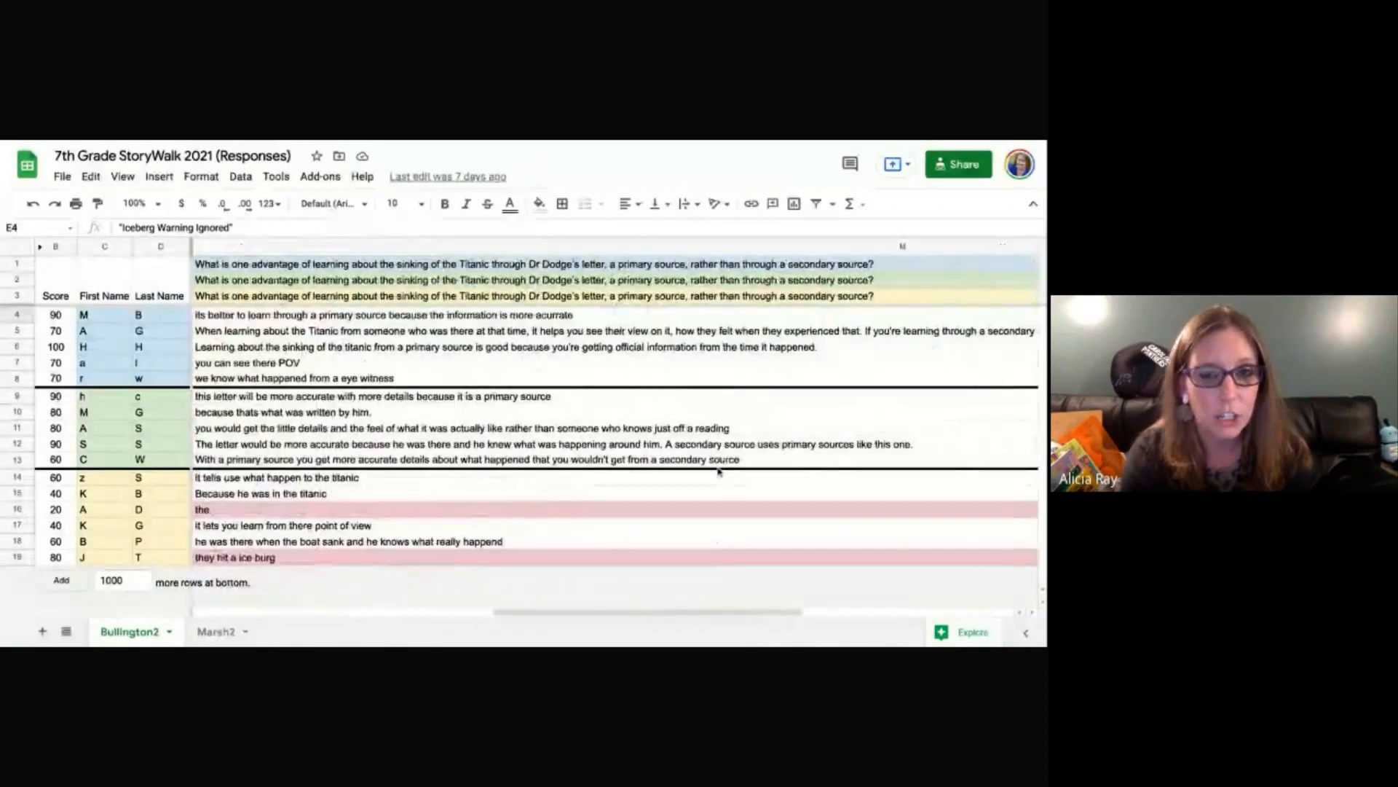
scroll(718, 471, "left", 10)
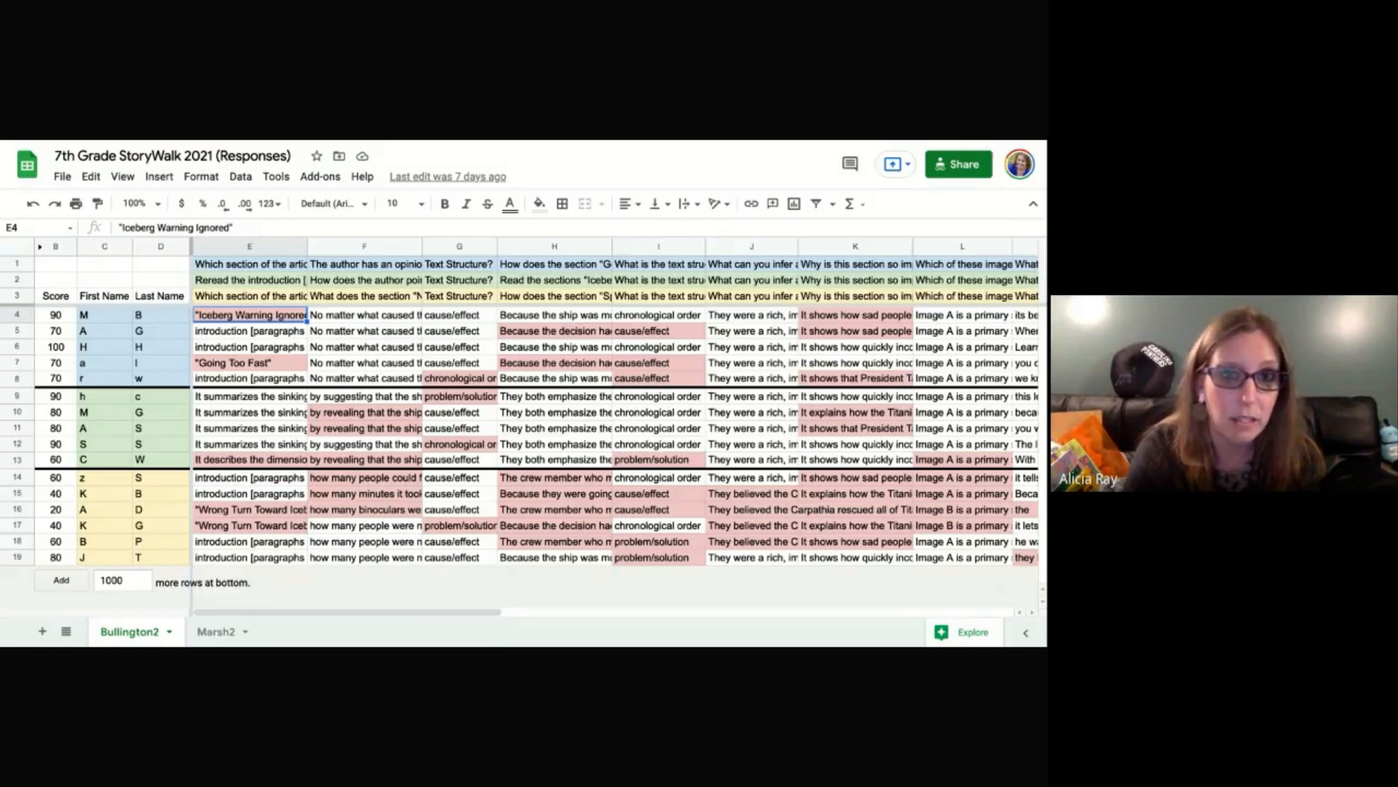
Return to the slide presentation, open Formatting slide 2, Grading/Percent Scale, from its home slide, and leave full screen
key("ctrl+Tab")
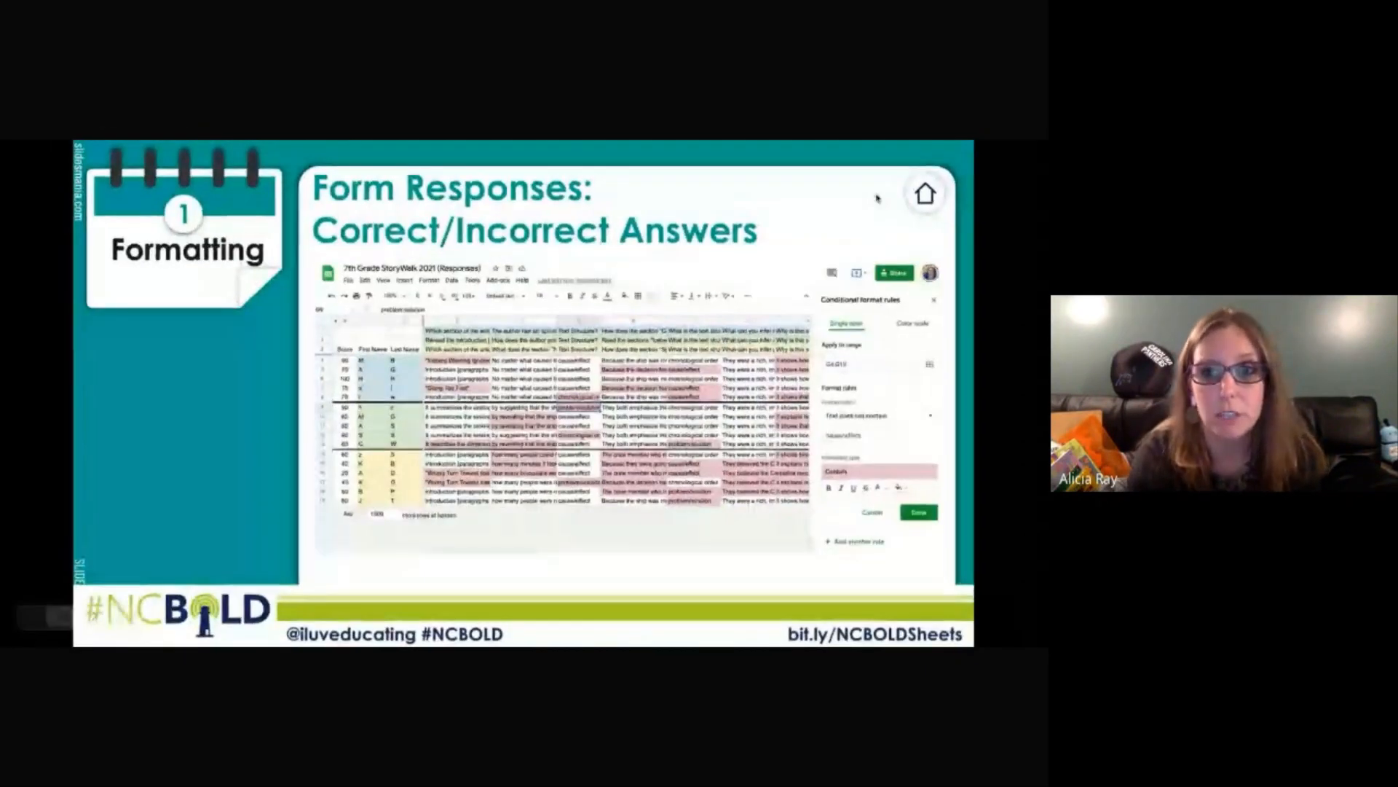
left_click(925, 197)
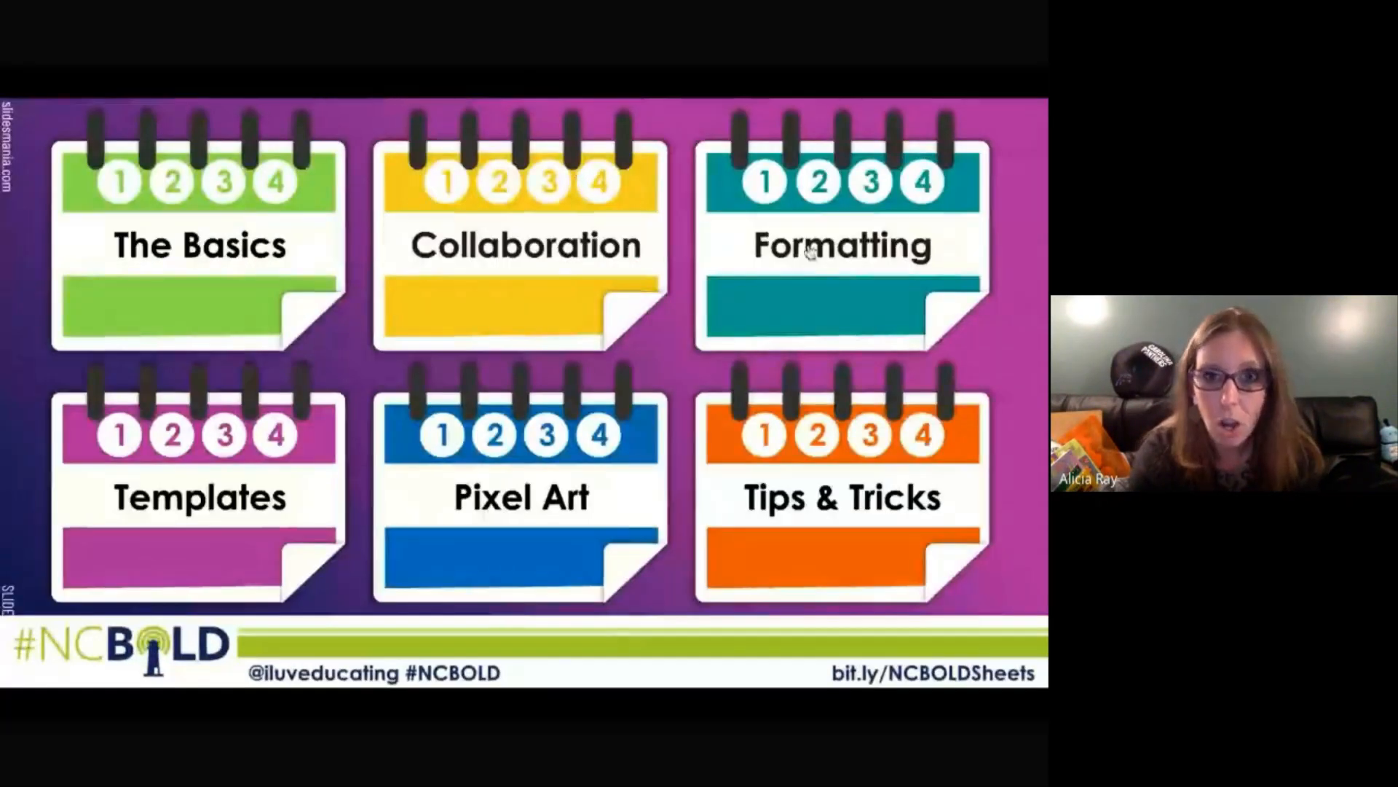
left_click(823, 187)
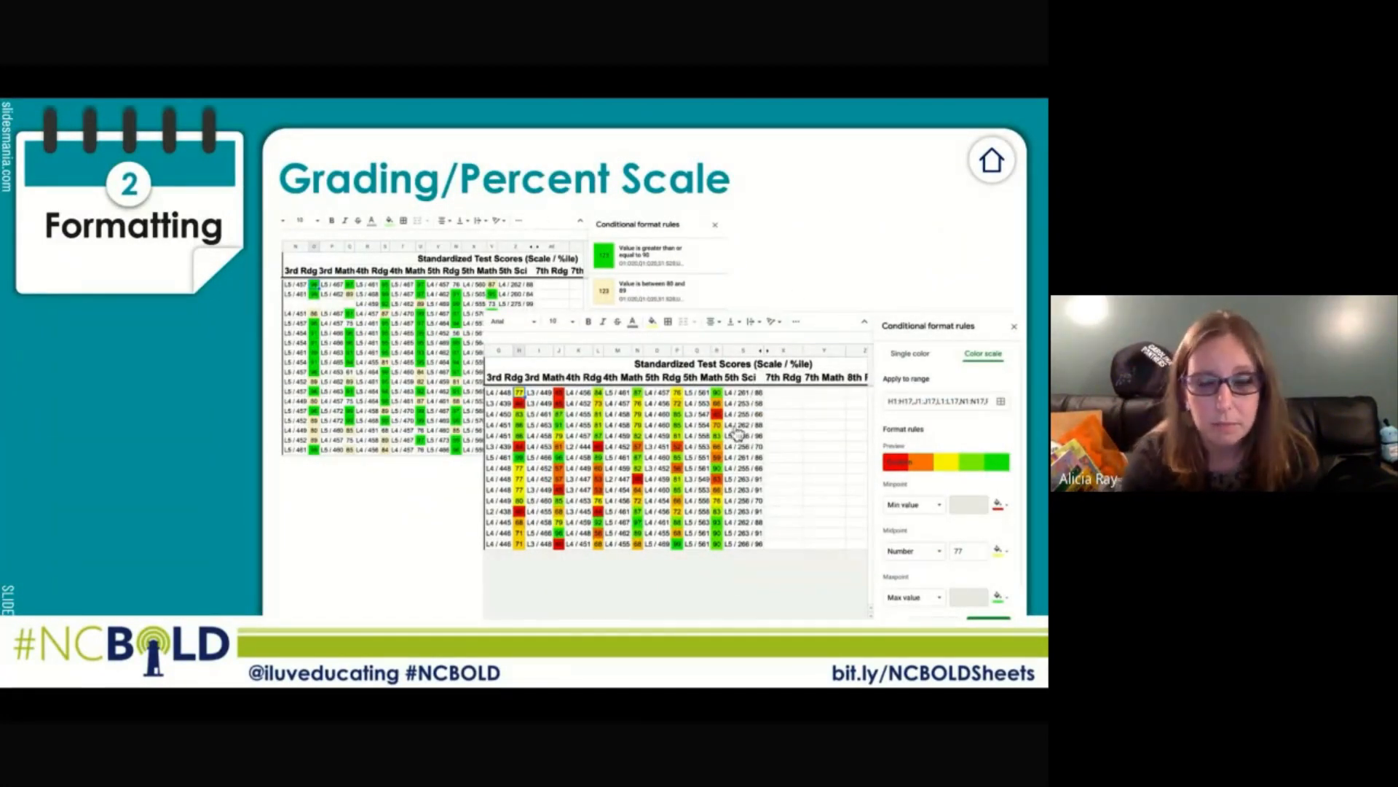
key("Escape")
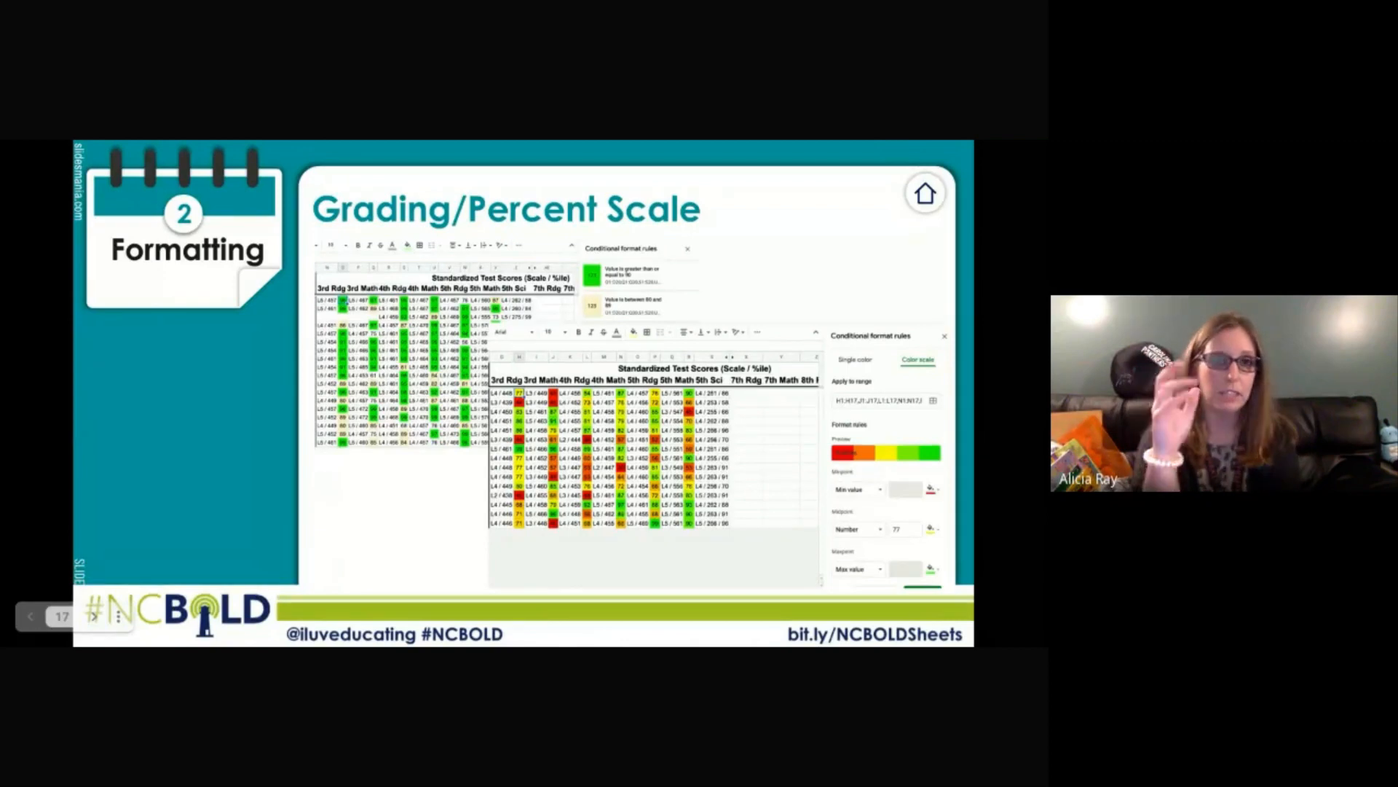
Switch to the AIG Testing Data spreadsheet and examine the Test Scores Data Sheet and the color-coded scores on Grade 7 - Testing Info
key("ctrl+Tab")
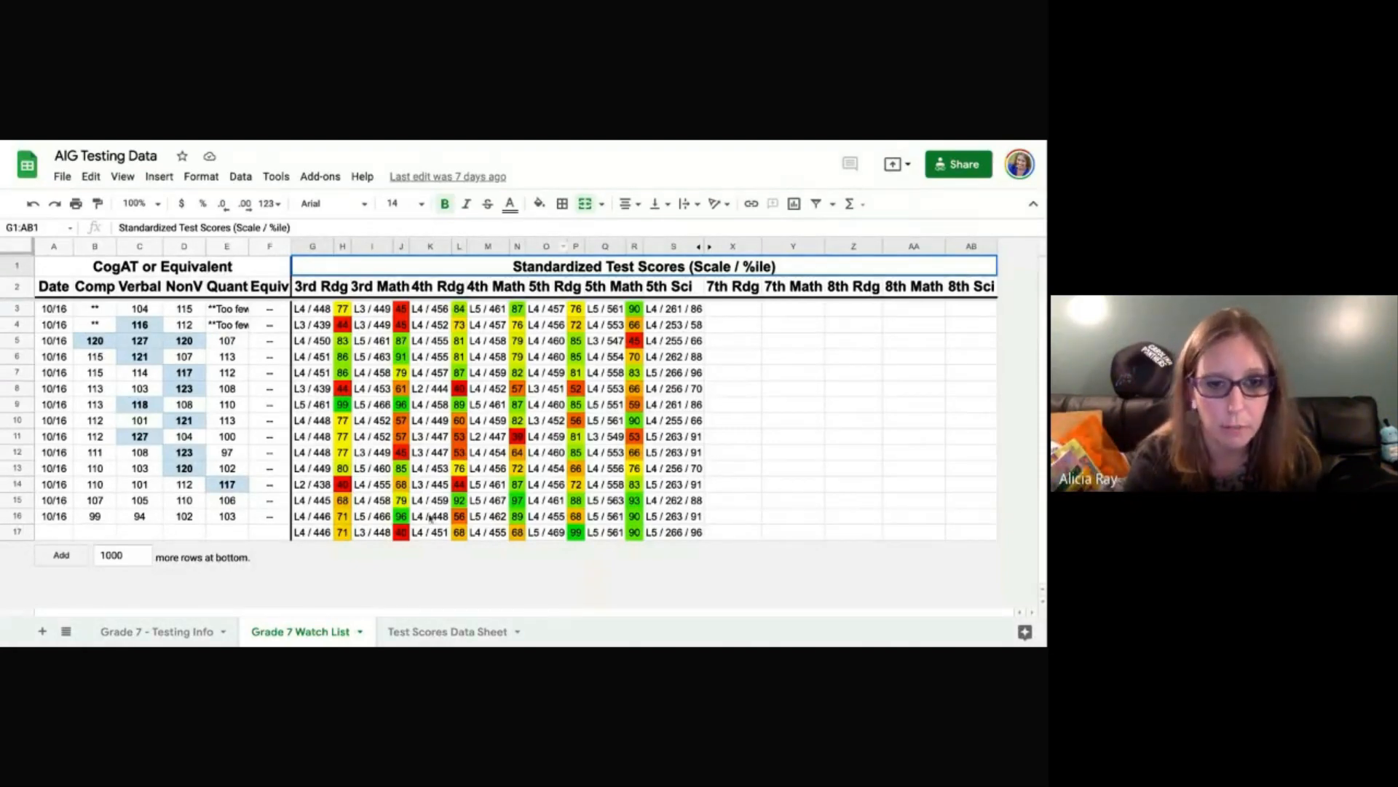
left_click(427, 633)
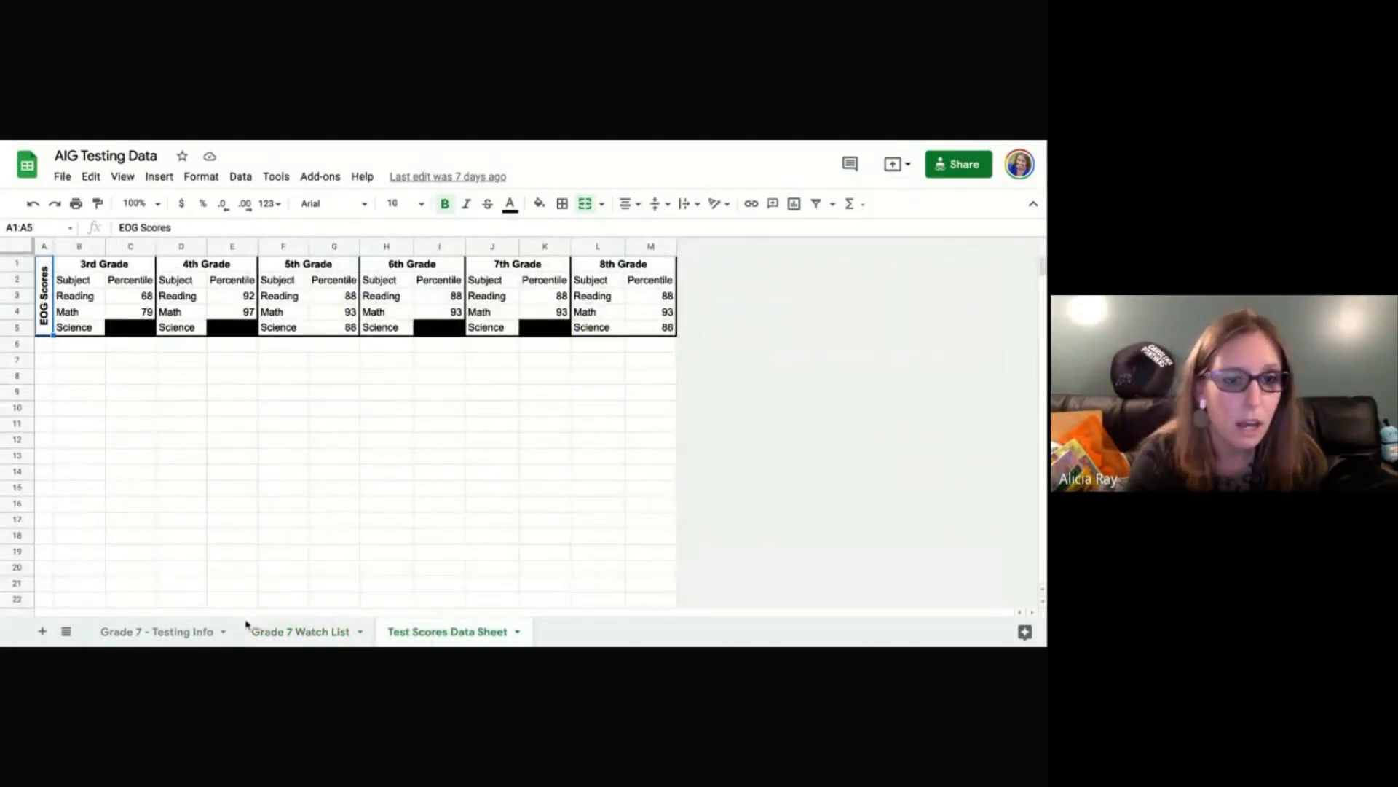
left_click(155, 633)
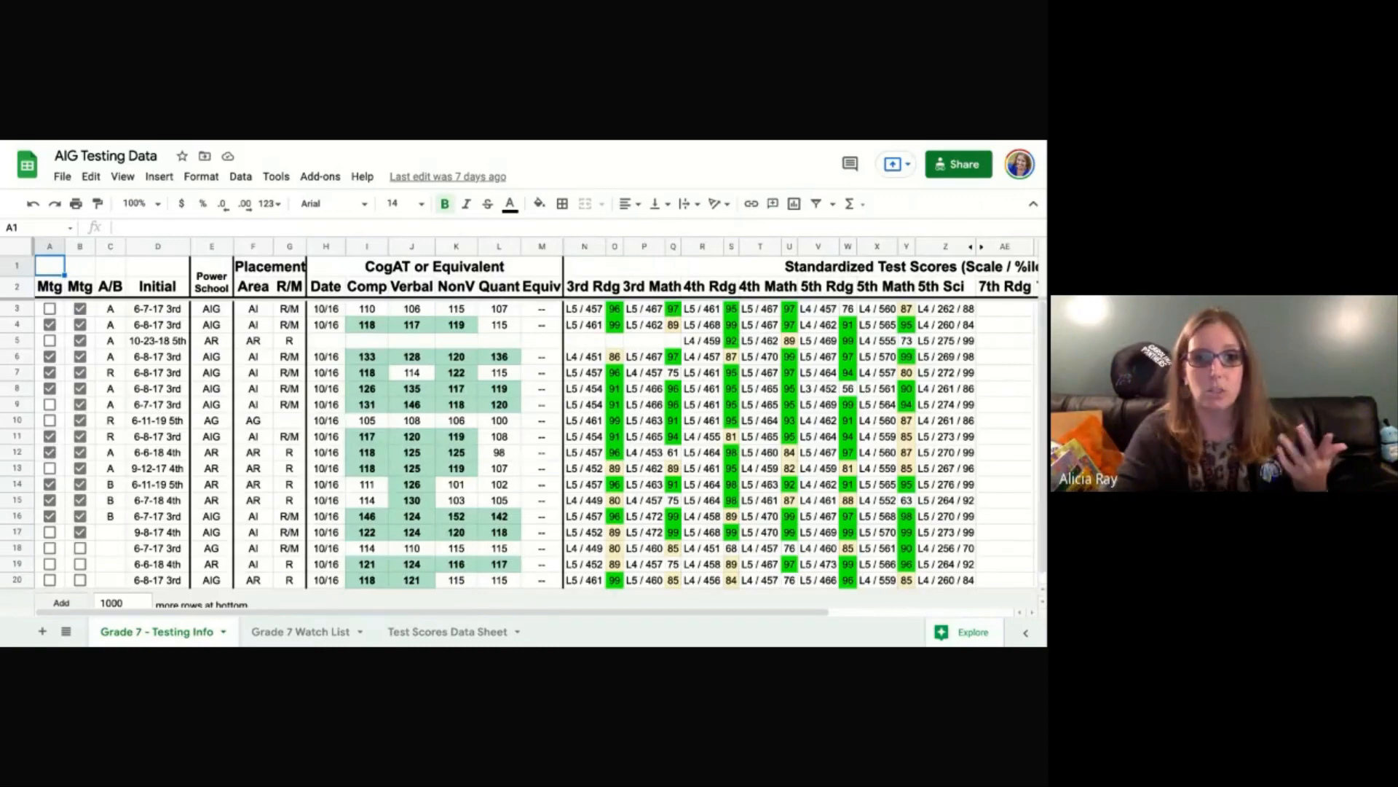
scroll(805, 410, "right", 5)
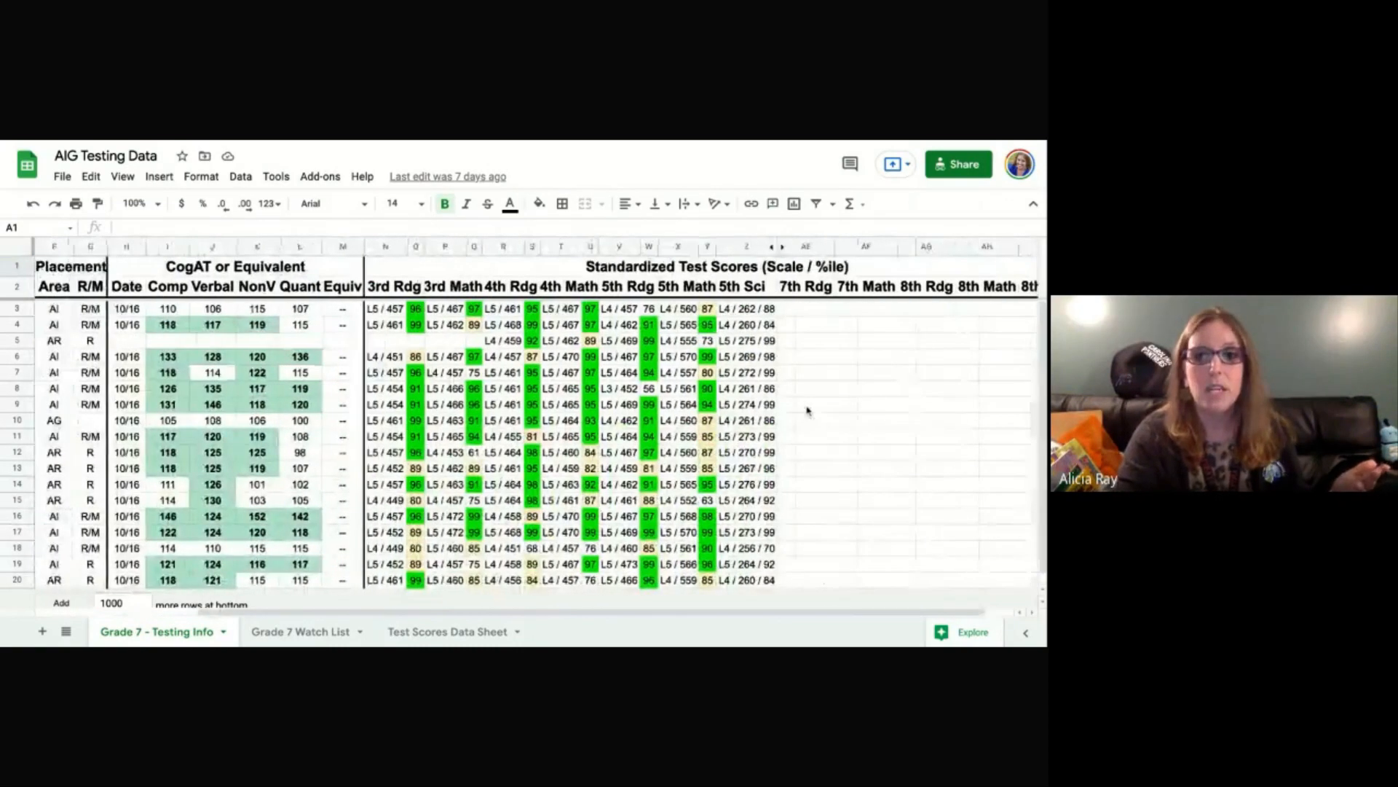
scroll(807, 410, "left", 5)
scroll(807, 410, "down", 1)
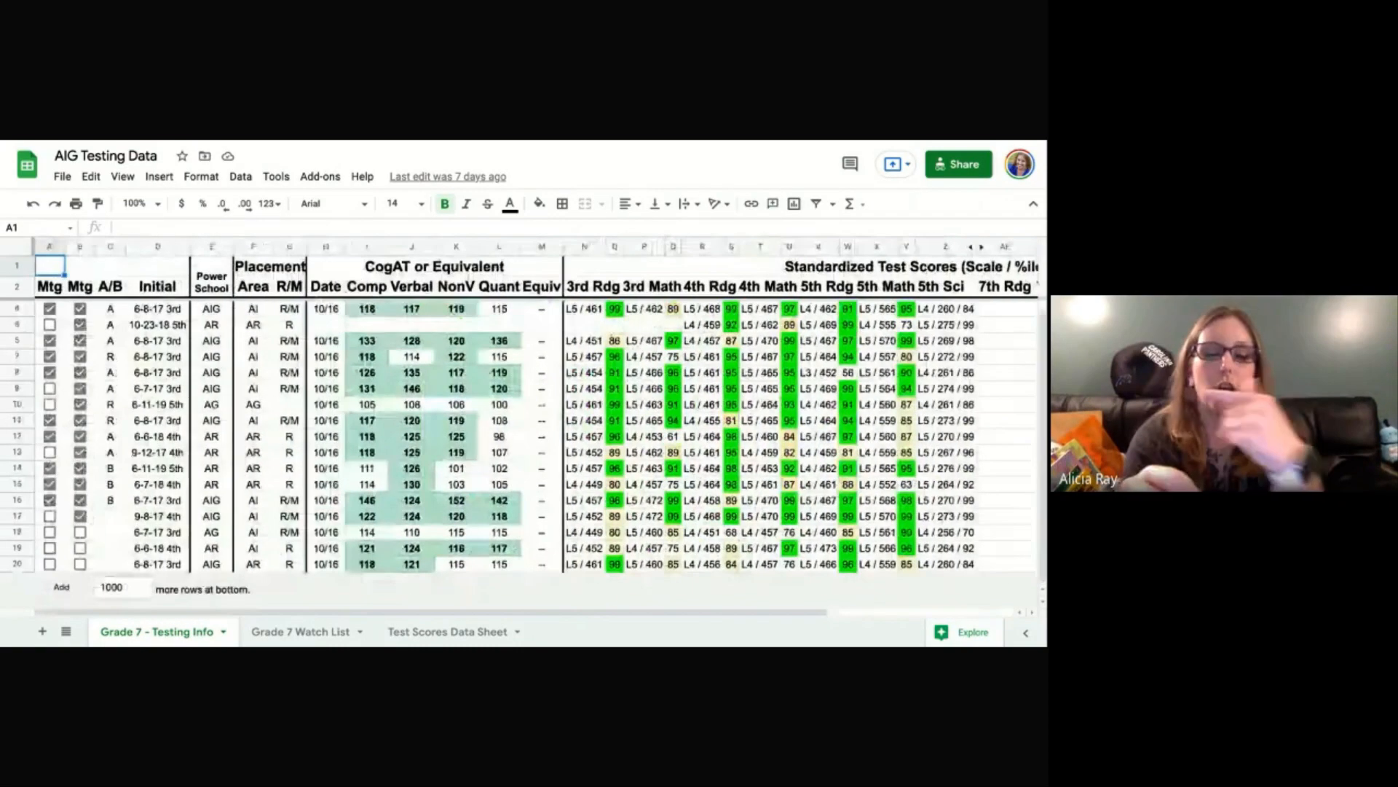
left_click(368, 310)
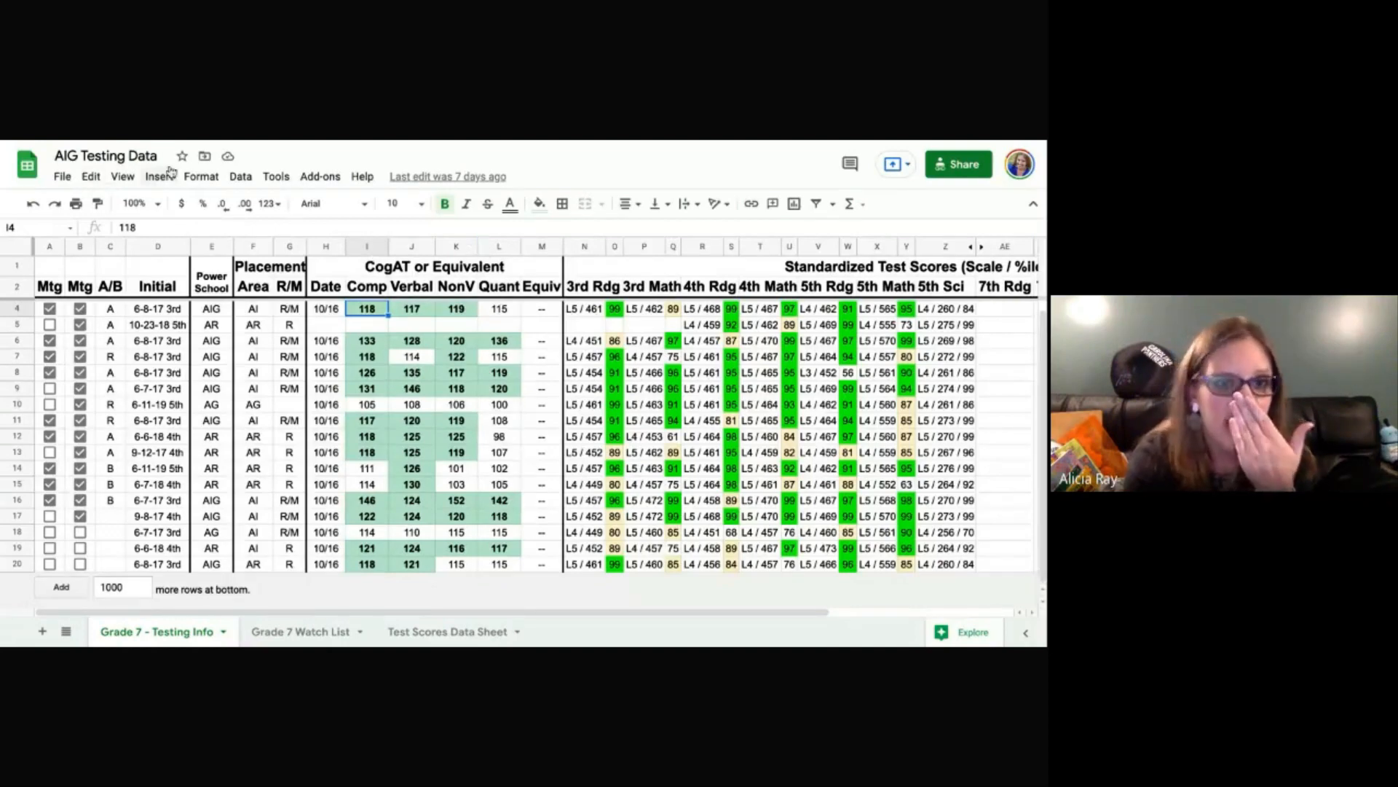
Open the conditional format rules for the CogAT scores and examine the rule's range, condition and formatting style
left_click(194, 180)
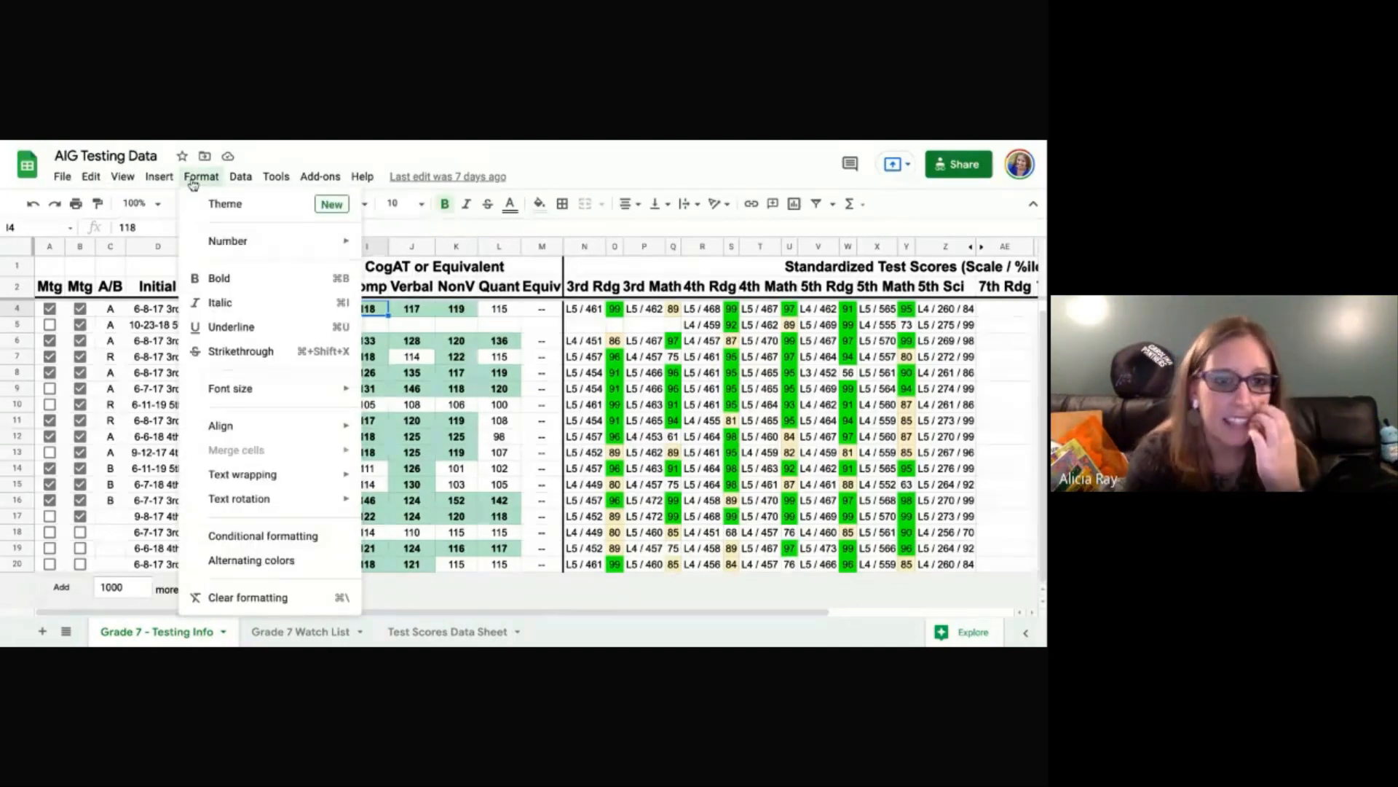
left_click(244, 537)
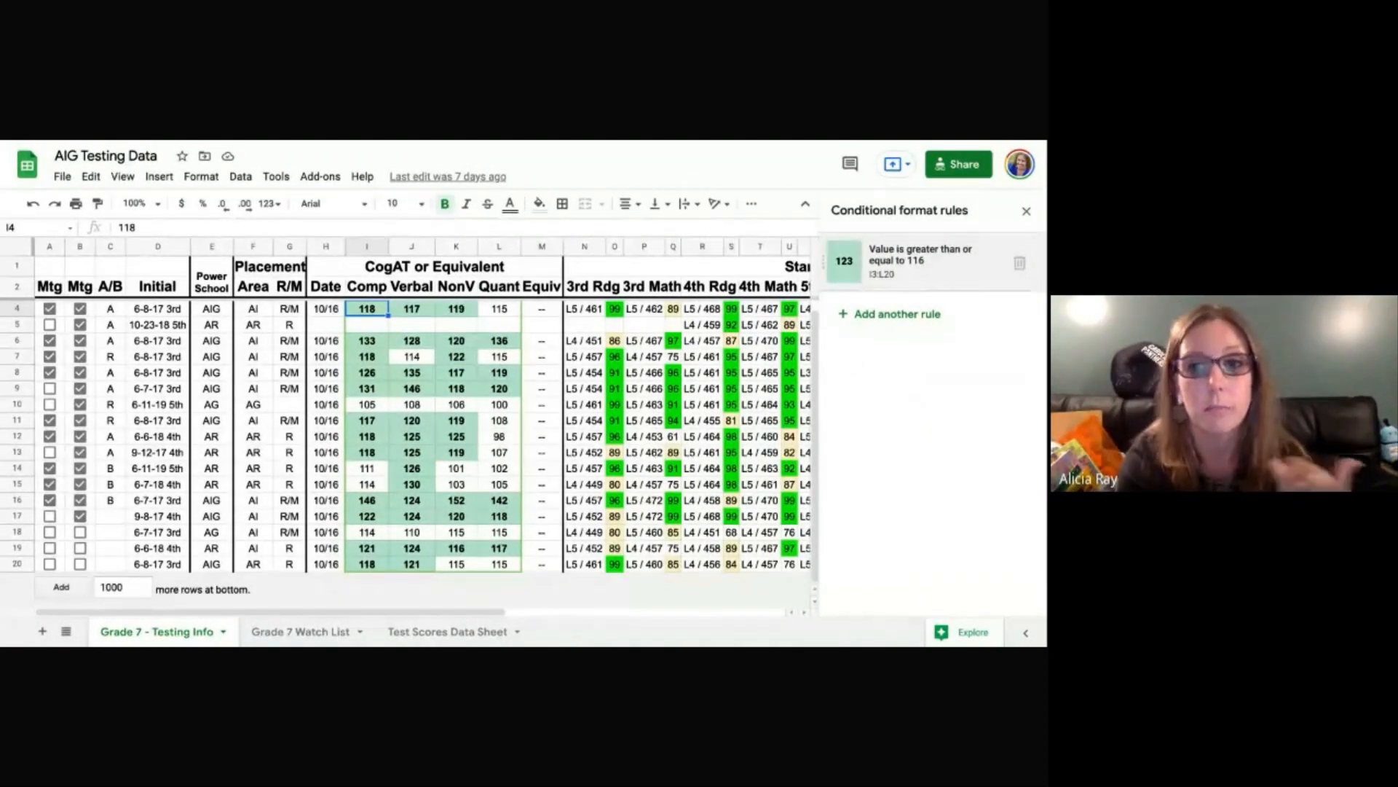
left_click(934, 287)
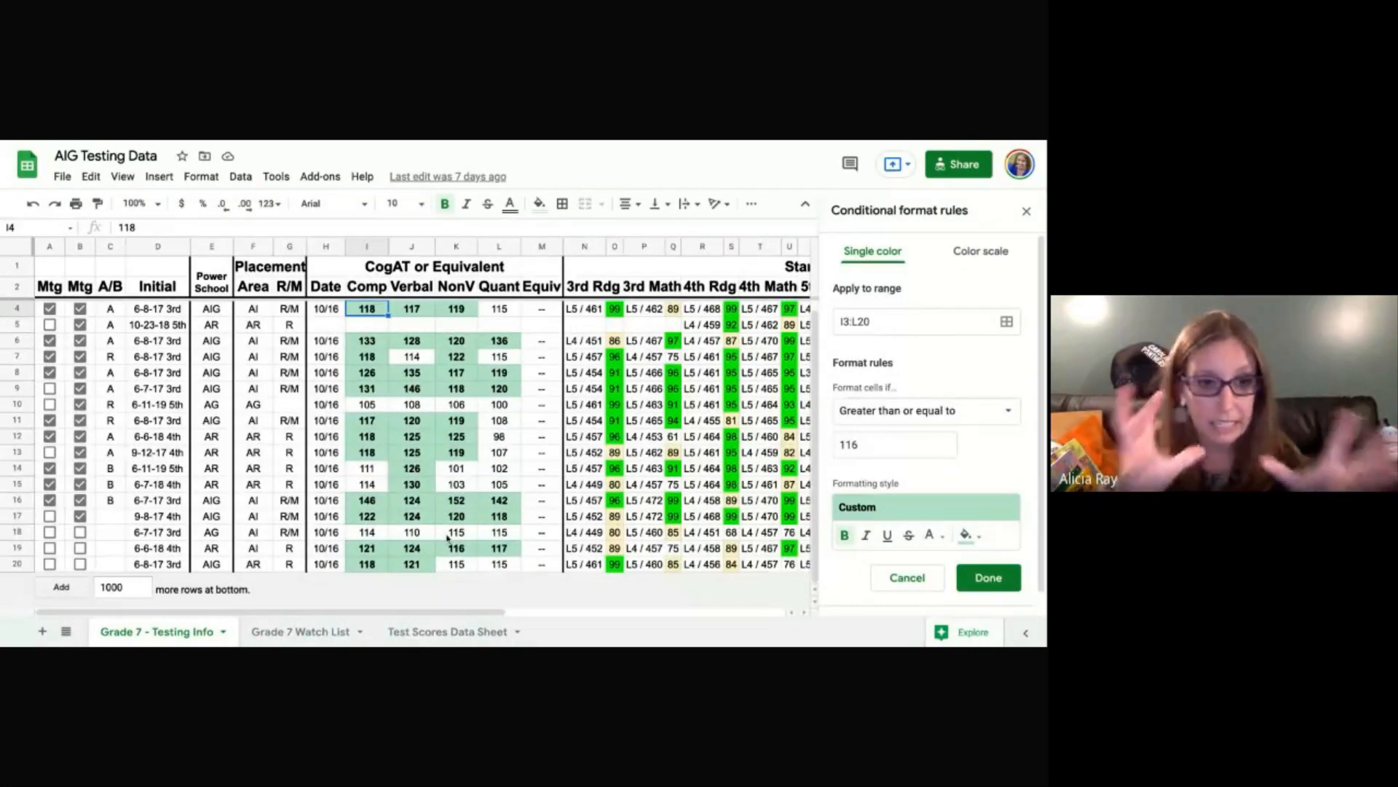
Close the CogAT rule without changes and examine the green highlighting rule for the standardized test percentiles, starting from cell O4
left_click(591, 326)
left_click(615, 309)
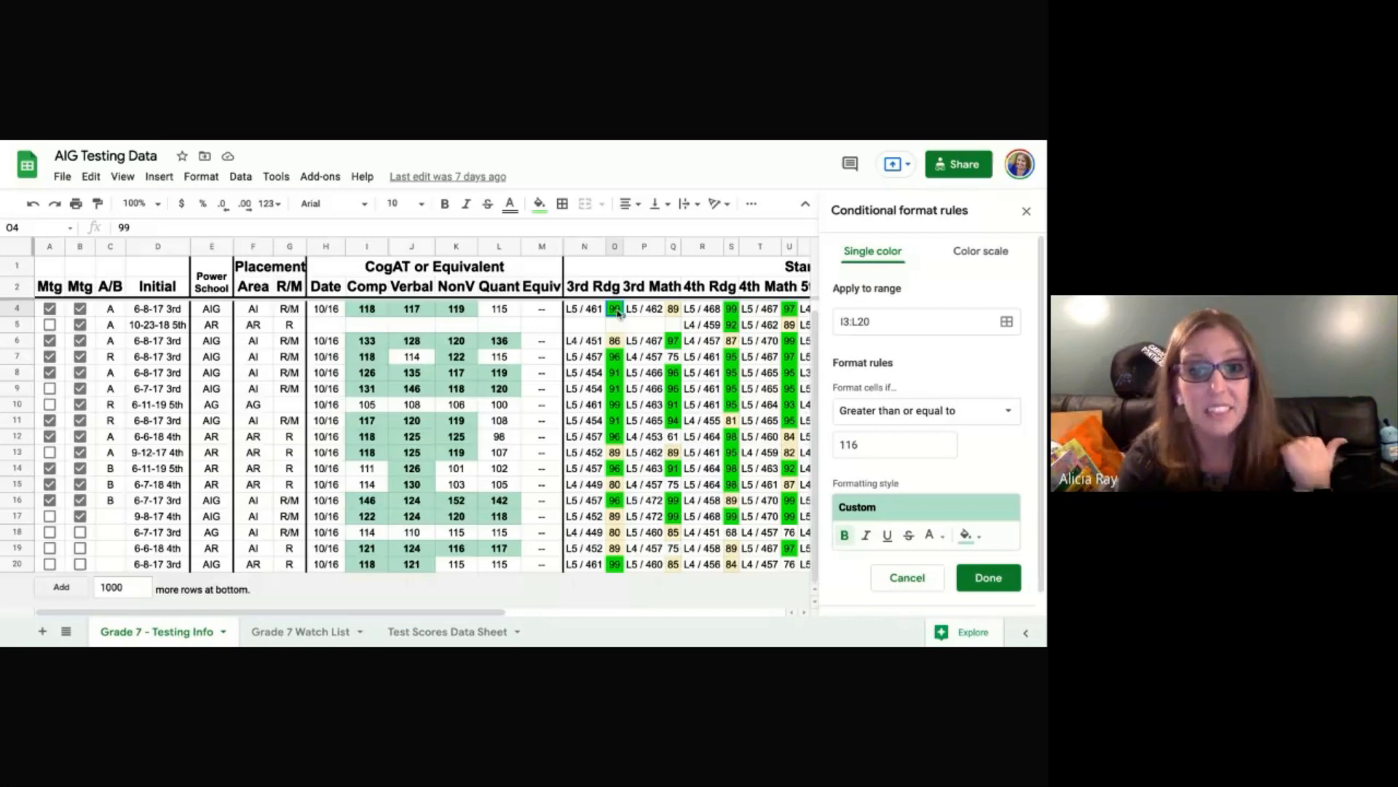
left_click(901, 580)
left_click(917, 263)
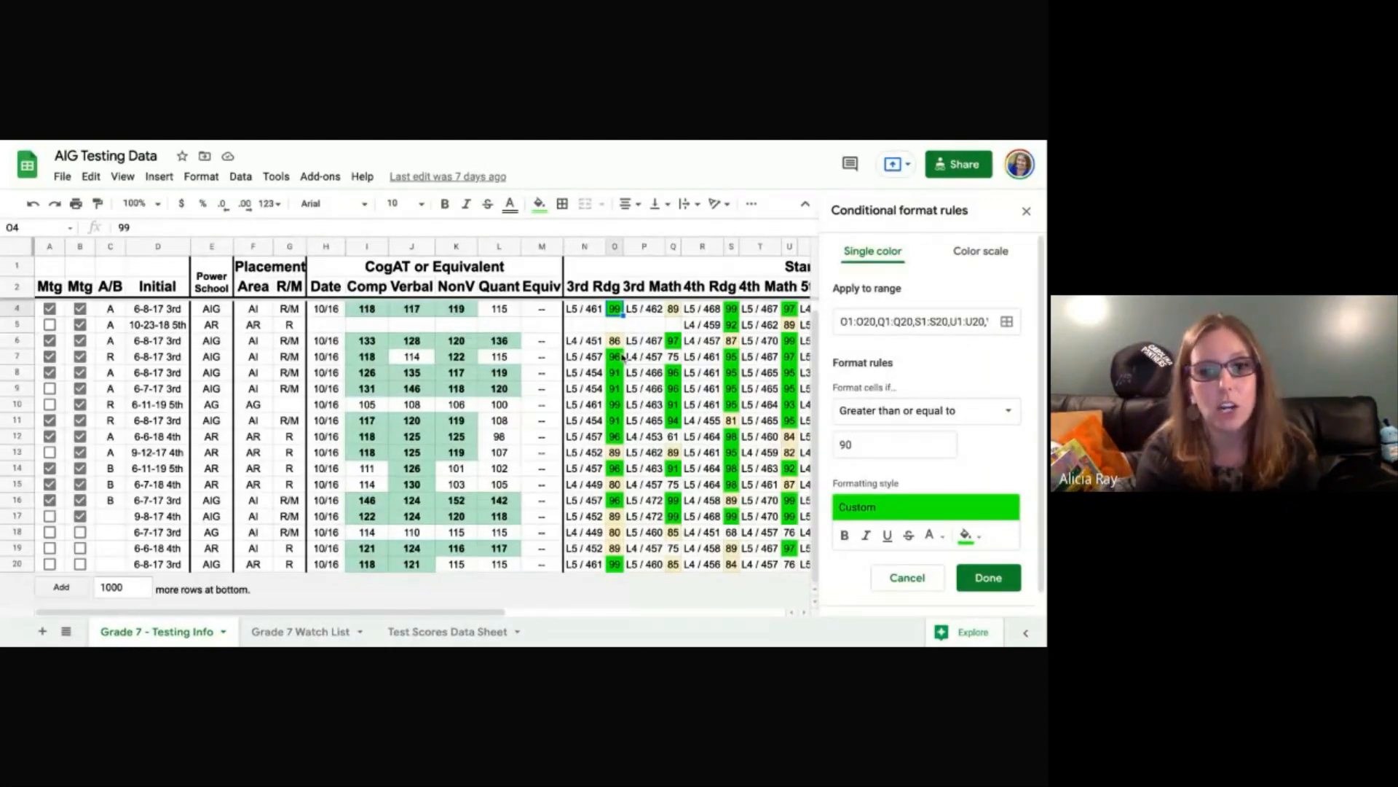
scroll(622, 355, "right", 6)
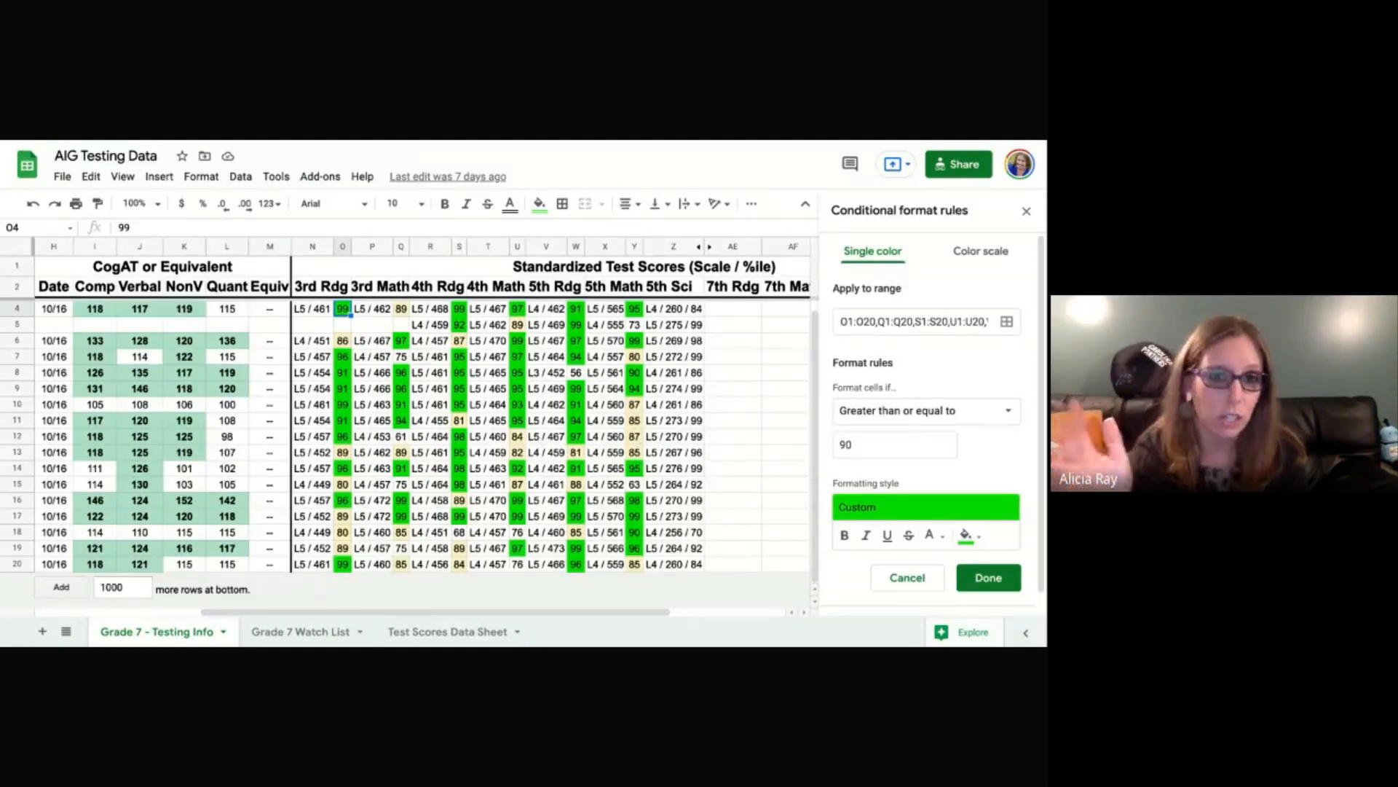
Open the color scale rule on the Grade 7 Watch List sheet and examine its minpoint, midpoint and maxpoint settings
left_click(289, 634)
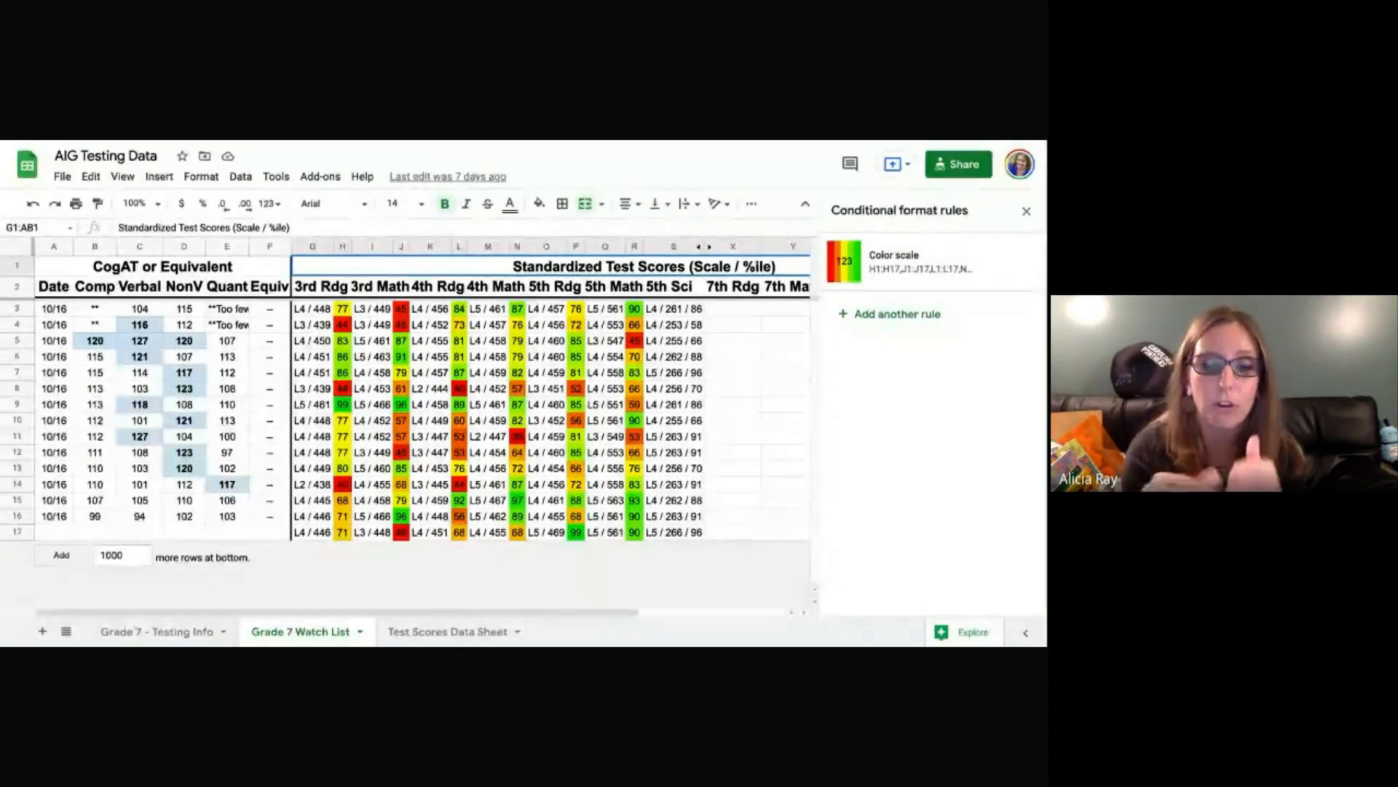
left_click(901, 273)
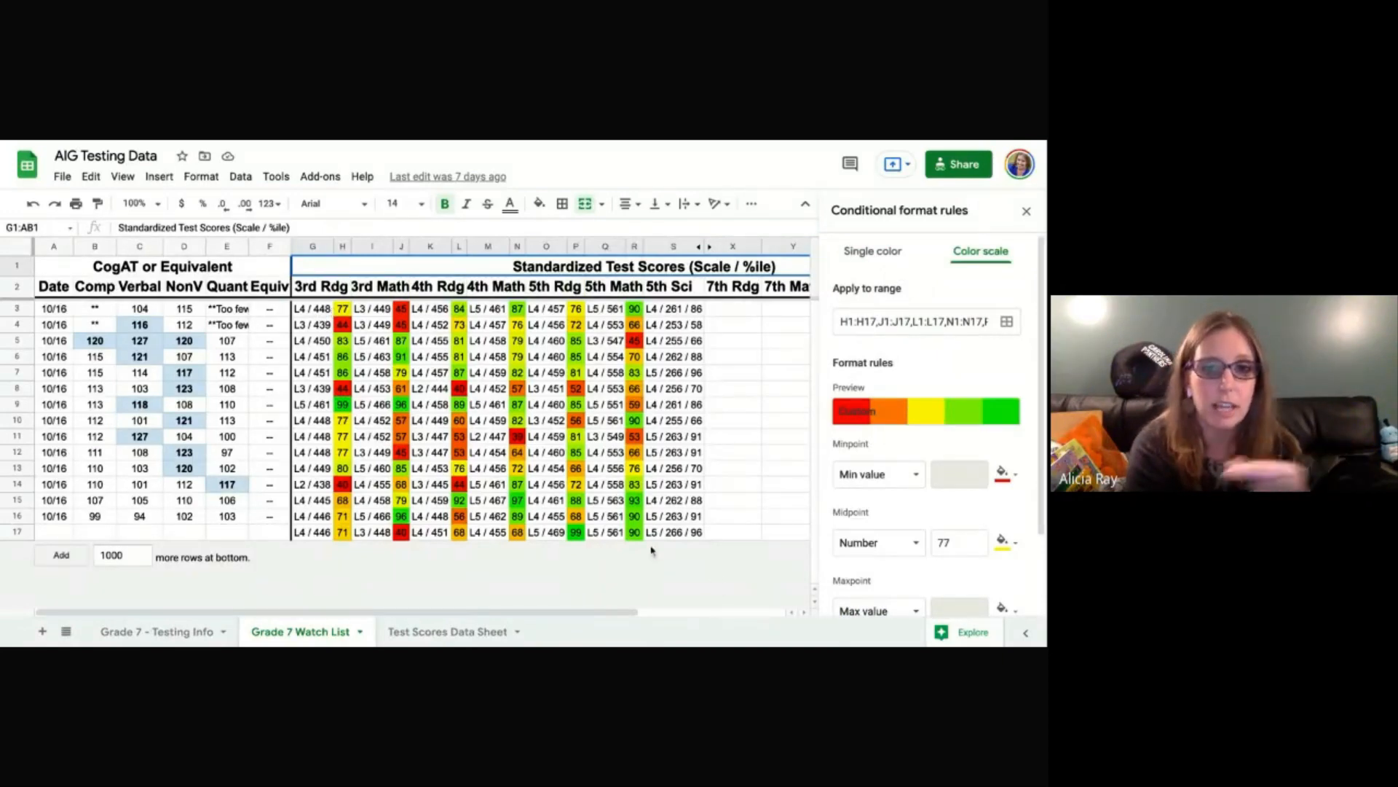
scroll(974, 500, "down", 2)
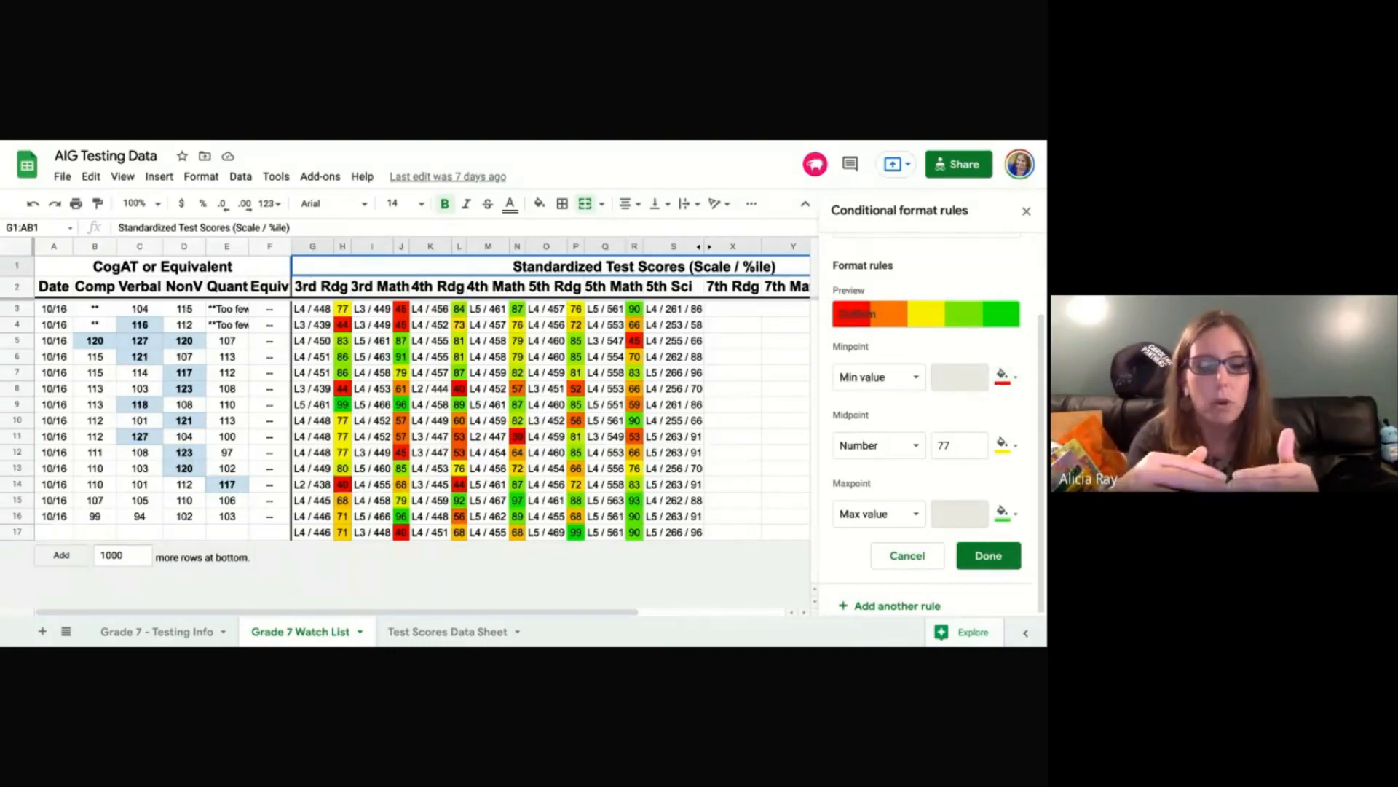
Set the color scale's midpoint number to 80
left_click(977, 452)
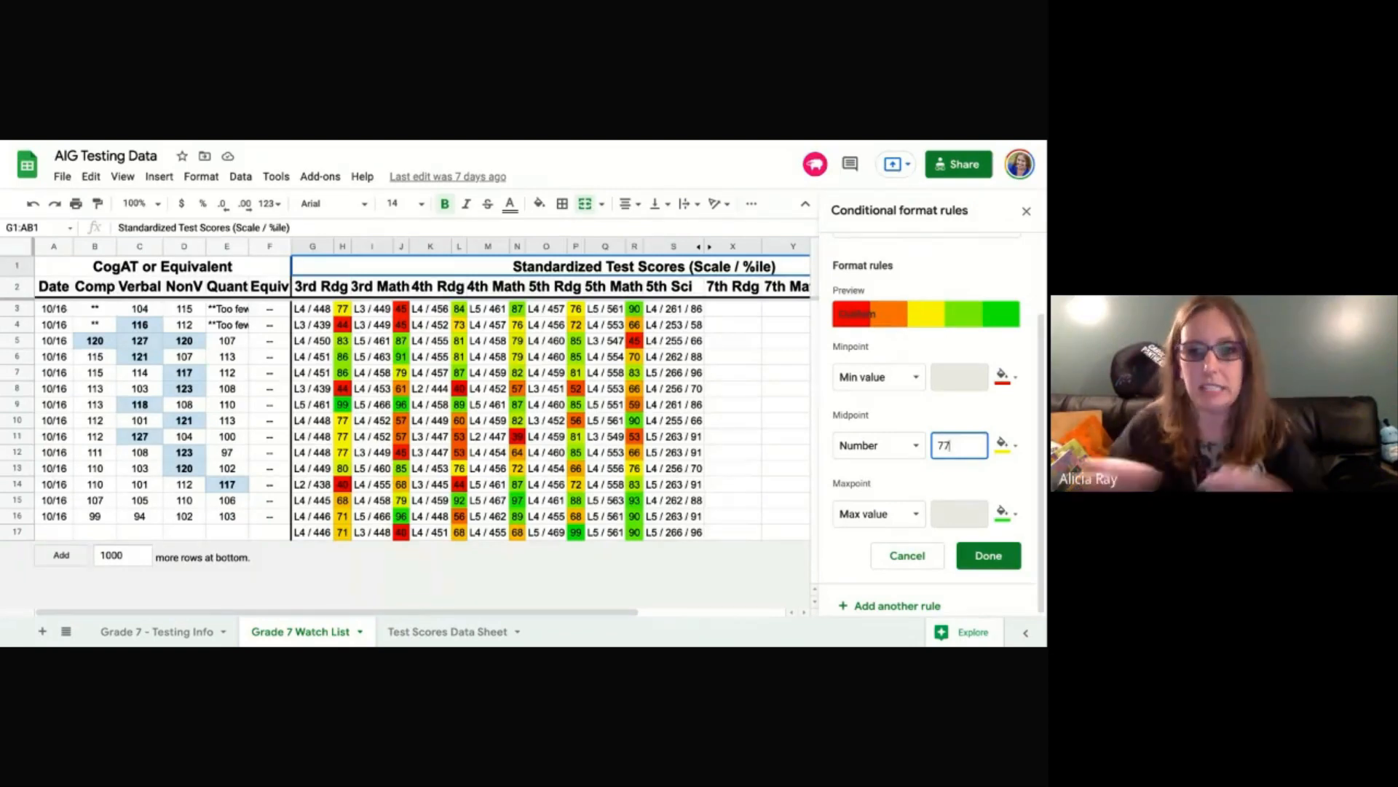
key("BackSpace")
key("BackSpace")
type("80")
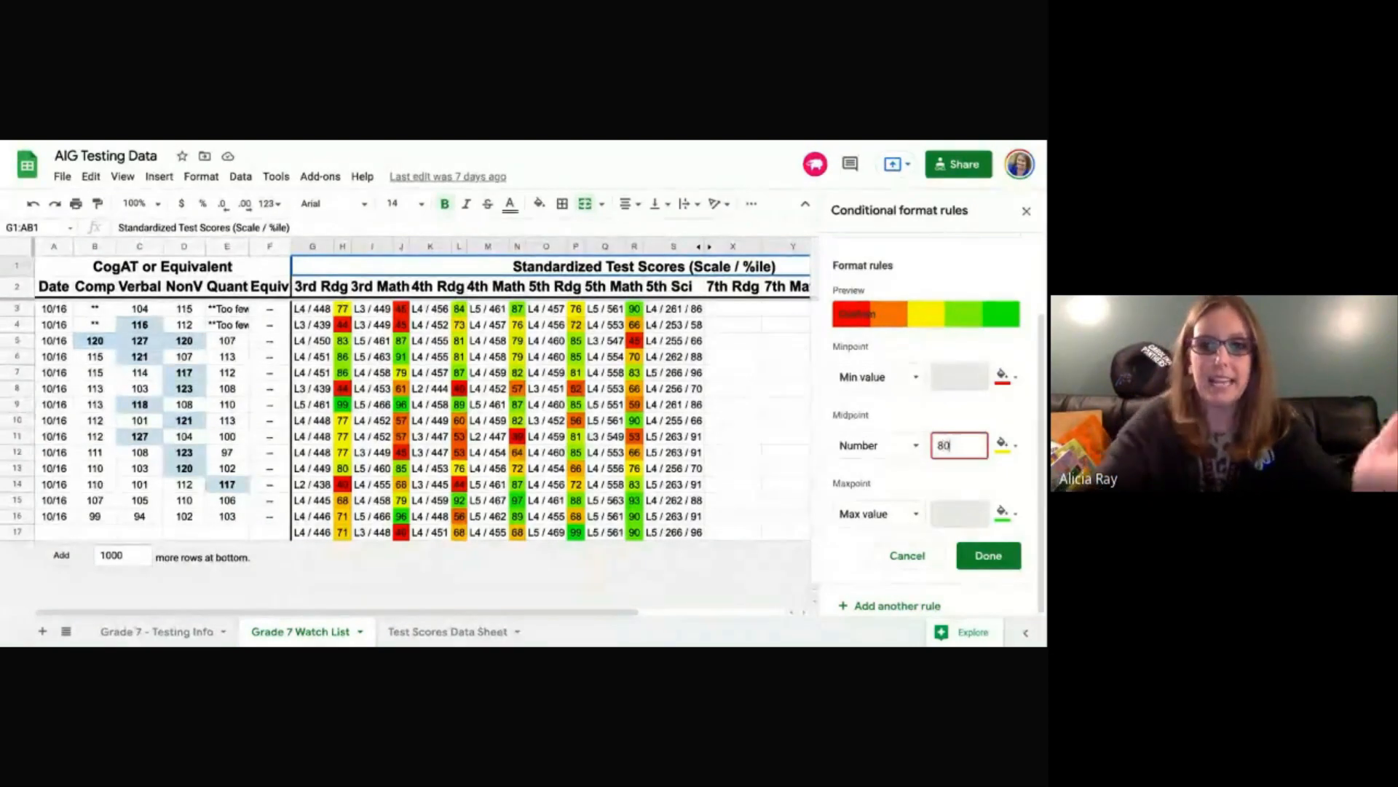
left_click(1010, 406)
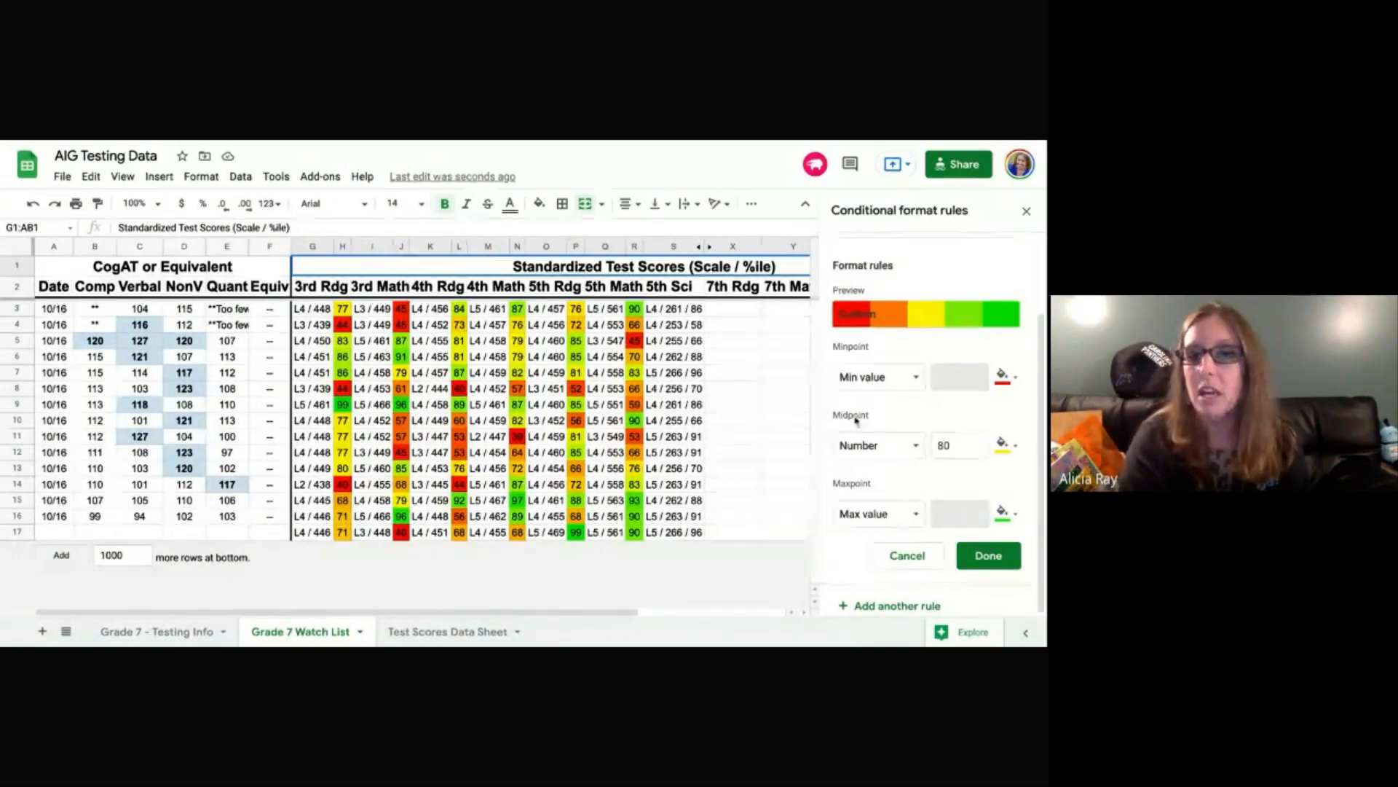
Change the color scale's midpoint number to 90
left_click(953, 445)
key("BackSpace")
key("BackSpace")
type("90")
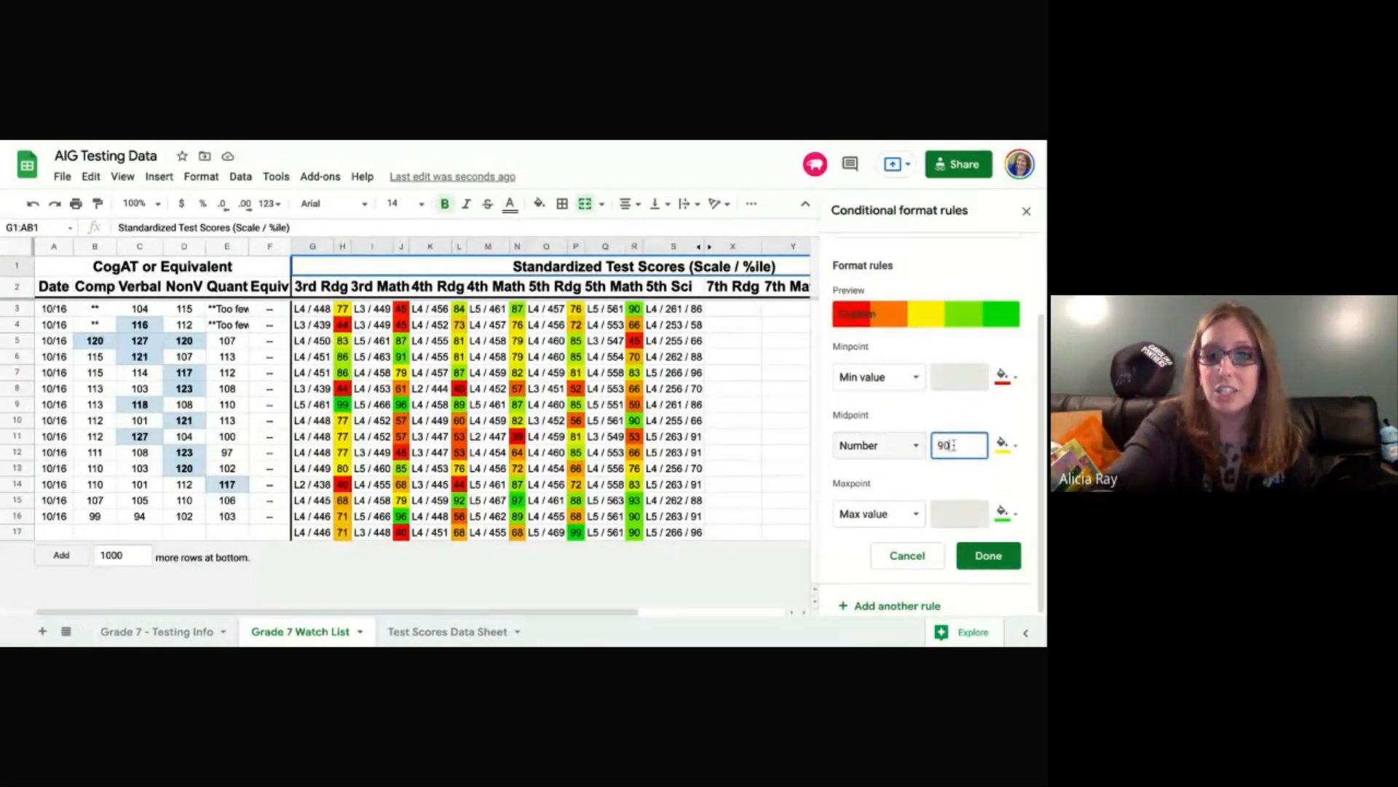
left_click(987, 417)
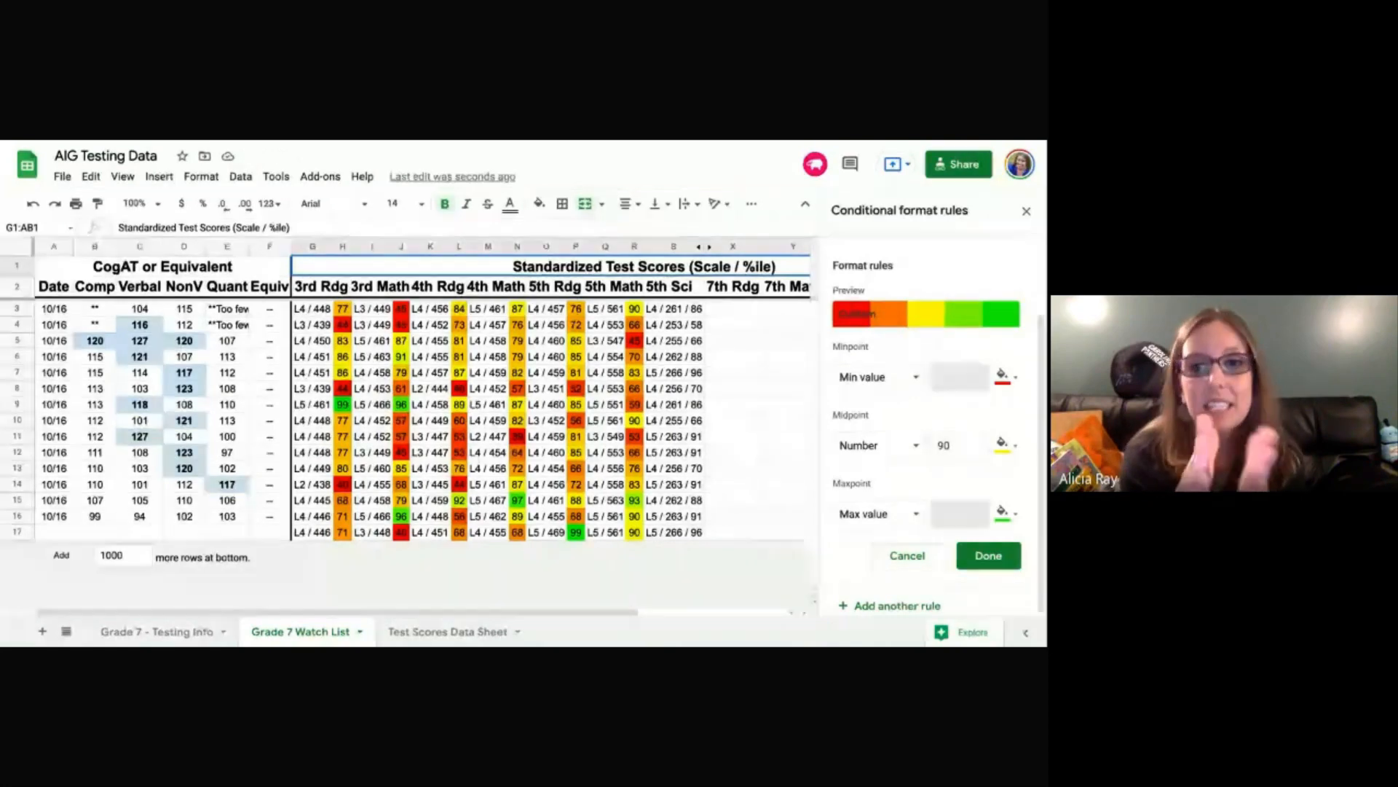
Set the color scale's midpoint number back to 77
double_click(963, 450)
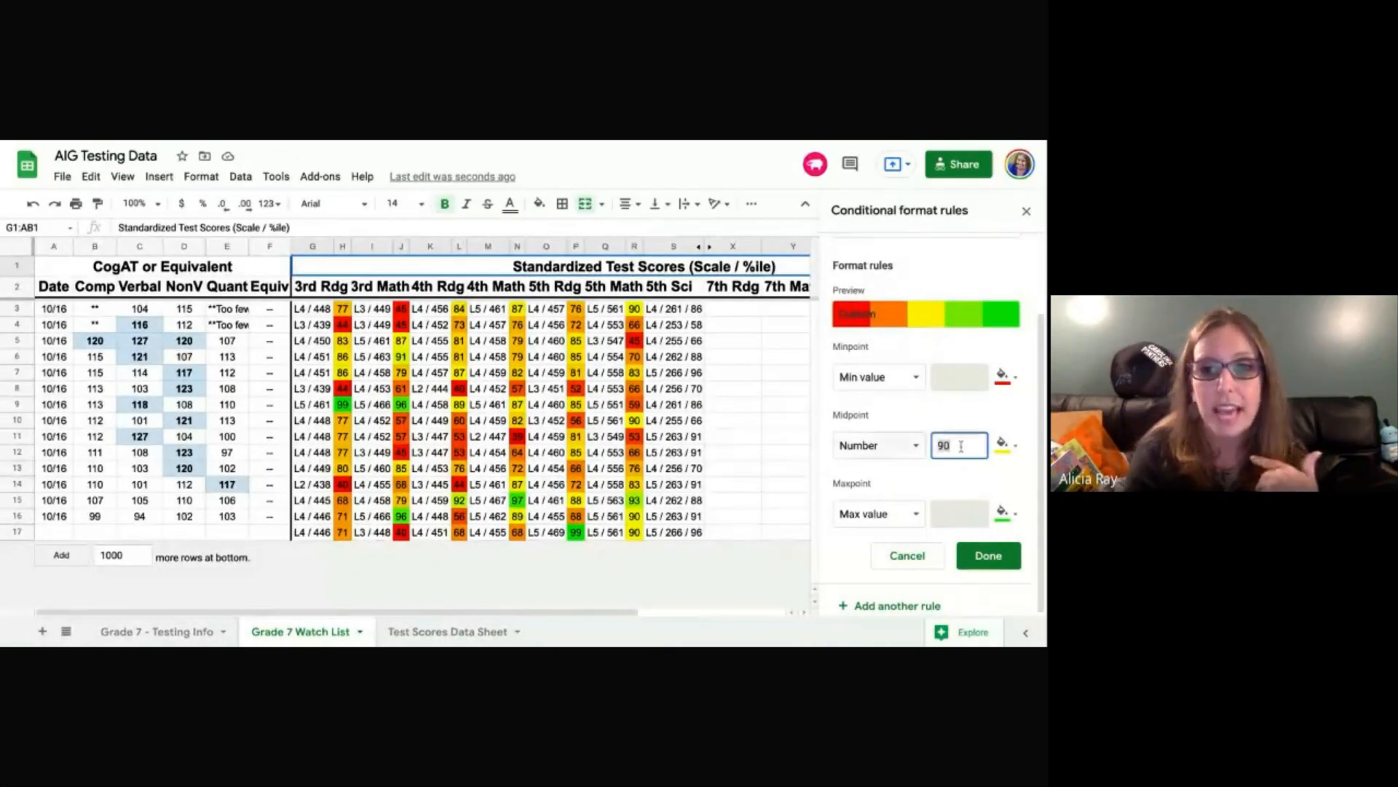
type("77")
left_click(939, 418)
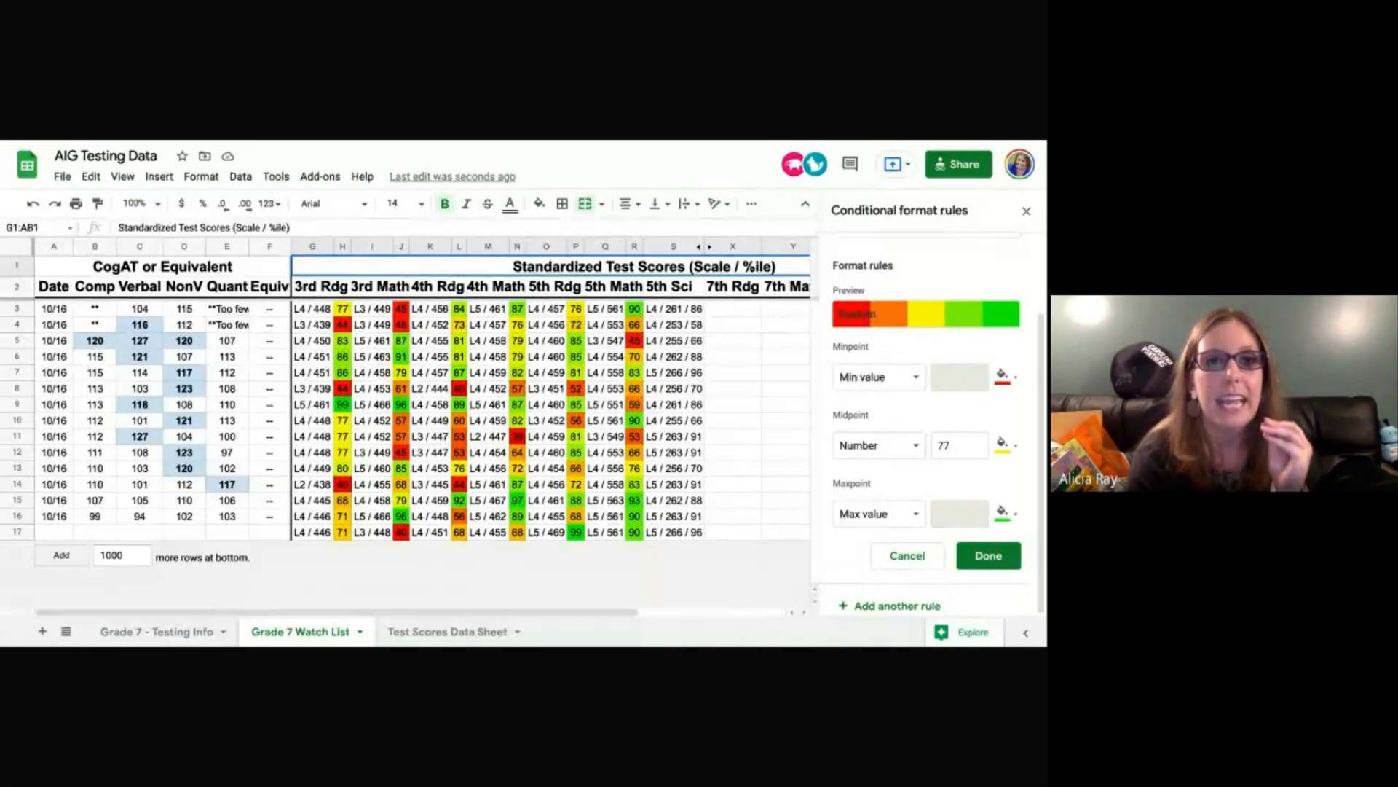
Open Formatting slide 3, Self-Grading Assessments, from the slide presentation's home slide and switch to the Copy of NC Trivia spreadsheet
key("ctrl+Tab")
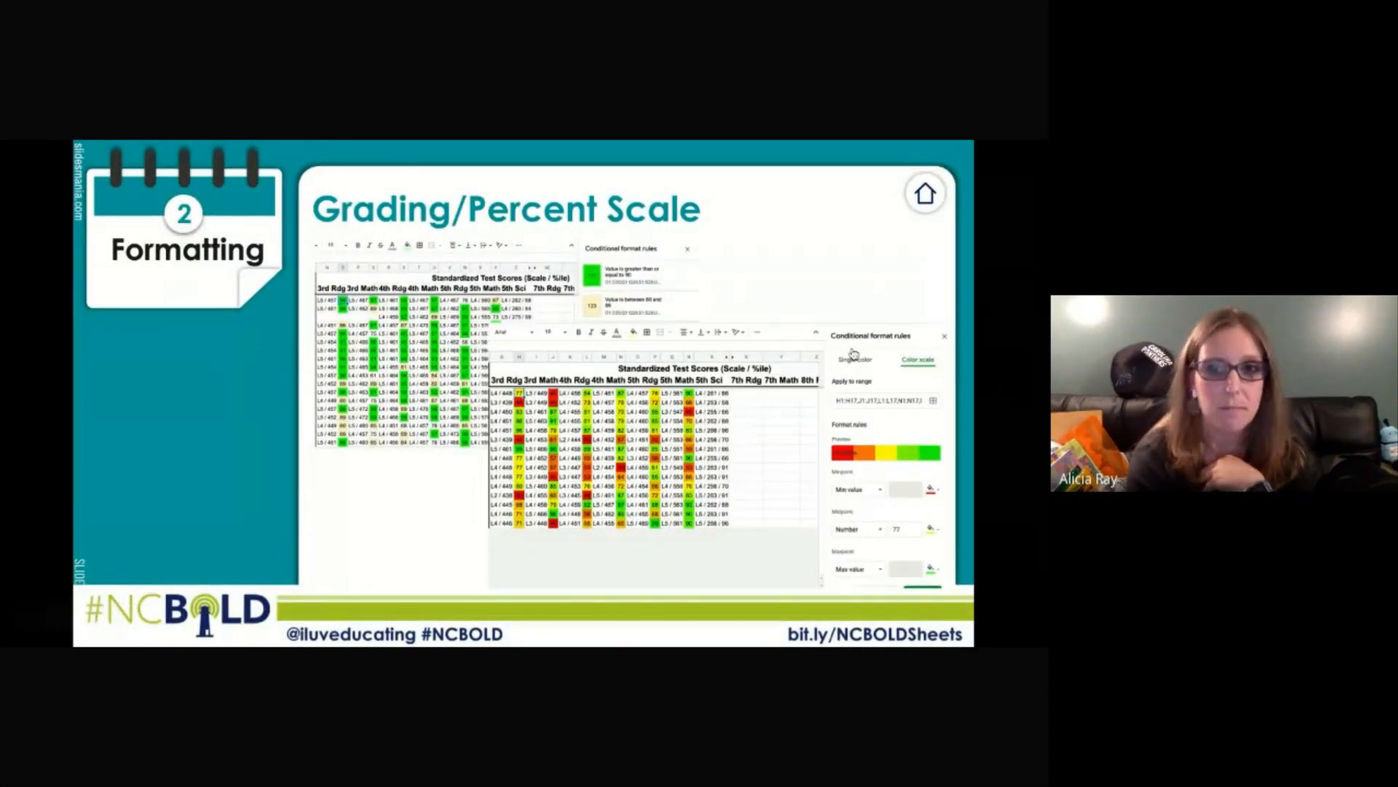
left_click(923, 195)
left_click(873, 191)
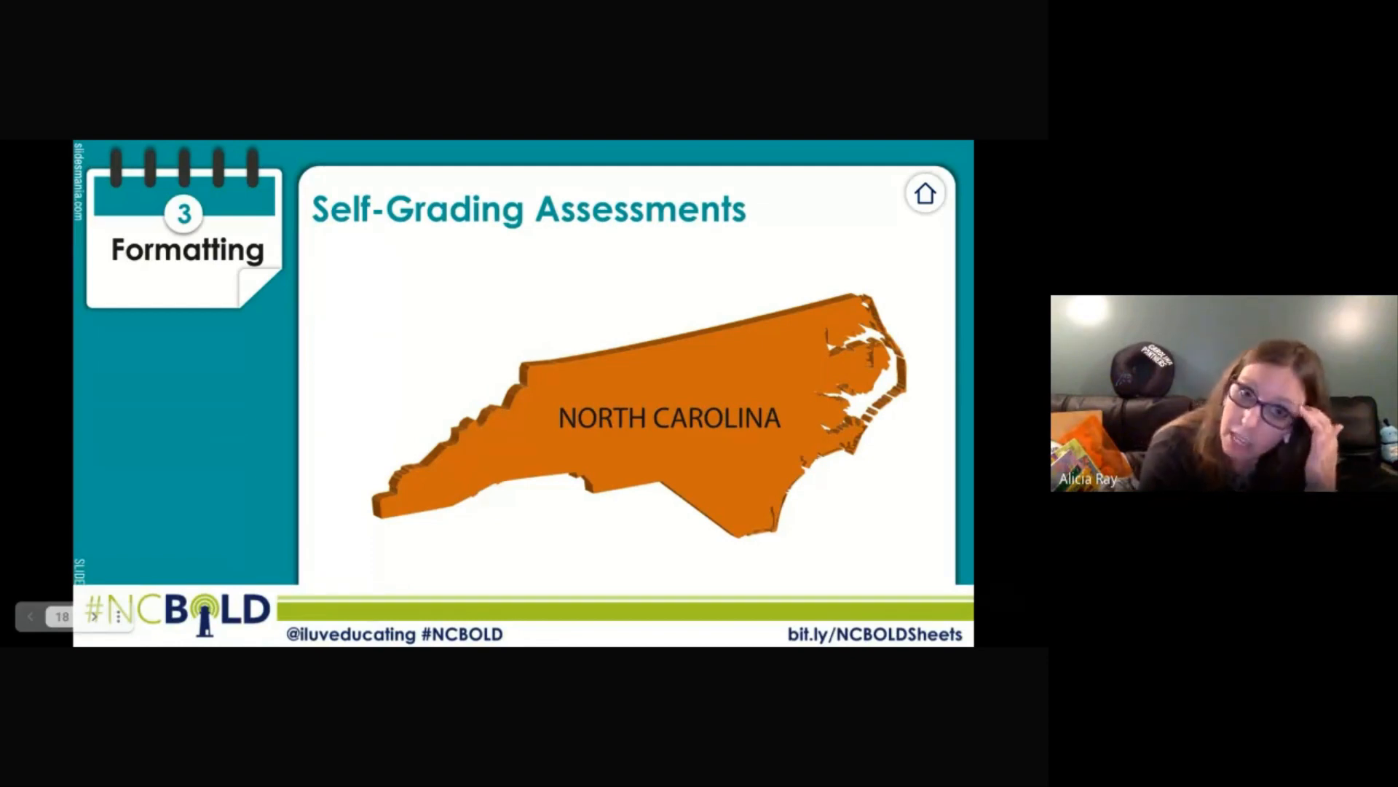
key("ctrl+Tab")
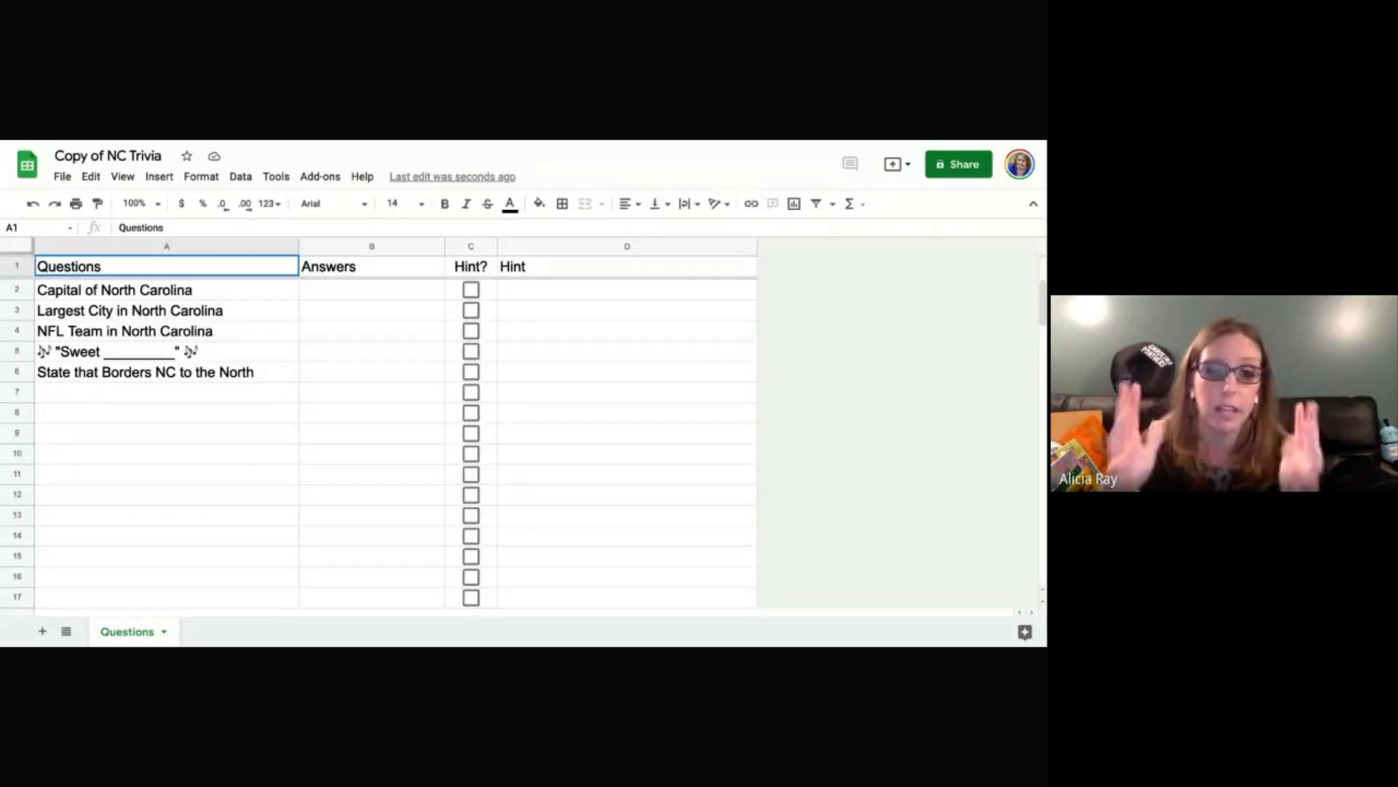
Enter wilmington as a trial answer to the Capital of North Carolina question in B2
left_click(334, 293)
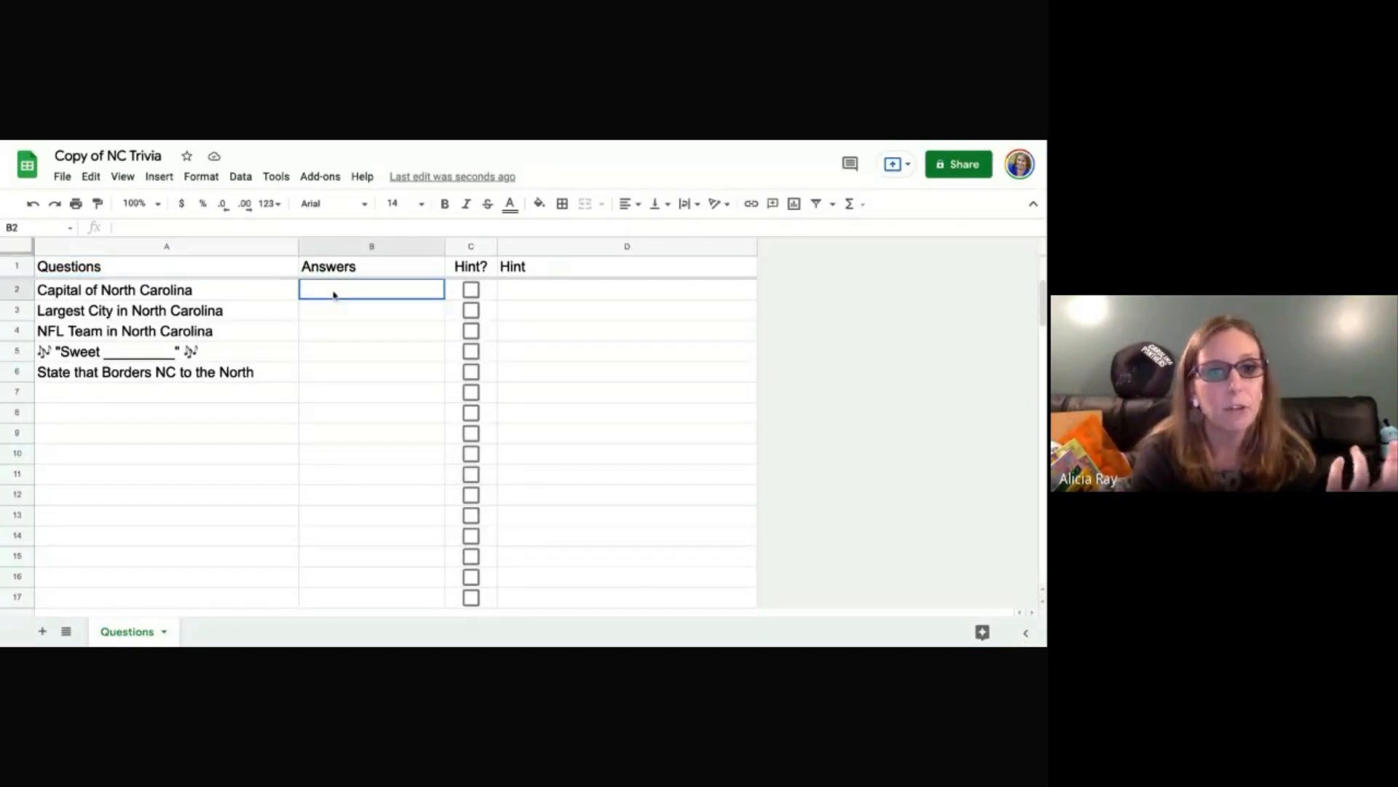
type("wil")
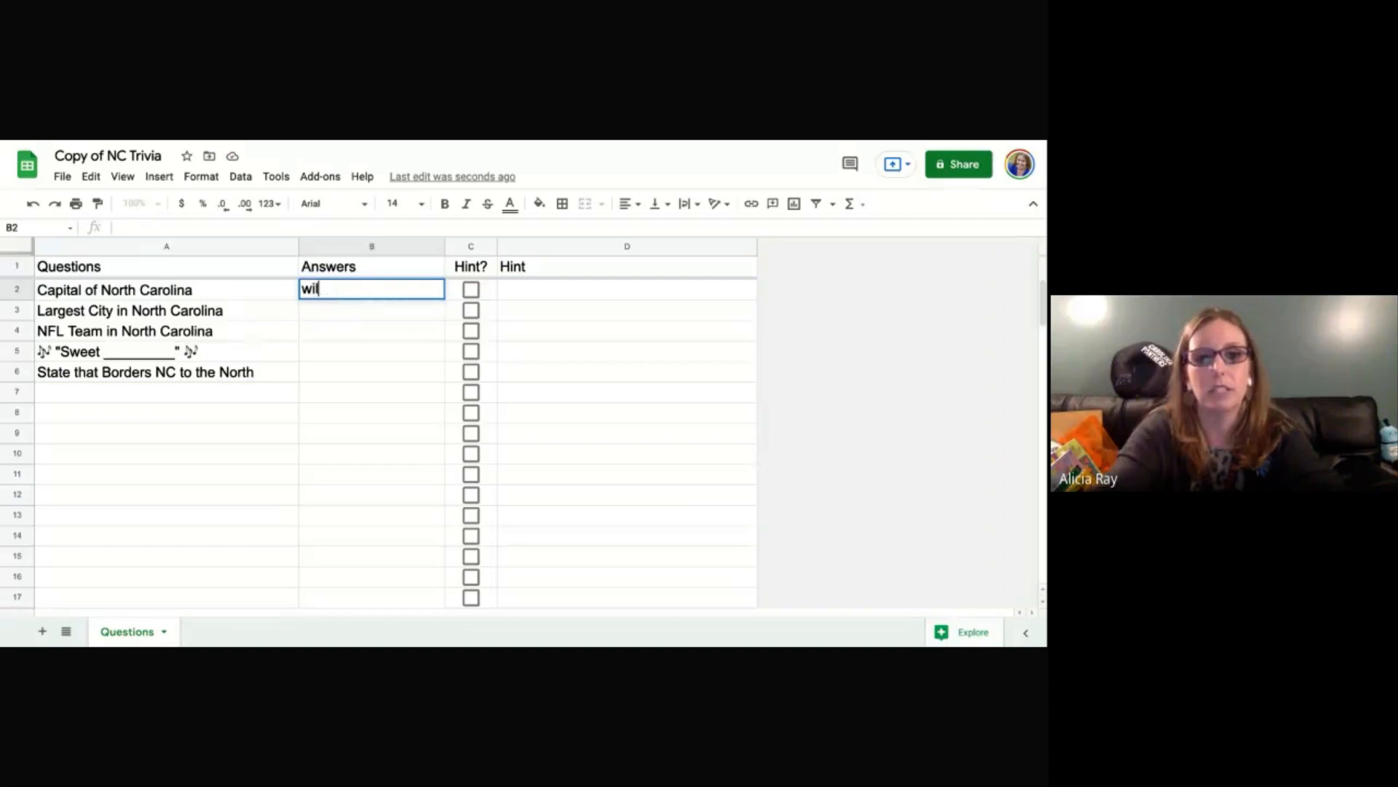
type("mington")
left_click(546, 292)
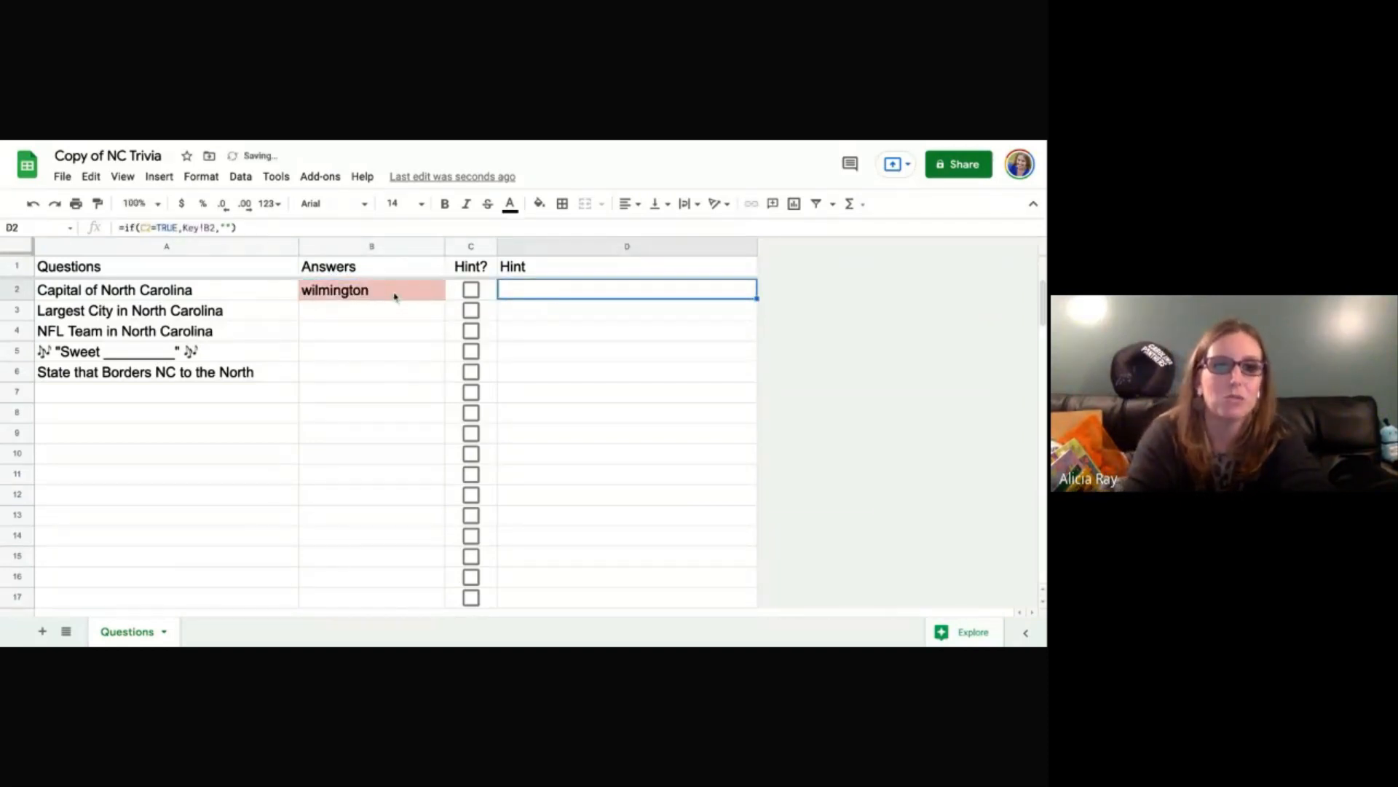
left_click(387, 325)
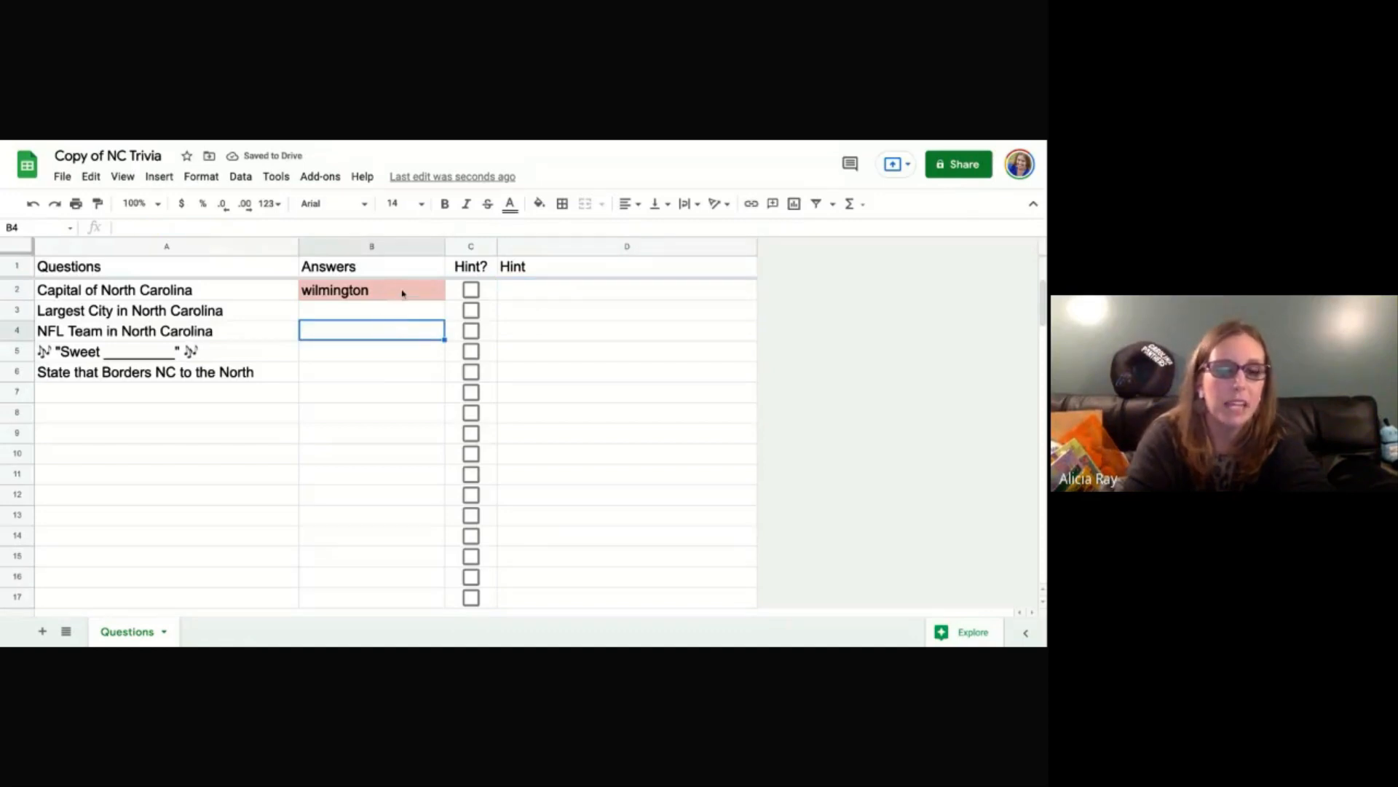
left_click(401, 293)
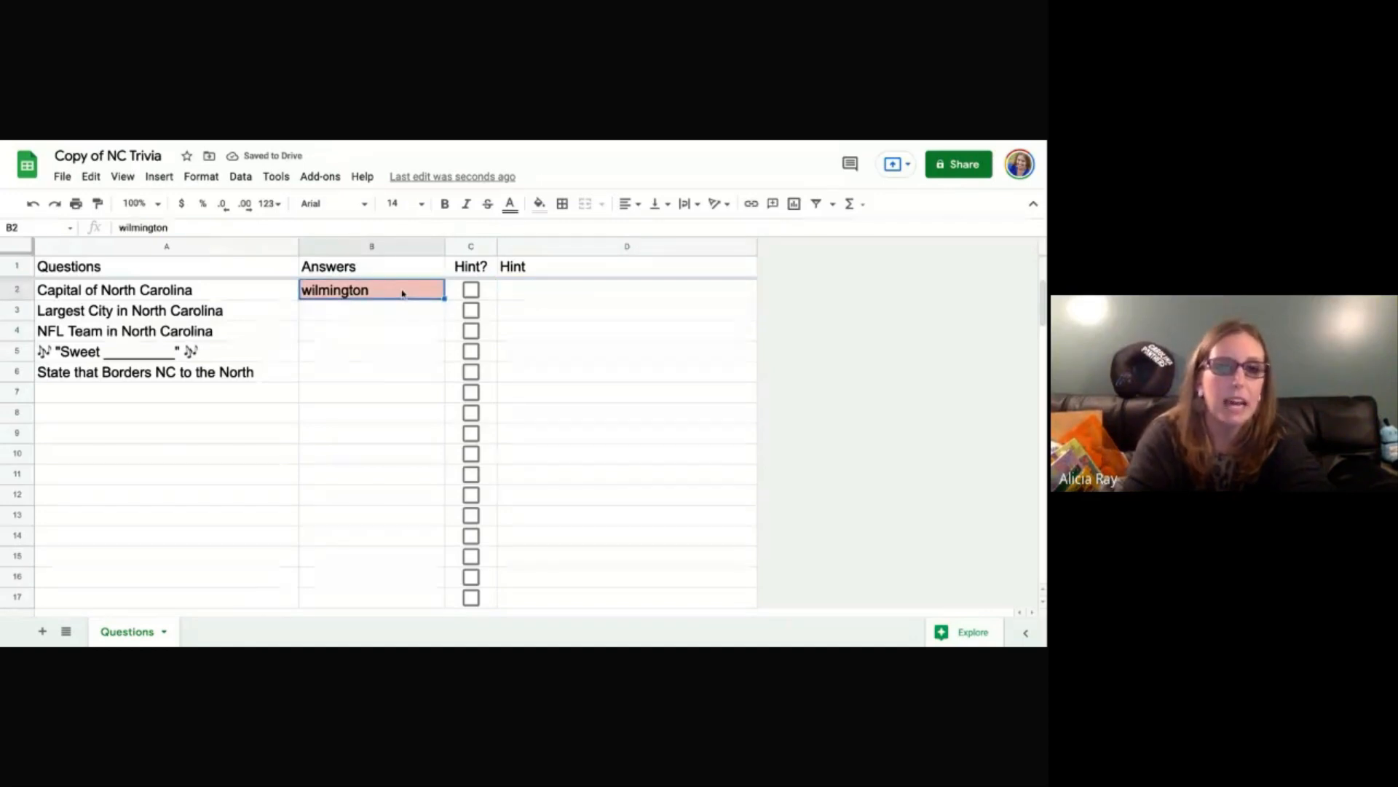
Reveal the hint for the Capital of North Carolina question and replace its answer with Raleigh
left_click(471, 290)
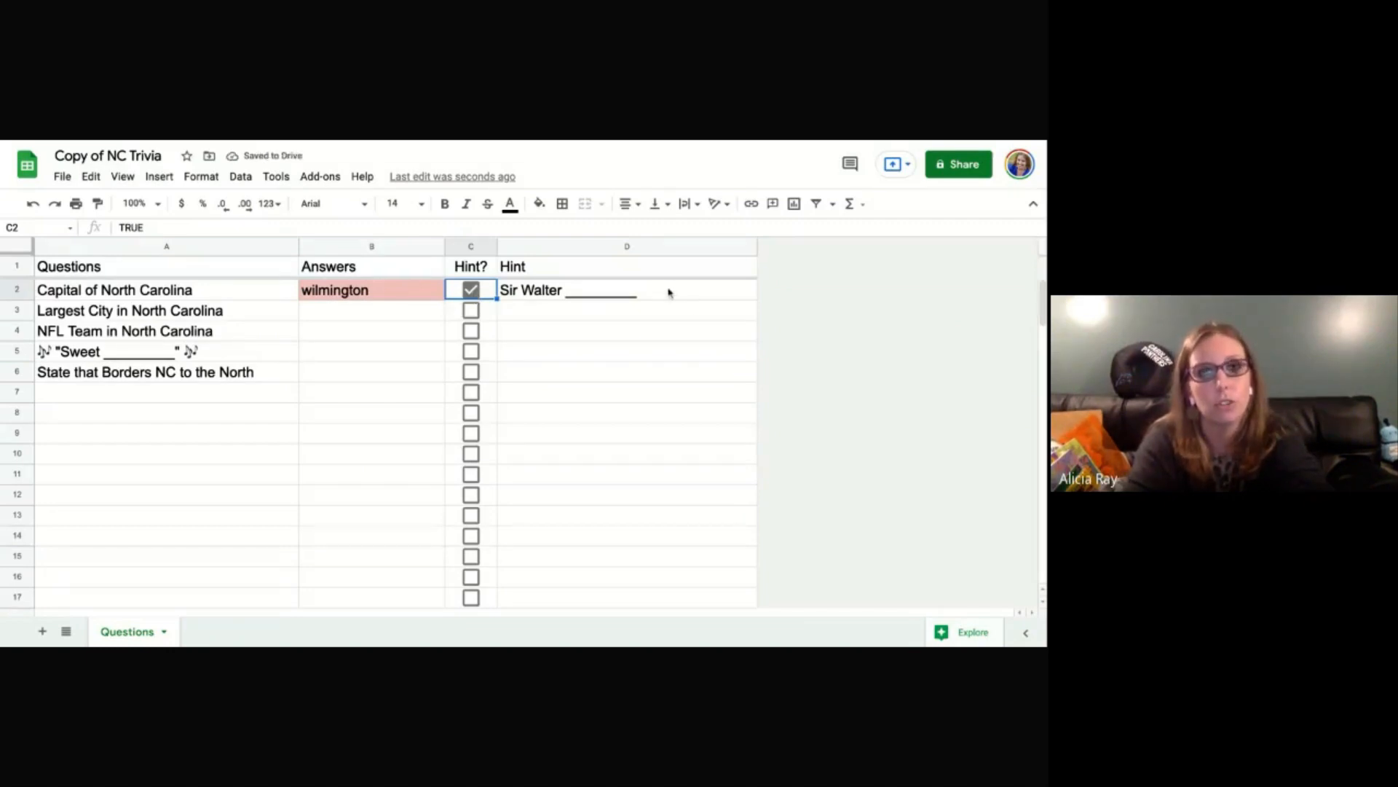
left_click(404, 294)
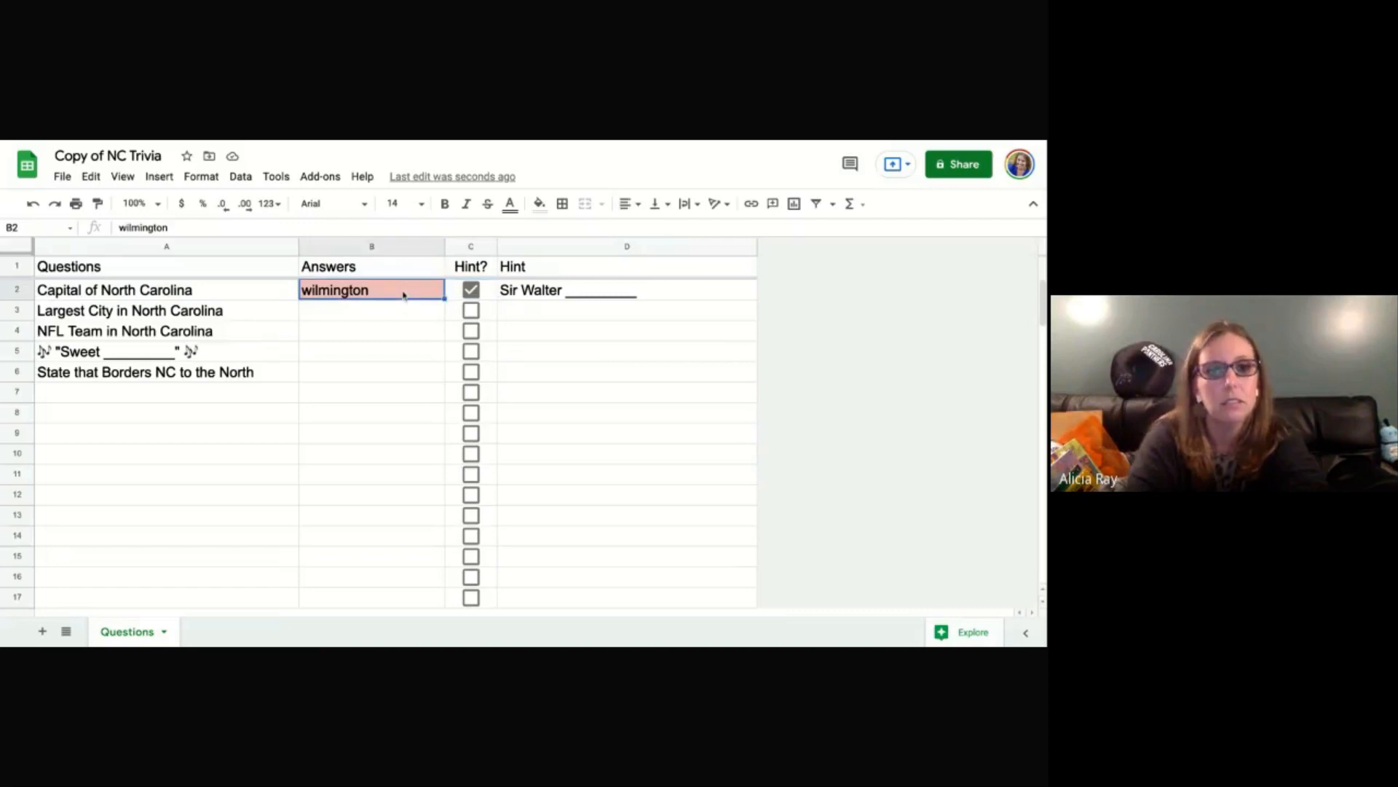
type("Raleigh")
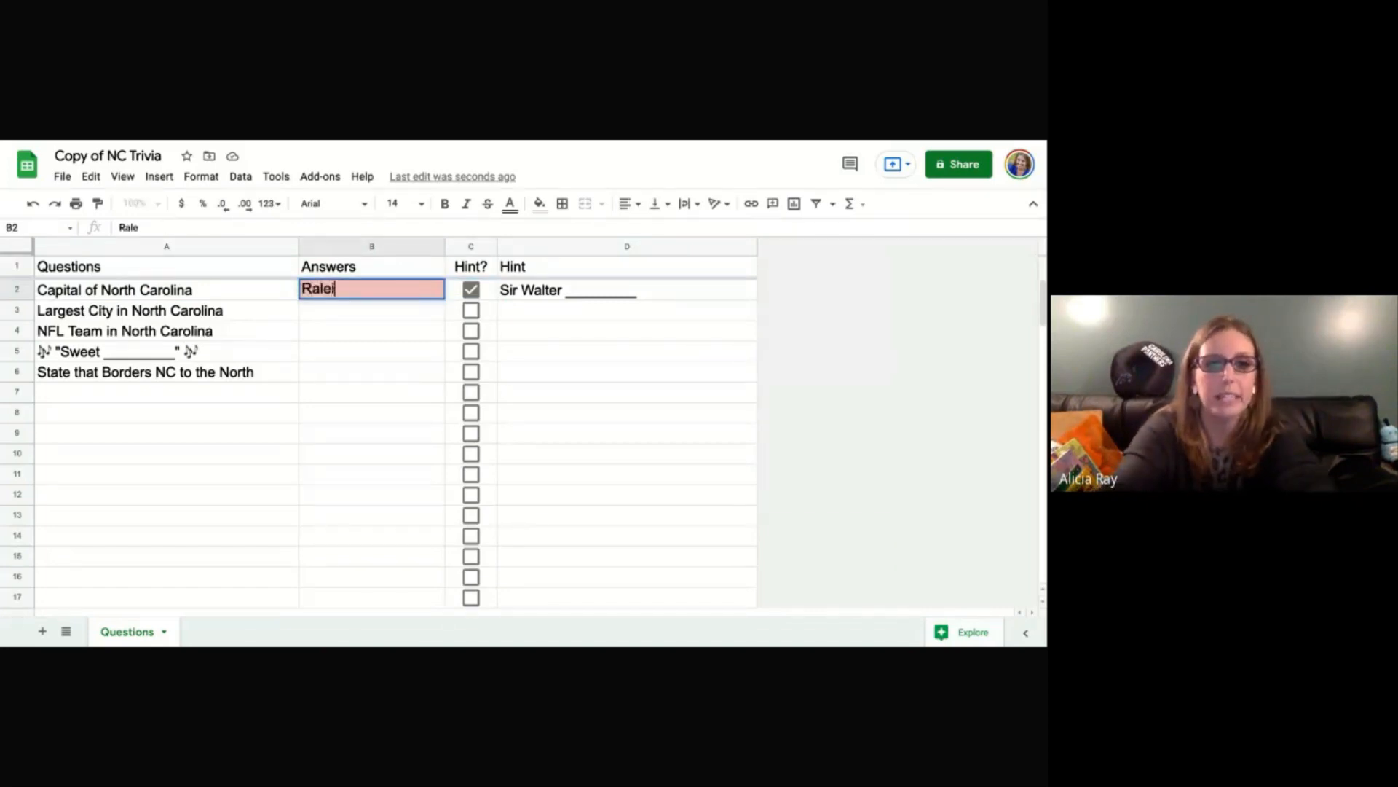
Enter Wilmington as a trial answer to the Largest City in North Carolina question in B3
left_click(379, 319)
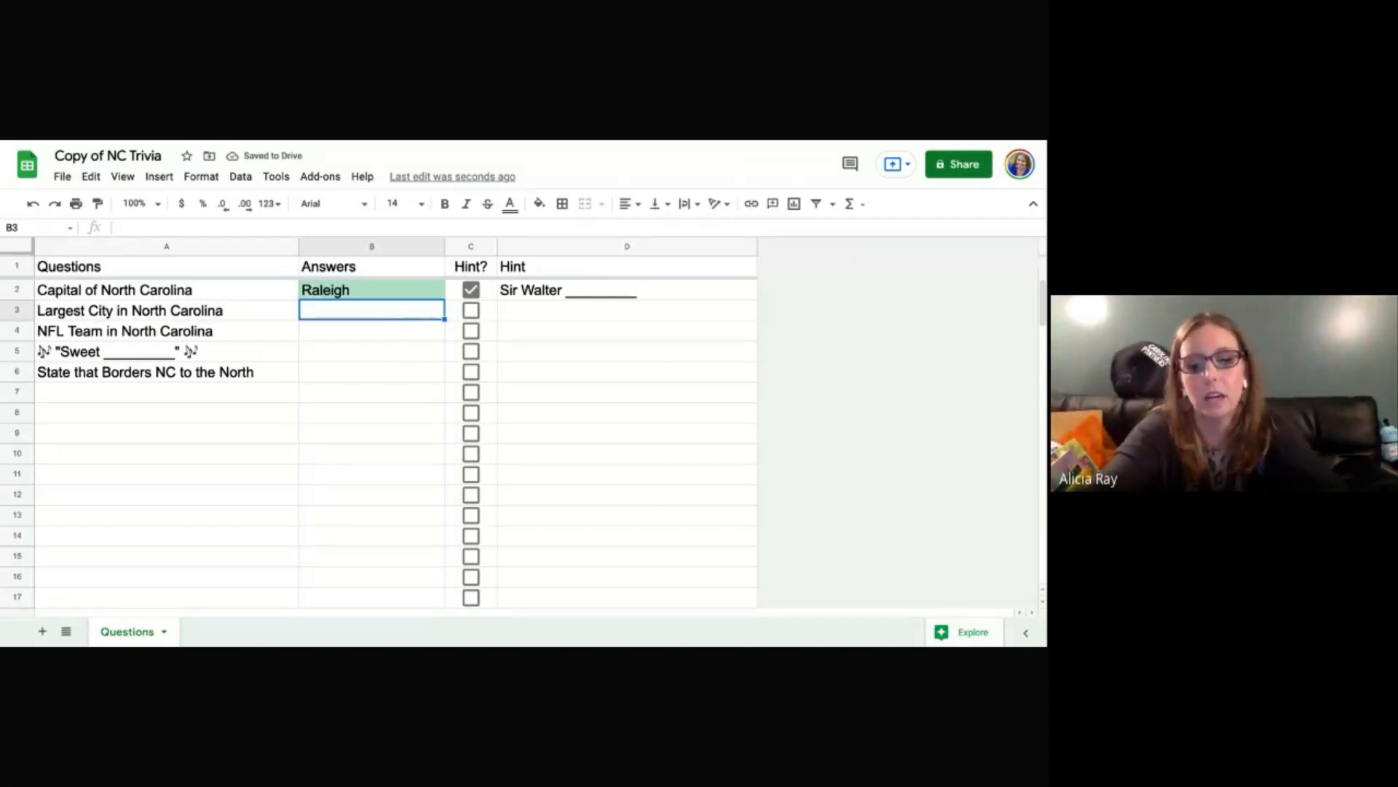
type("Wilmington")
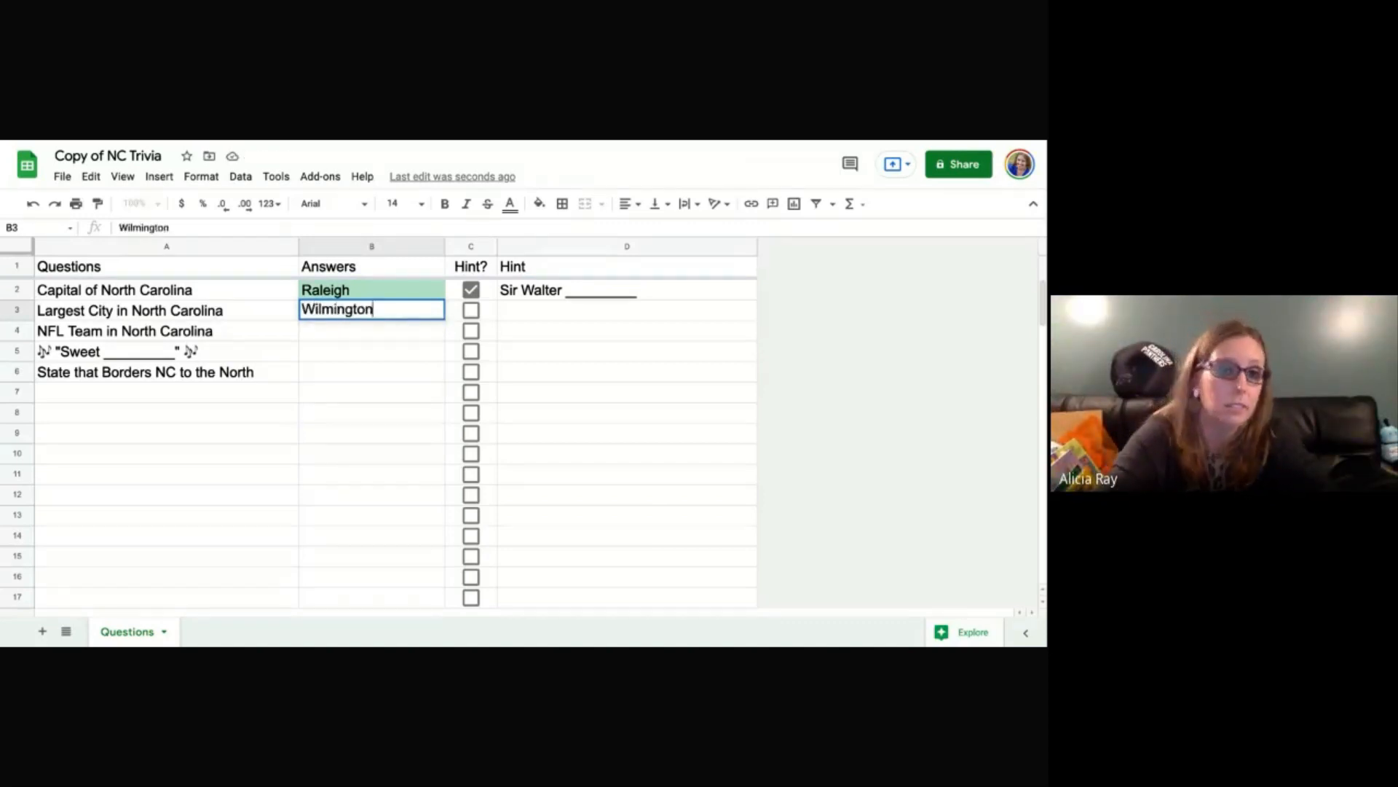
left_click(416, 338)
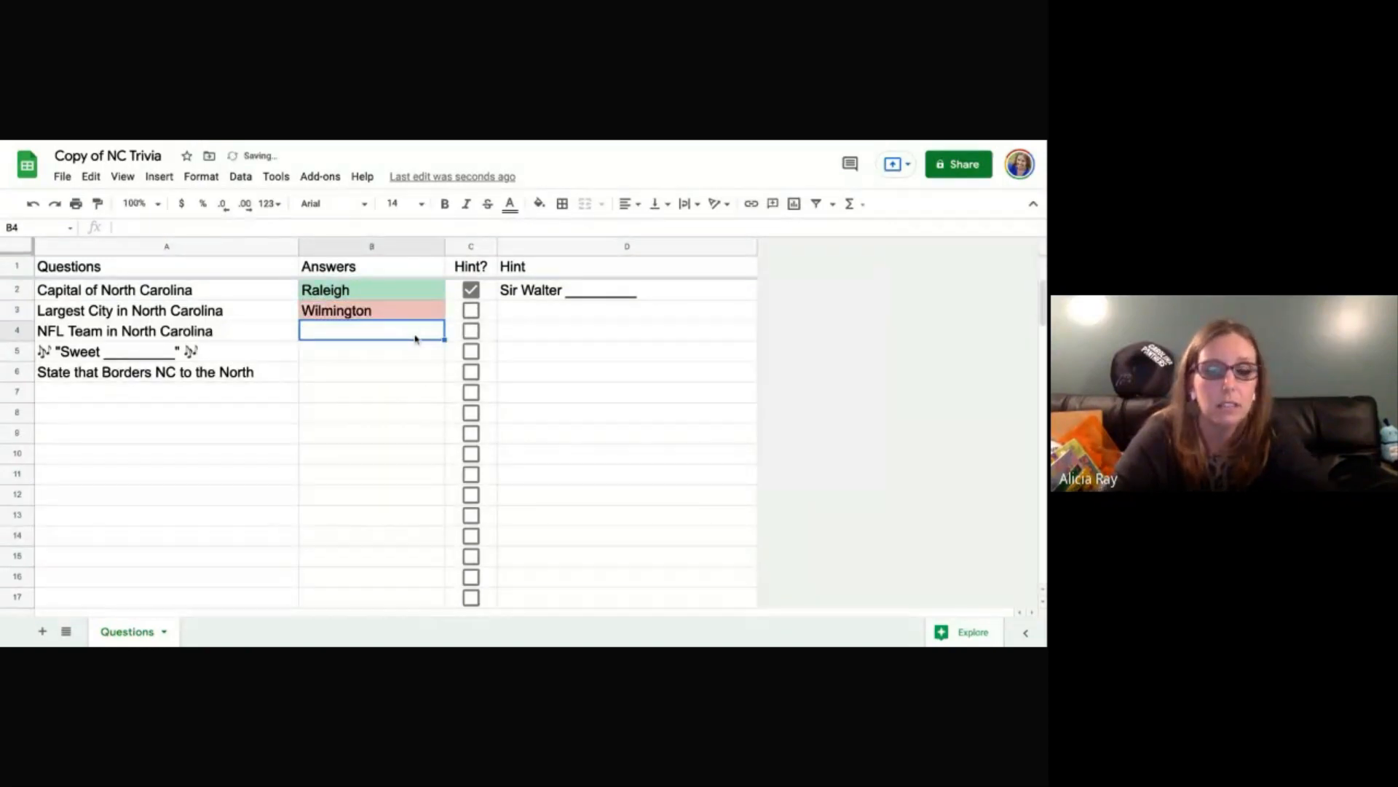
Reveal the hint for the Largest City in North Carolina question and replace its answer with Charlotte
left_click(471, 310)
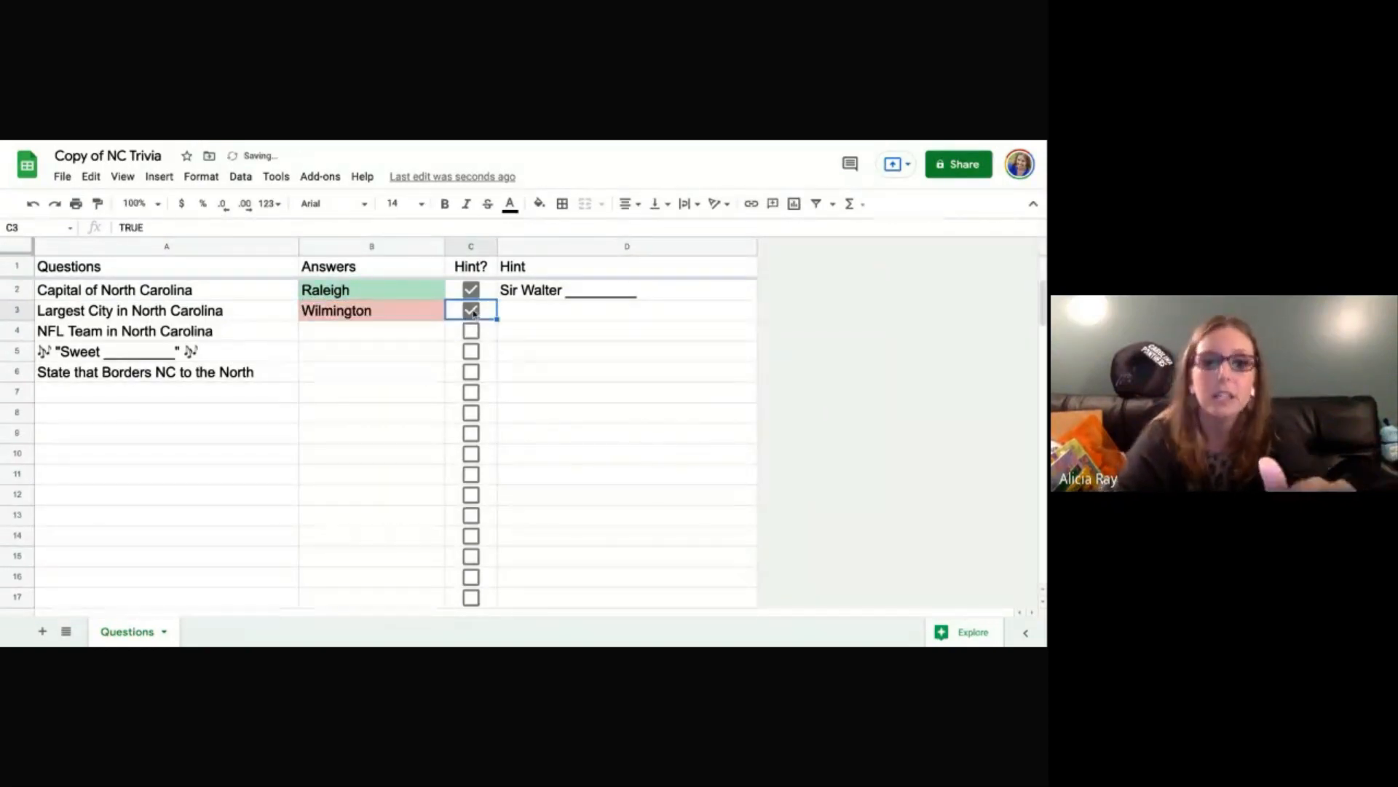
left_click(412, 315)
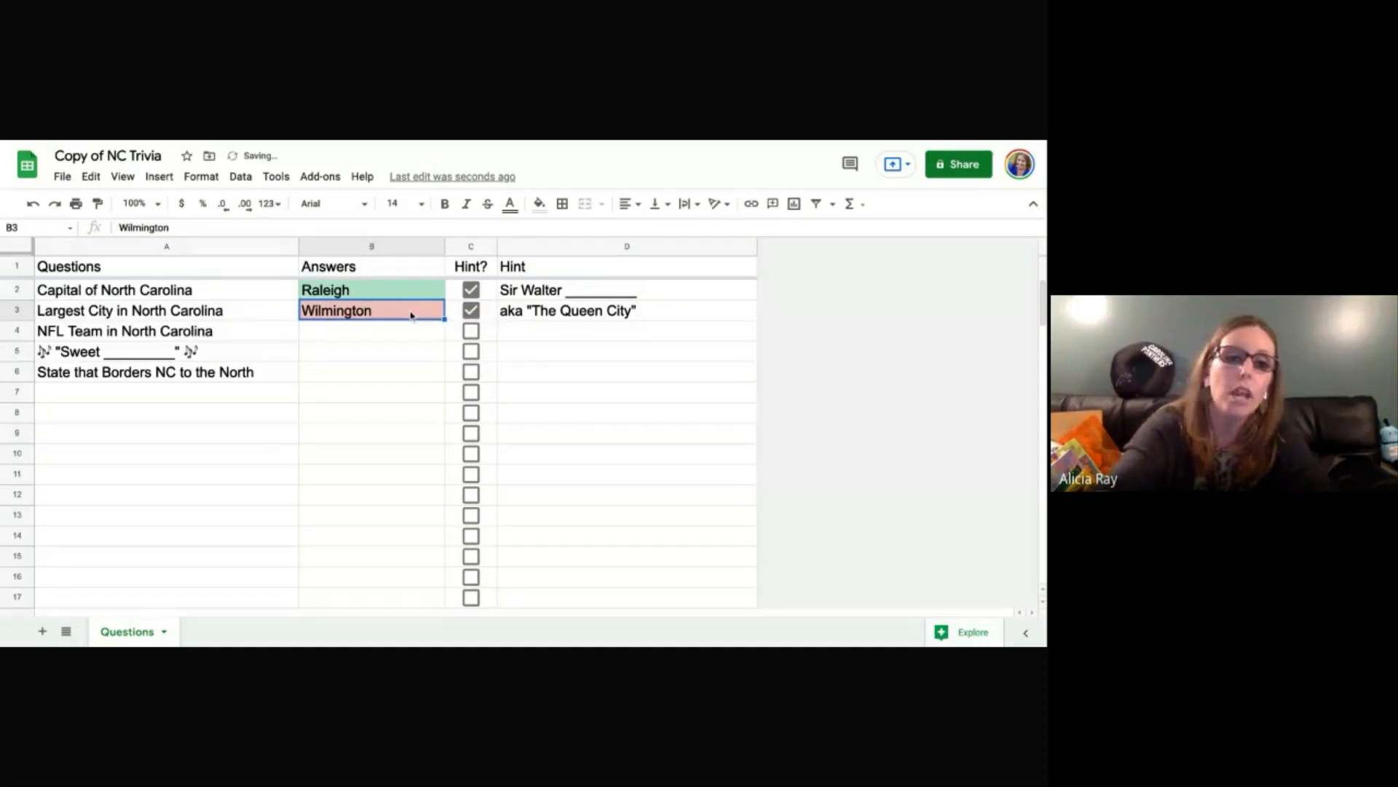
type("CHarlo")
key("BackSpace")
key("BackSpace")
key("BackSpace")
key("BackSpace")
key("BackSpace")
type("h")
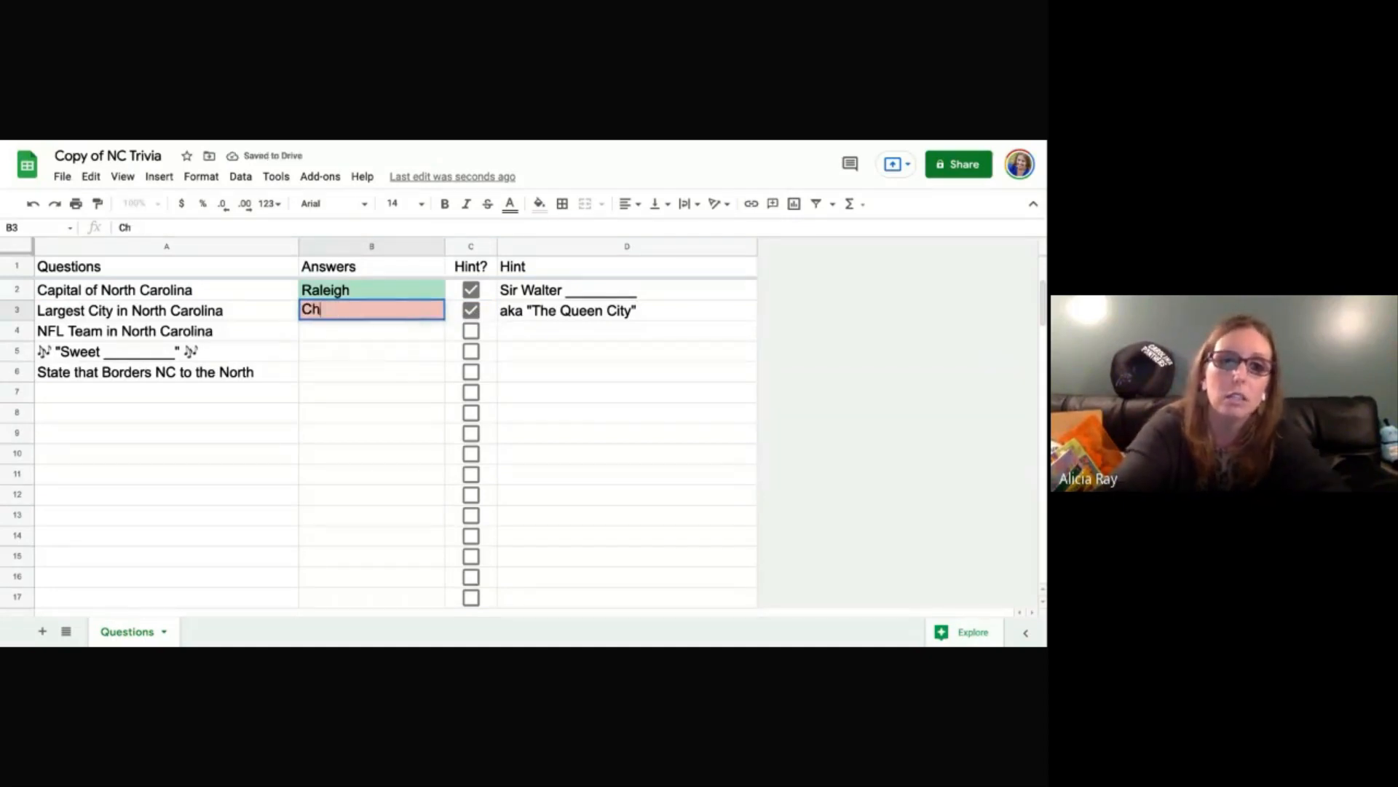
type("arlotte")
key("Return")
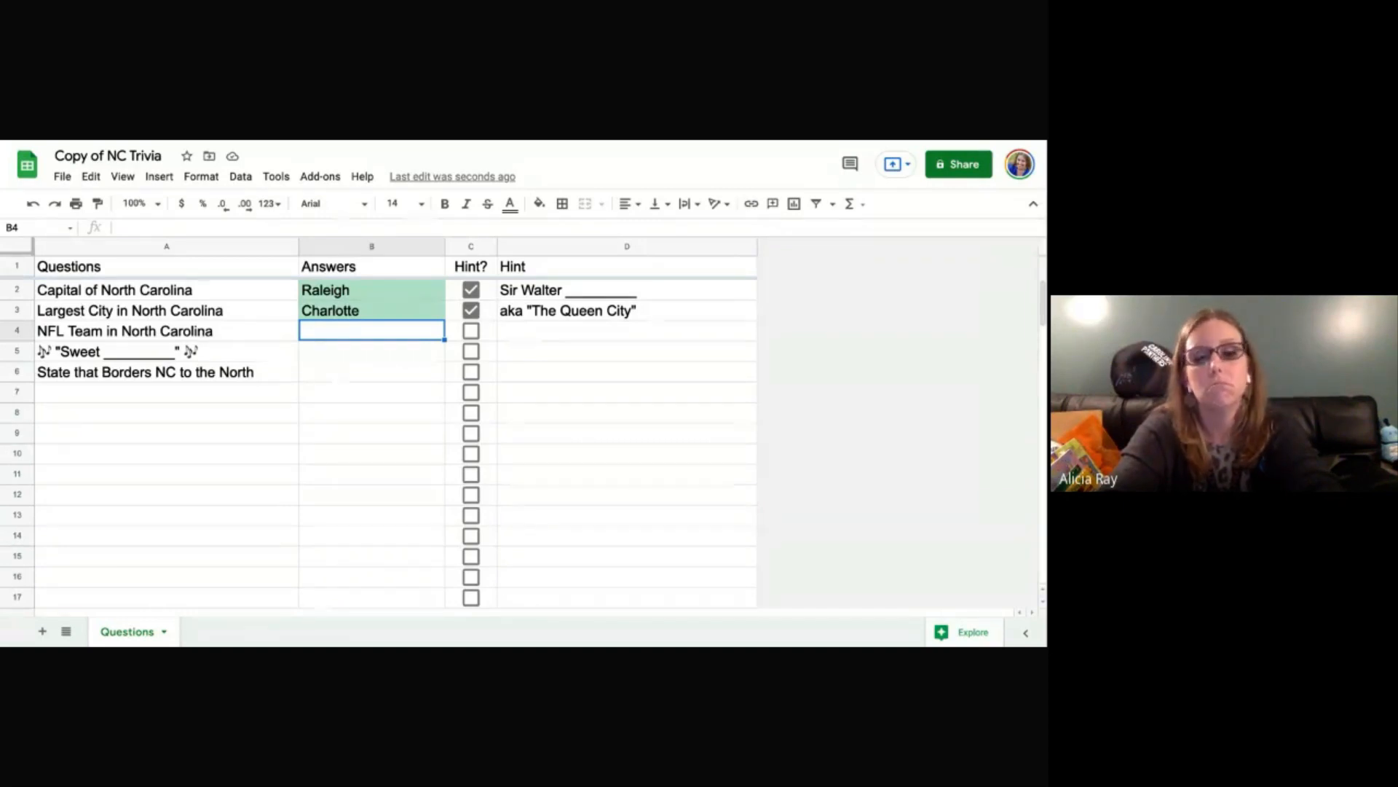
Enter dolphins as a trial answer to the NFL Team in North Carolina question, and briefly reveal its hint to preview the link
type("dolphins")
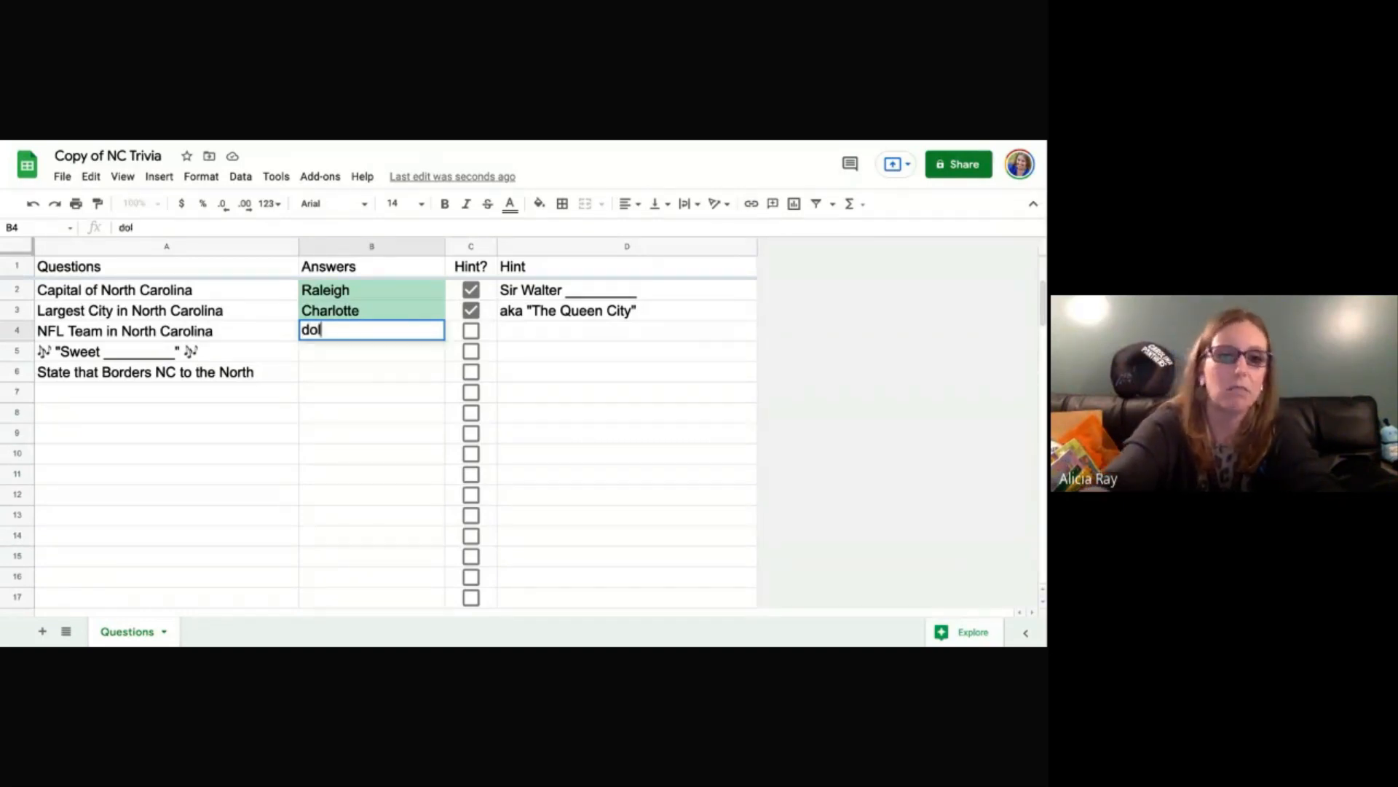
left_click(376, 359)
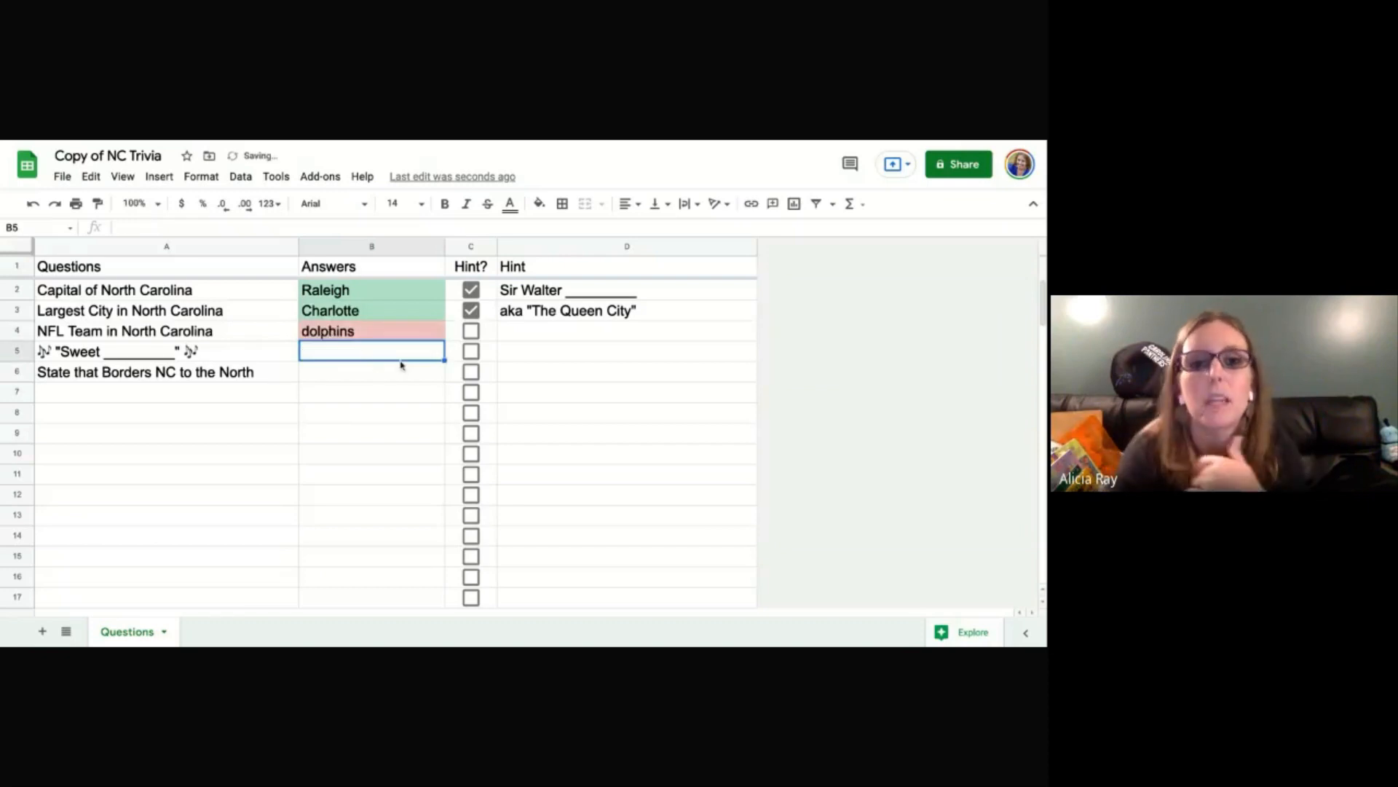
left_click(471, 331)
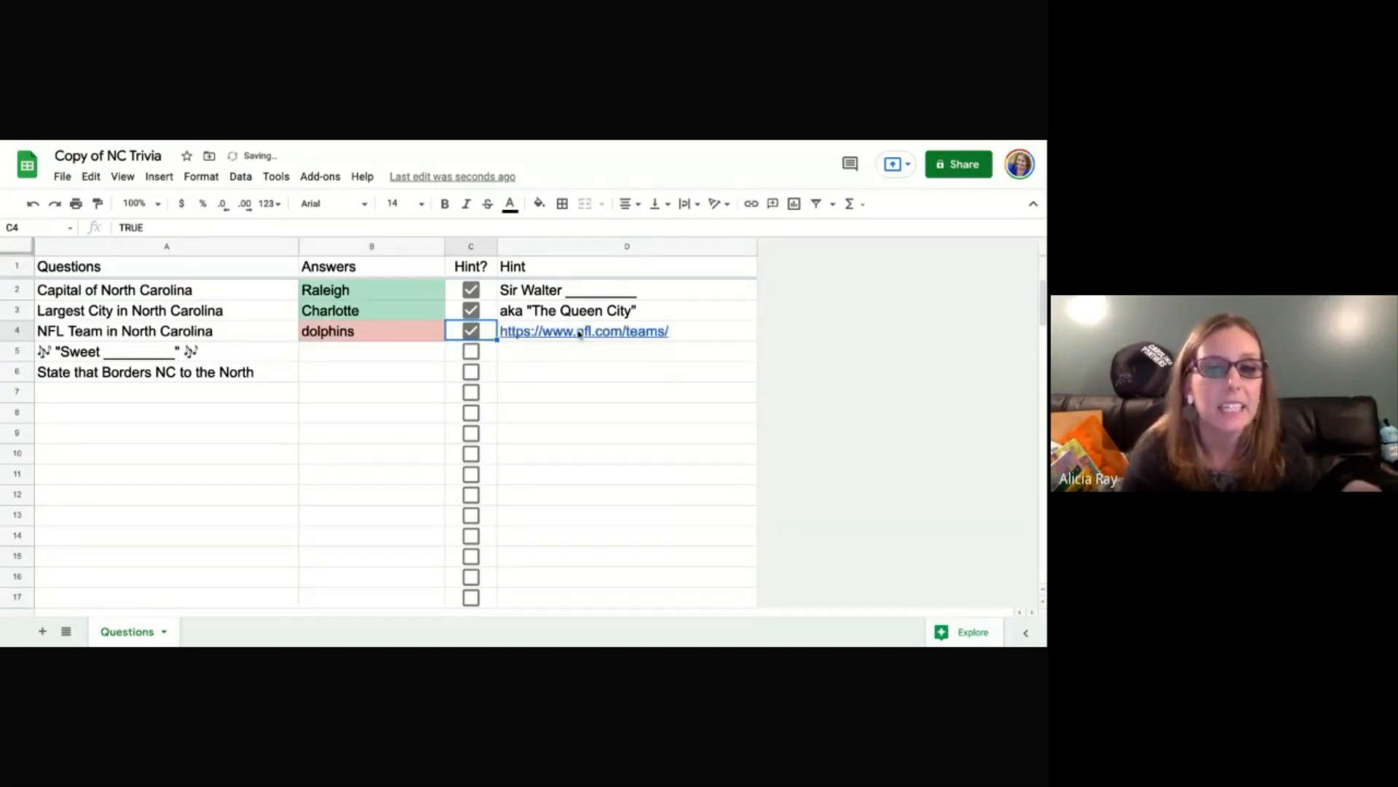
mouse_move(586, 333)
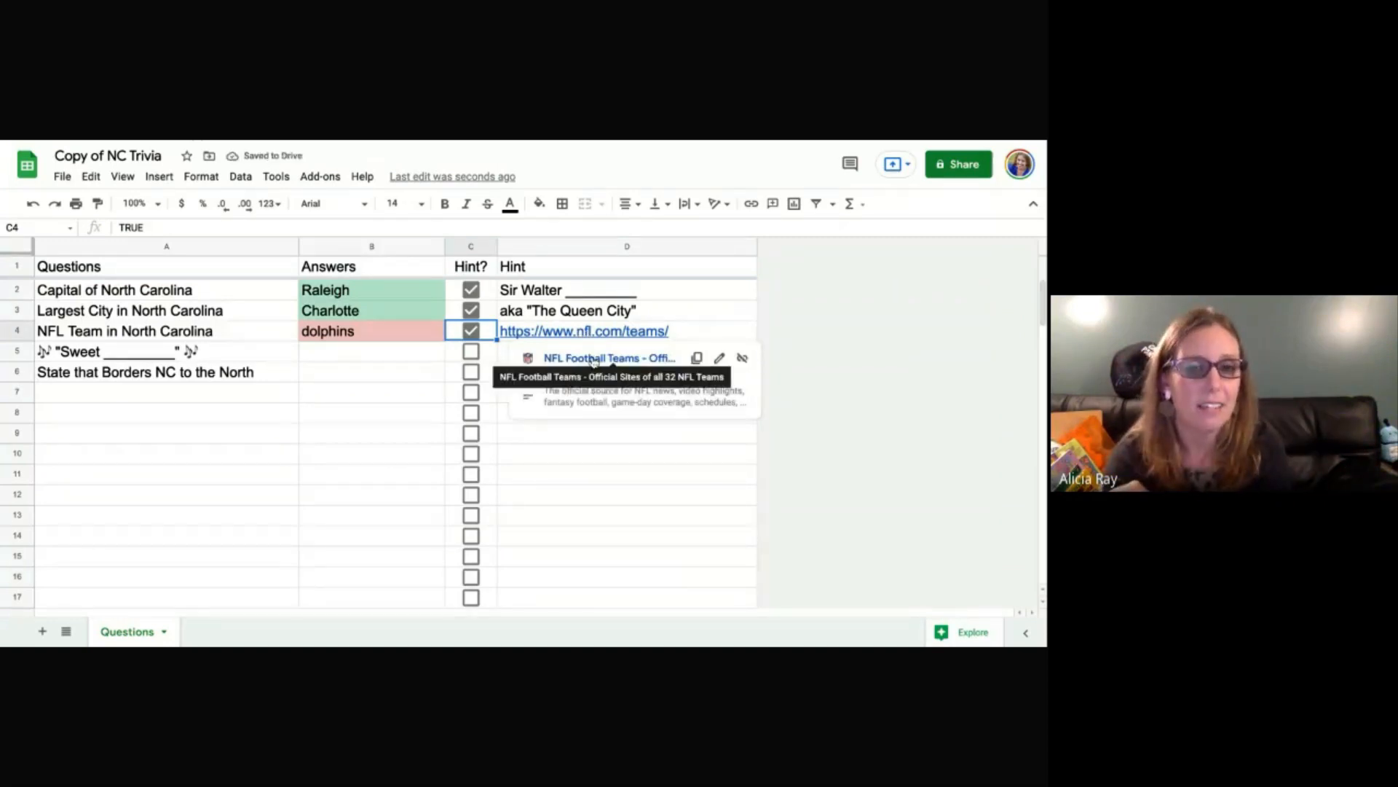
left_click(472, 331)
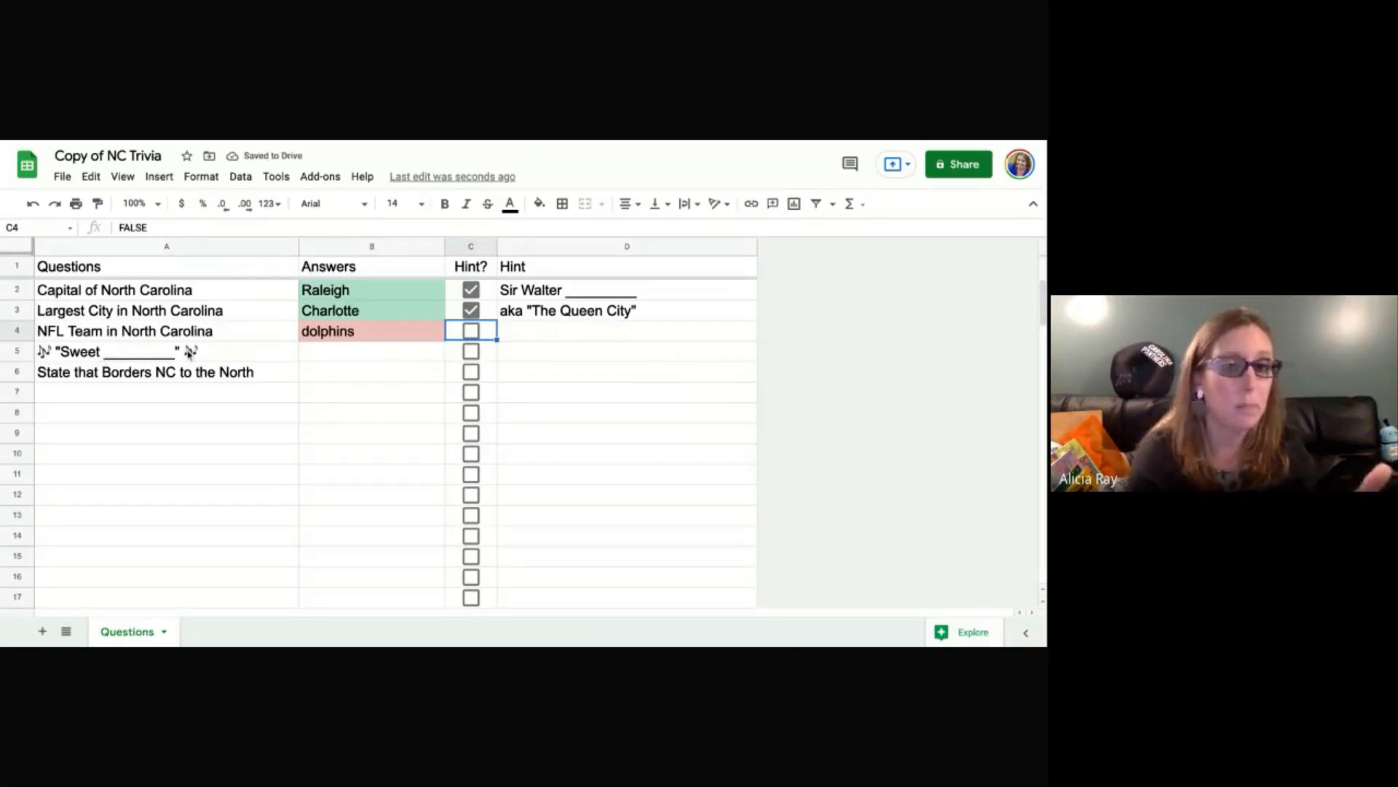
Reveal the hint for the "Sweet" song question, preview its linked video, and hide the hint again
left_click(470, 351)
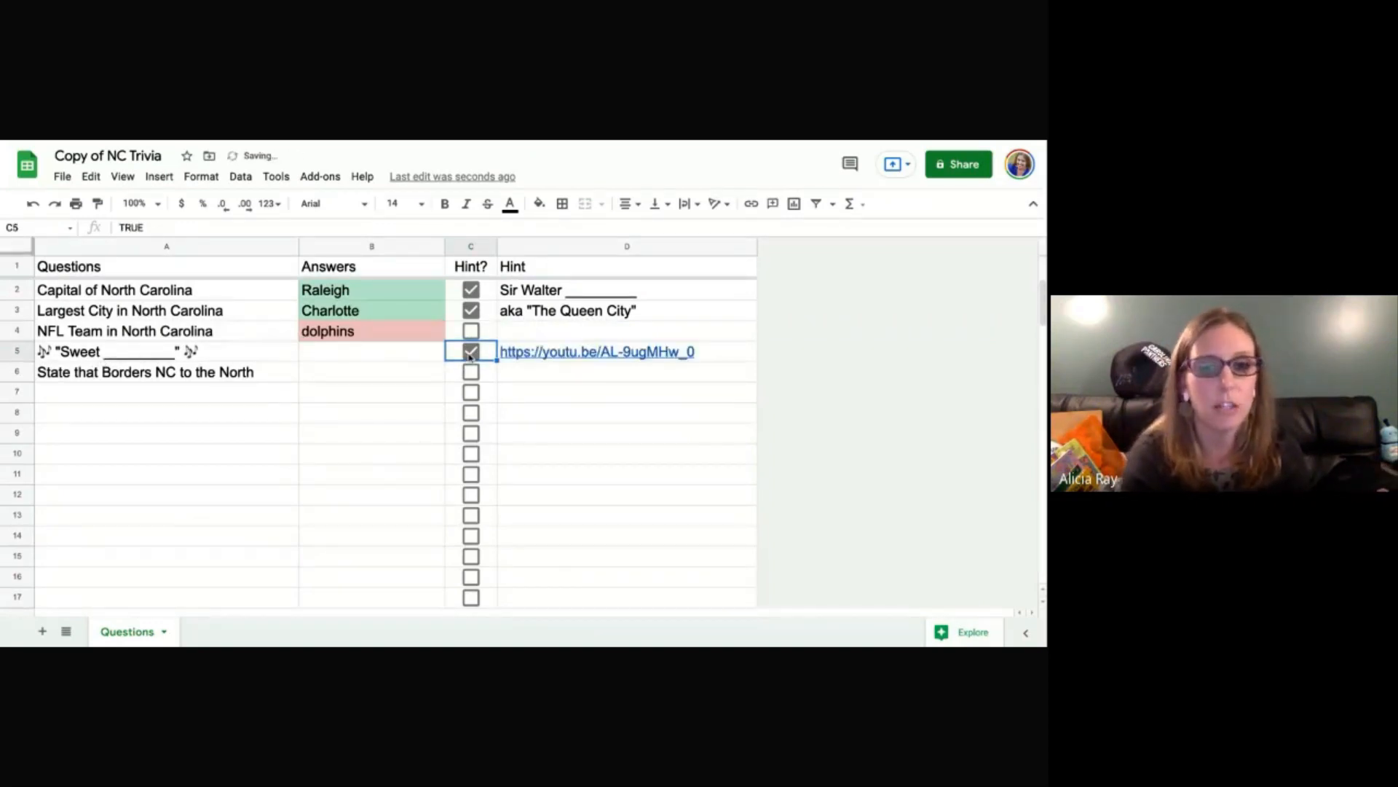
mouse_move(589, 357)
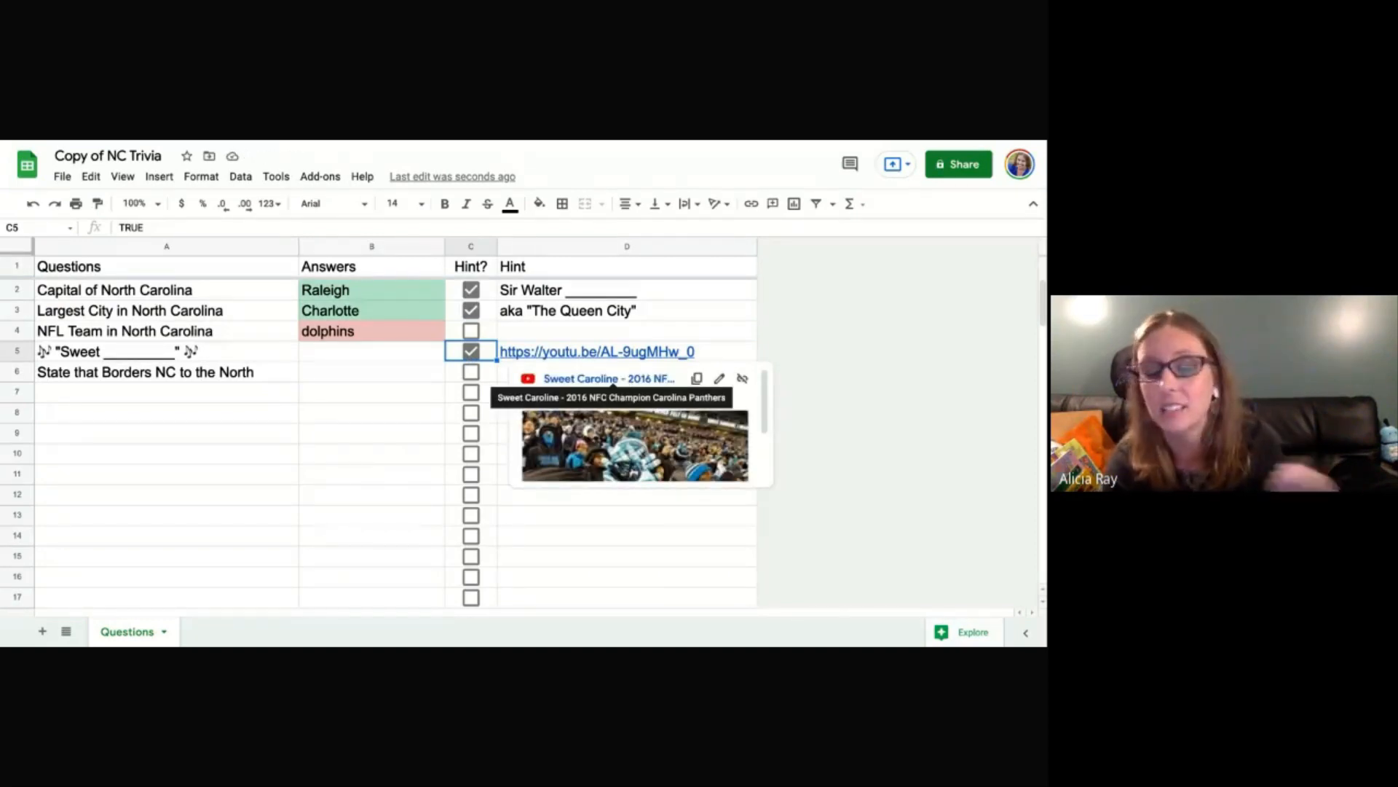
left_click(471, 353)
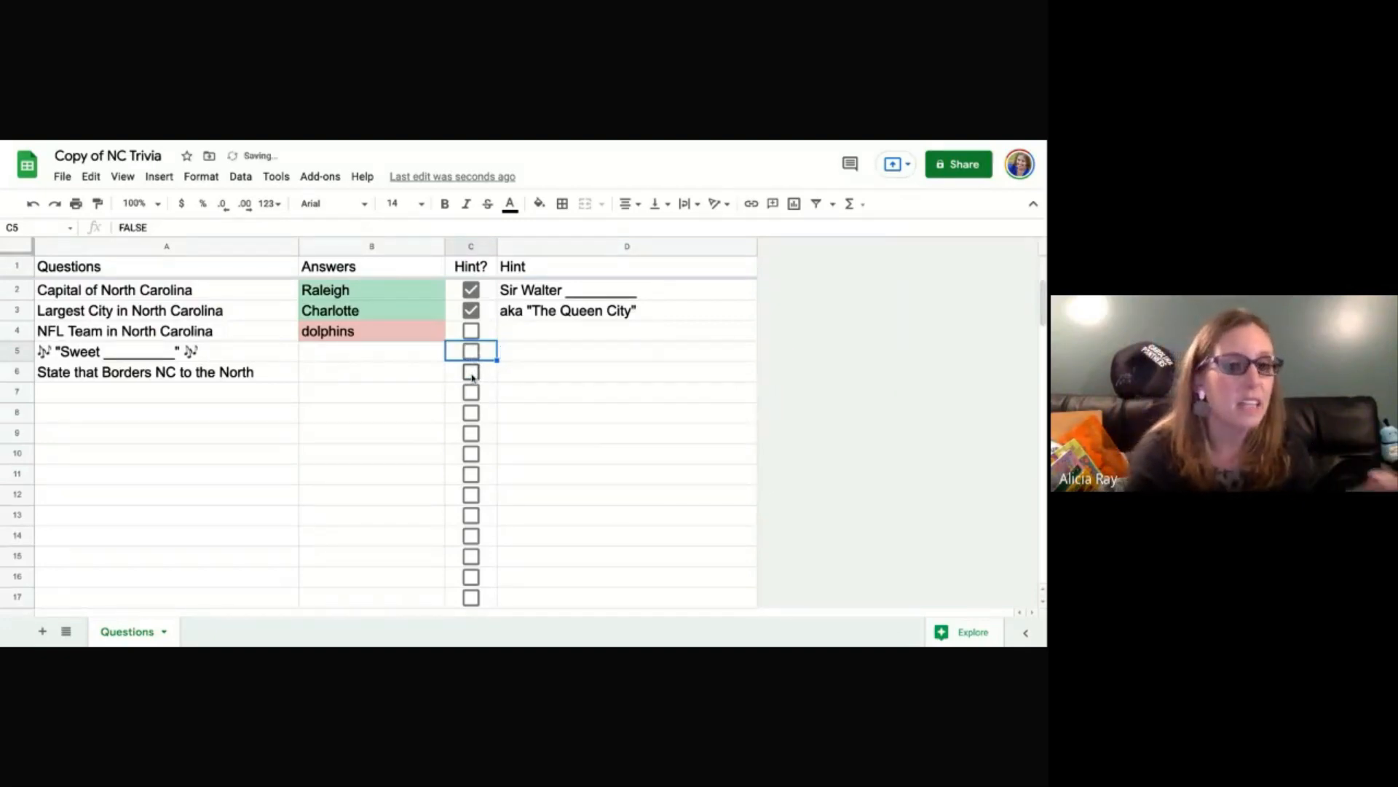
Reveal the hint for the State that Borders NC to the North question and view the image insertion options for its cell
left_click(471, 373)
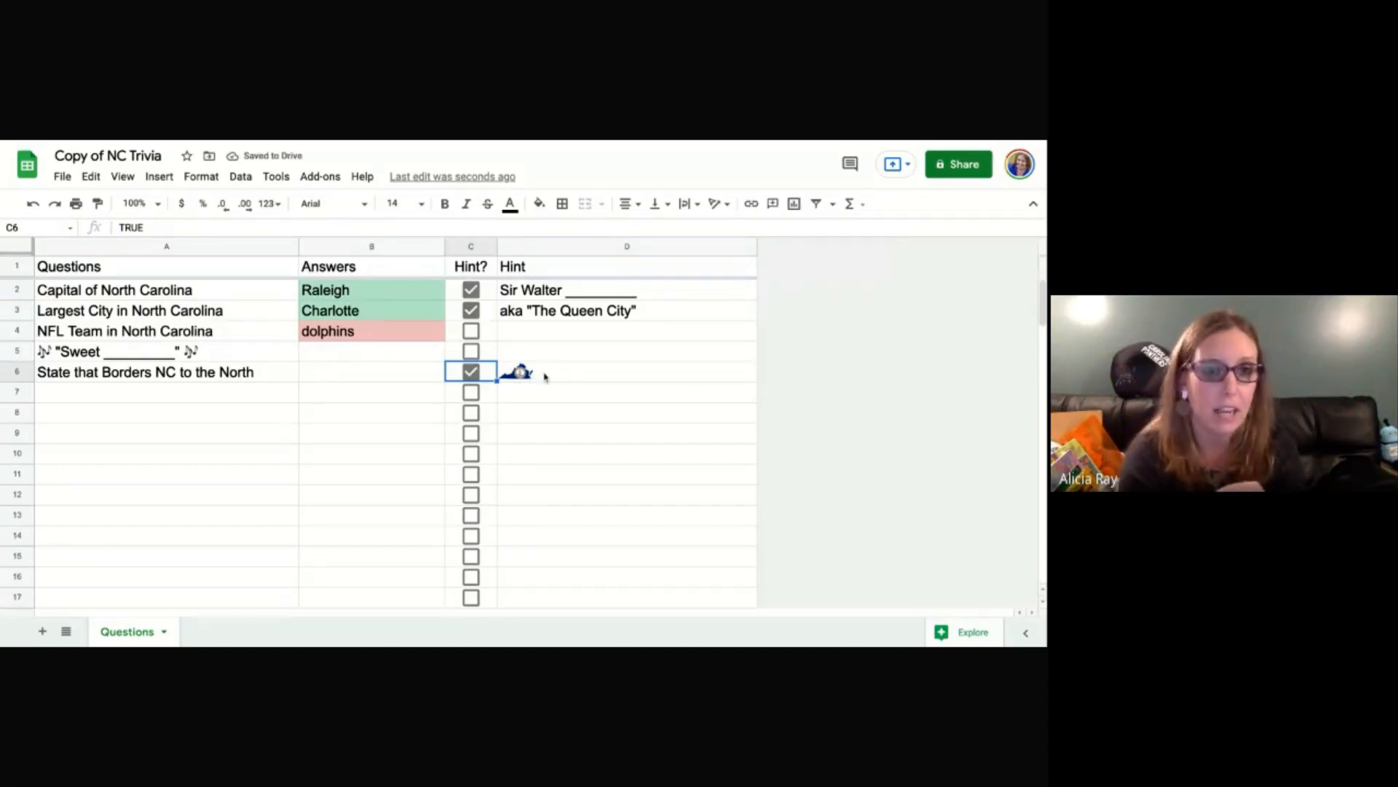
left_click(544, 376)
left_click(157, 177)
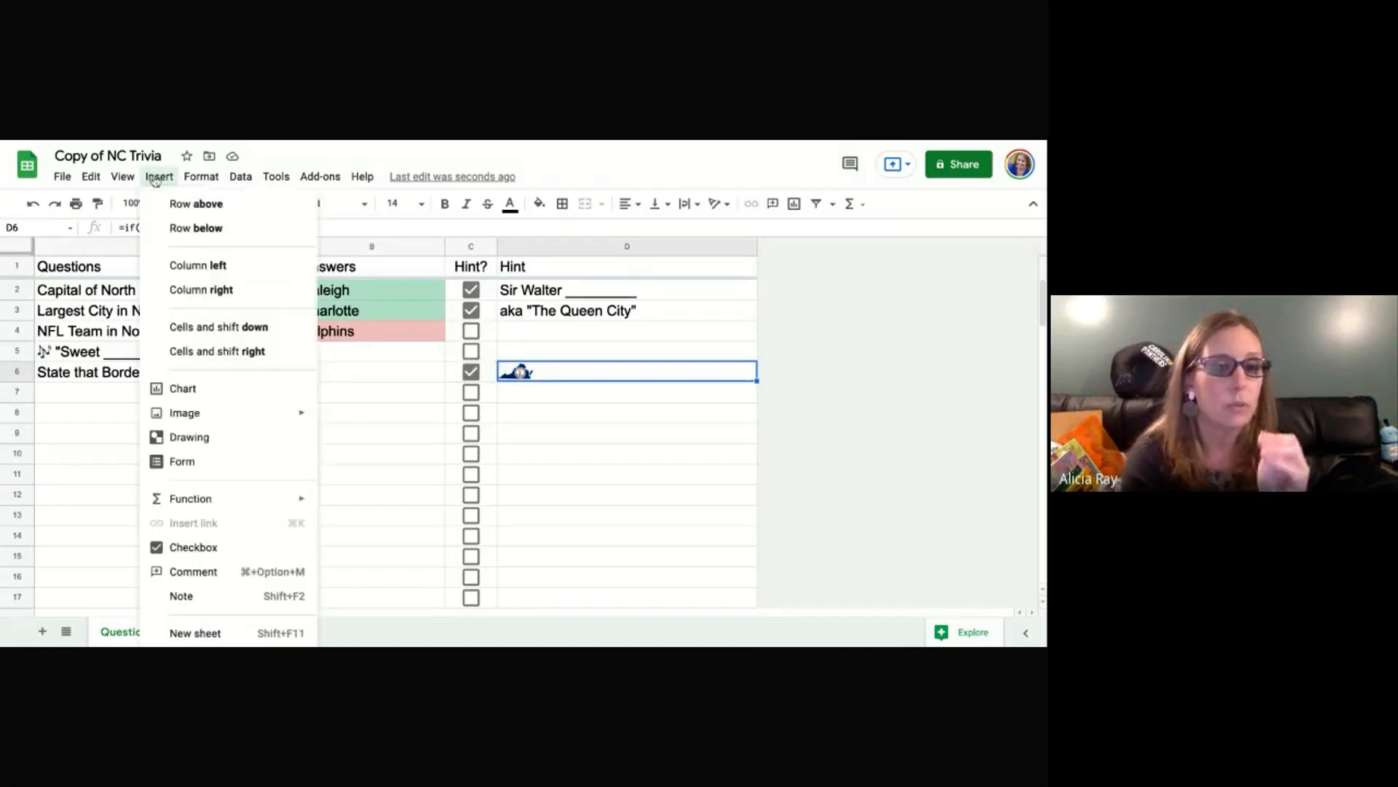
mouse_move(208, 414)
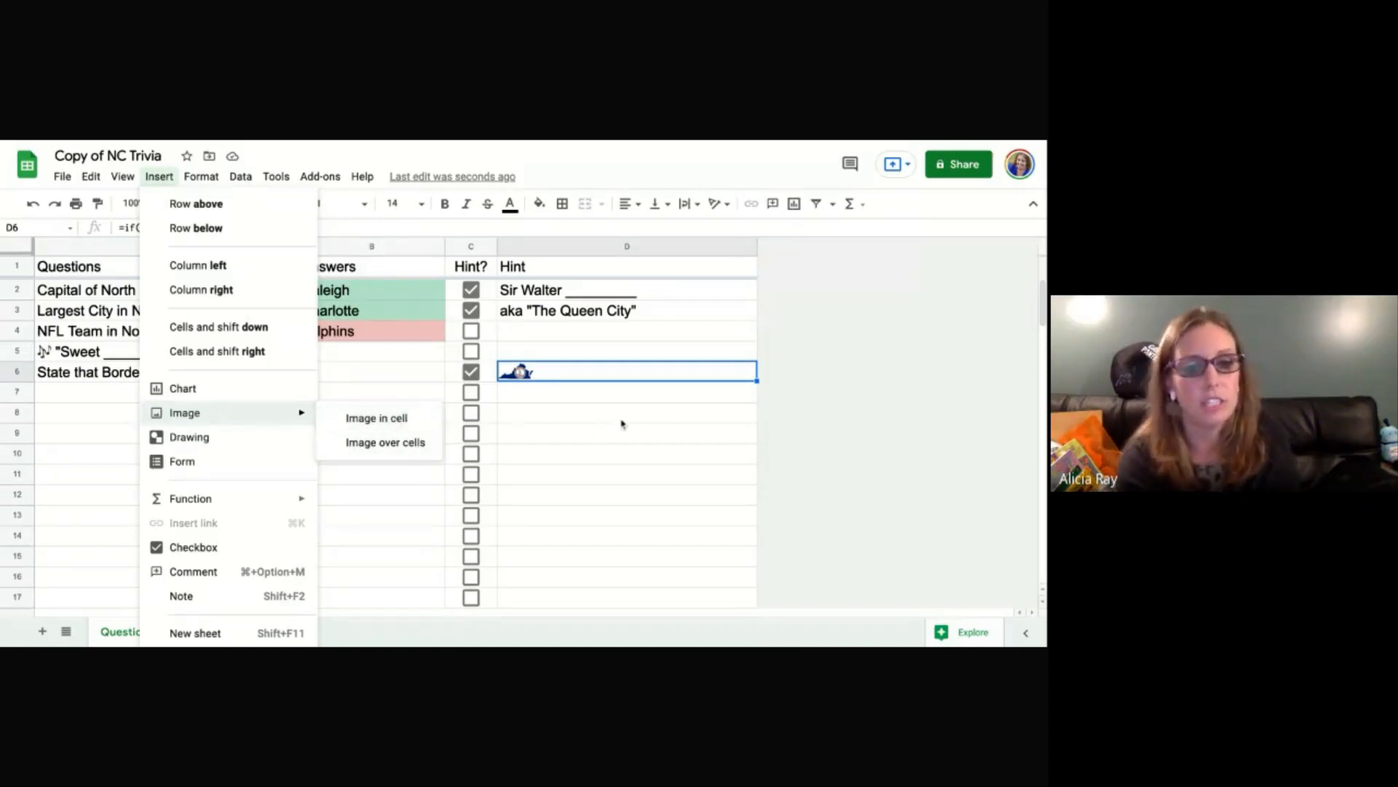
left_click(645, 420)
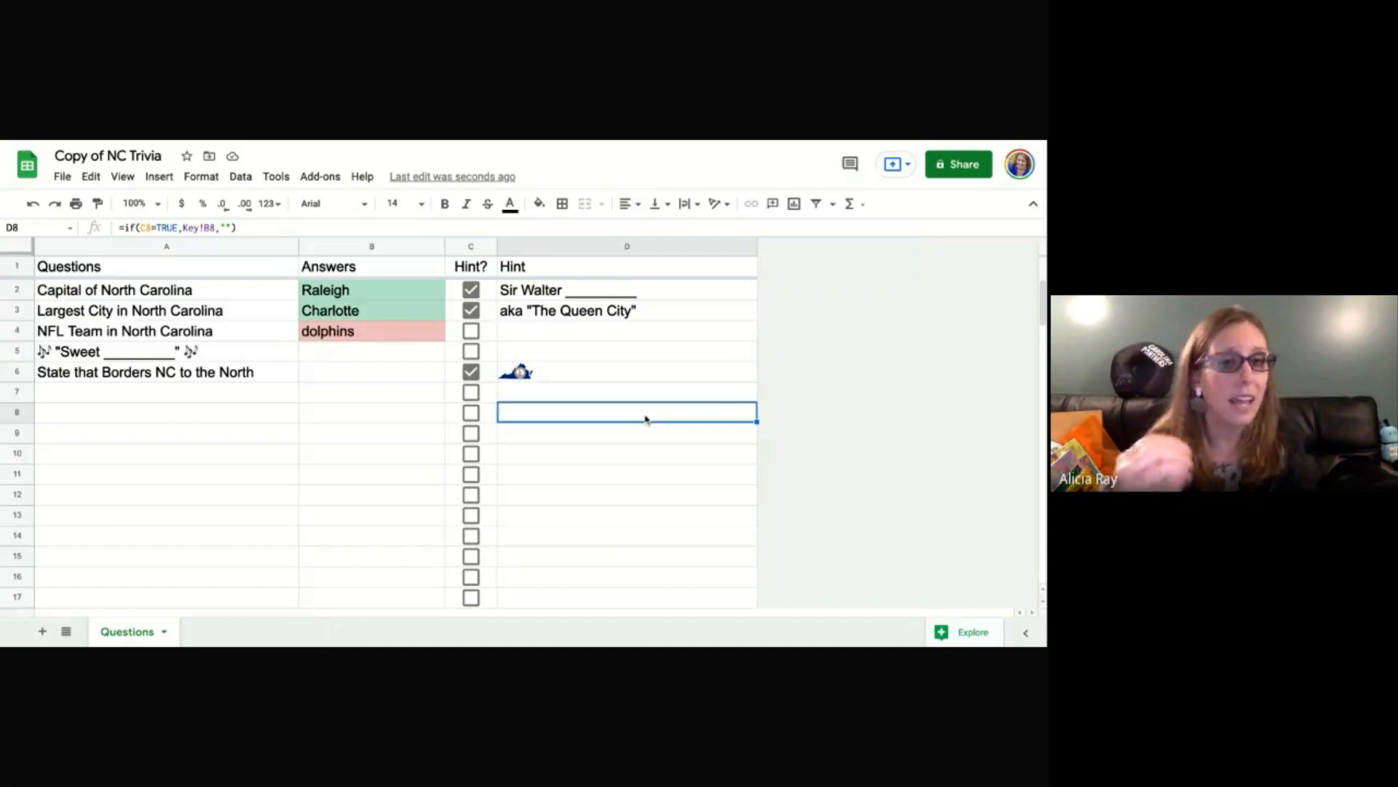
Unhide the Key sheet and read through its directions for the self-checking template
left_click(122, 176)
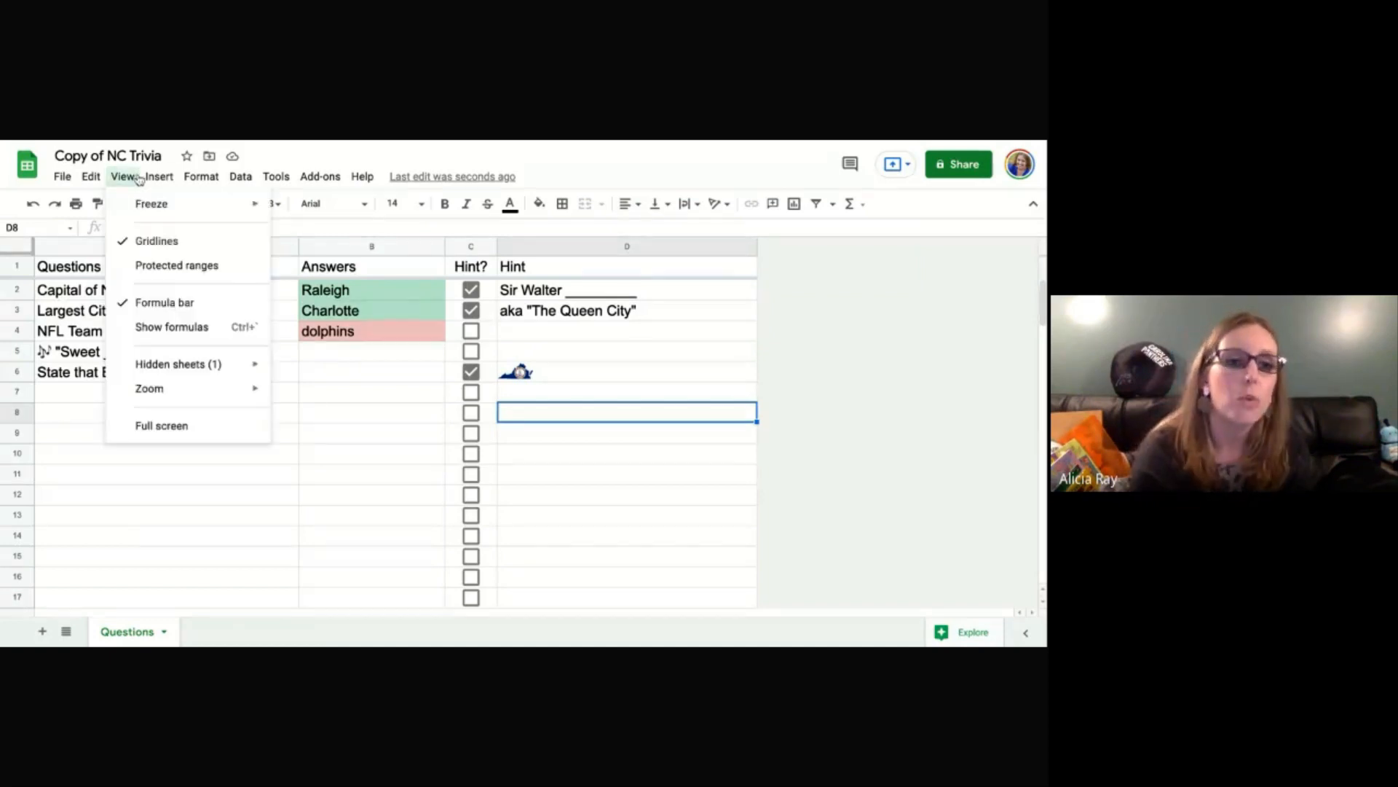
mouse_move(228, 364)
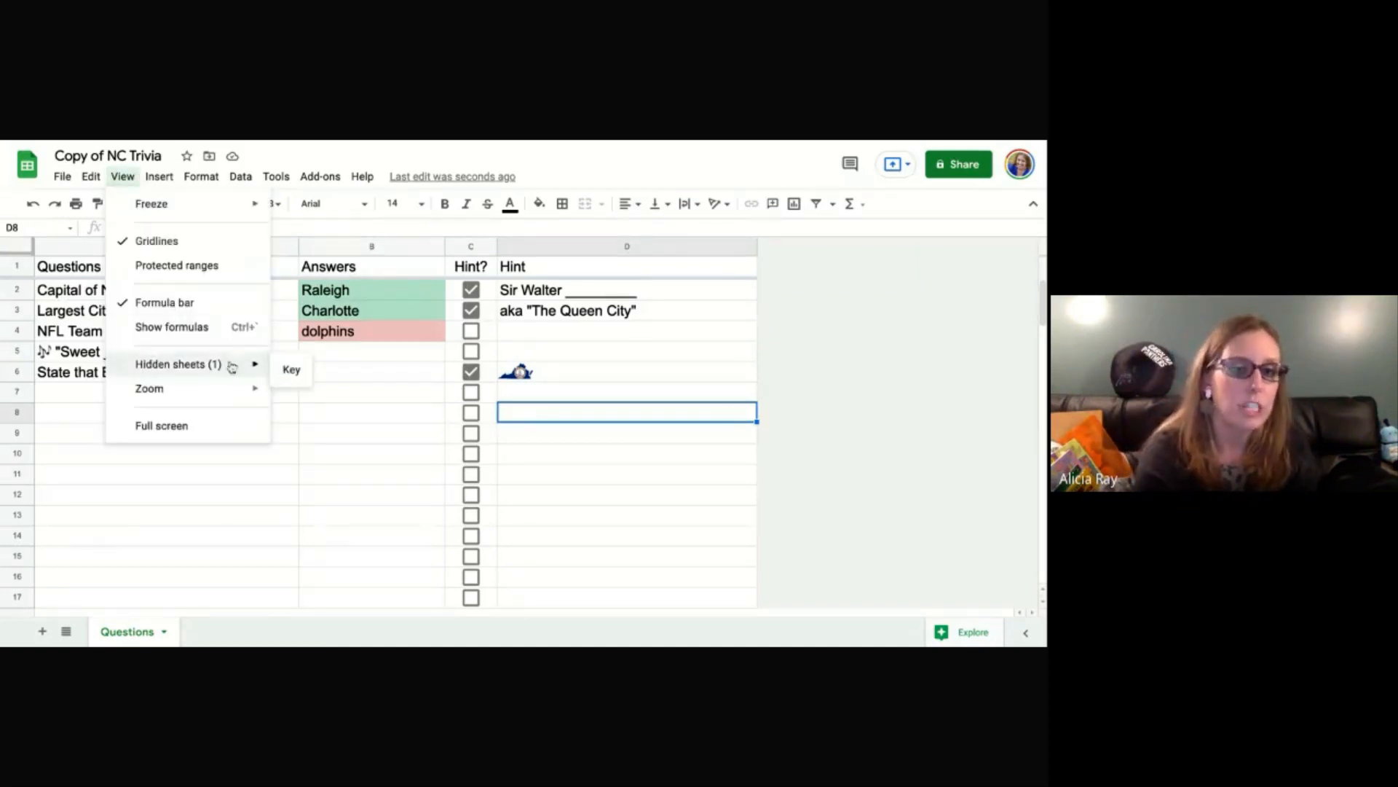
left_click(293, 370)
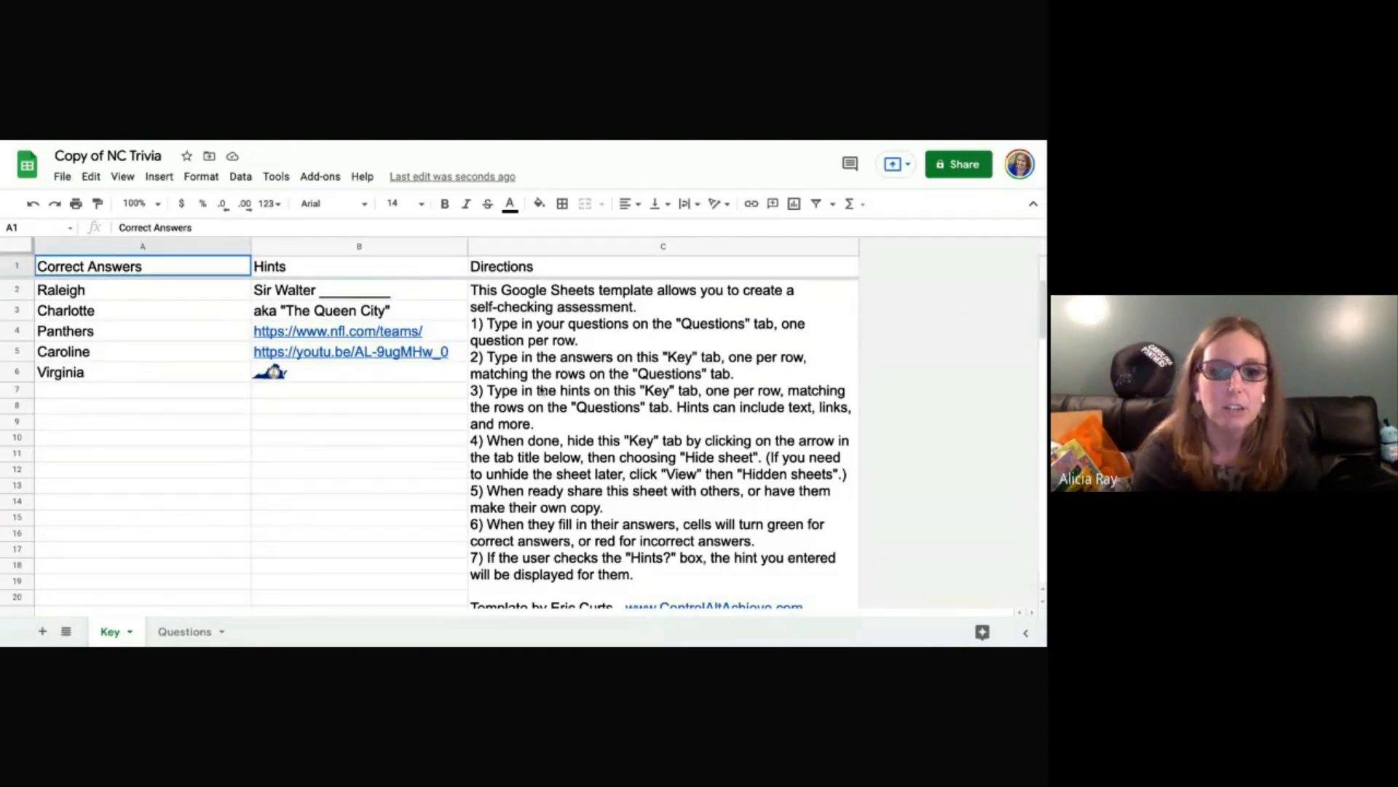
scroll(520, 526, "down", 3)
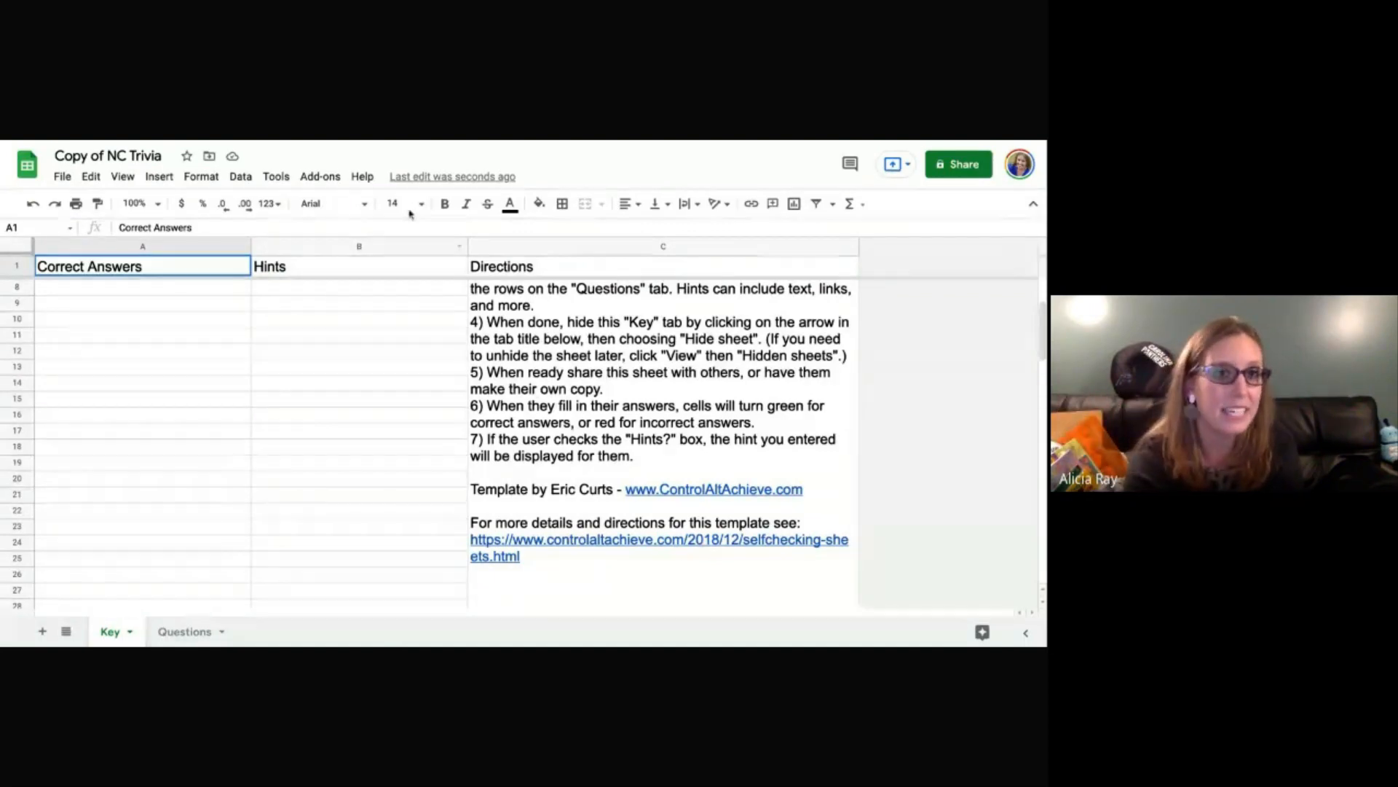
left_click(122, 177)
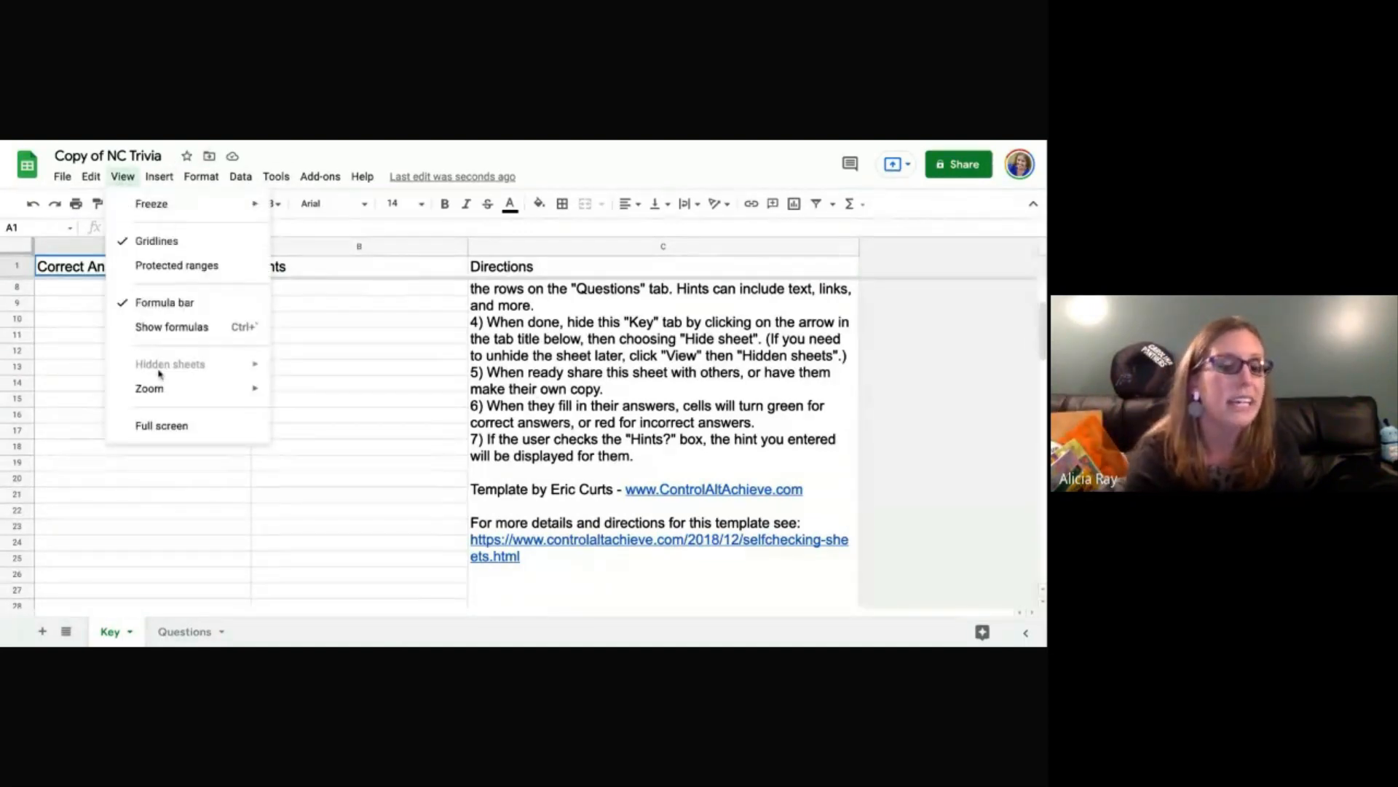